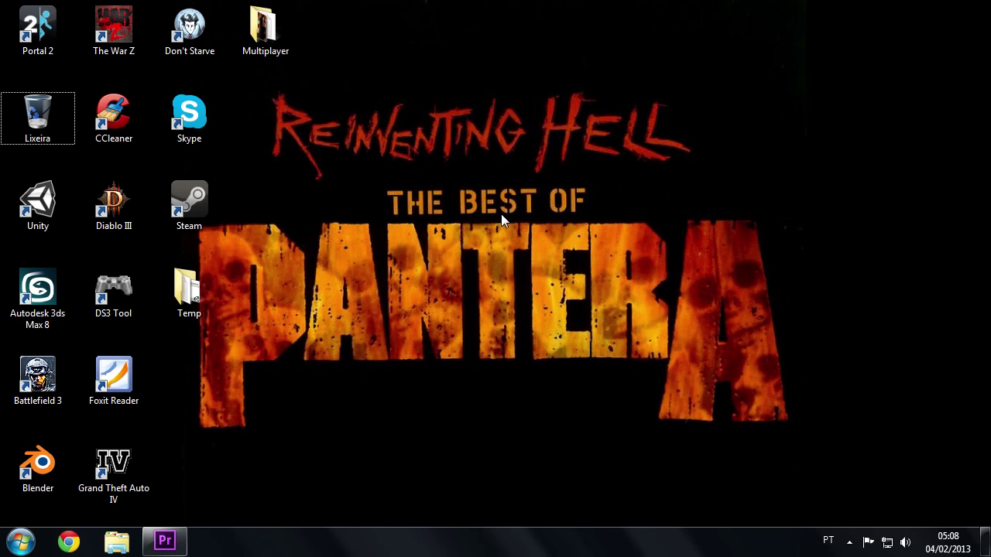
Launch Unity from its desktop shortcut to load the platformGame project.
click(35, 198)
double_click(35, 200)
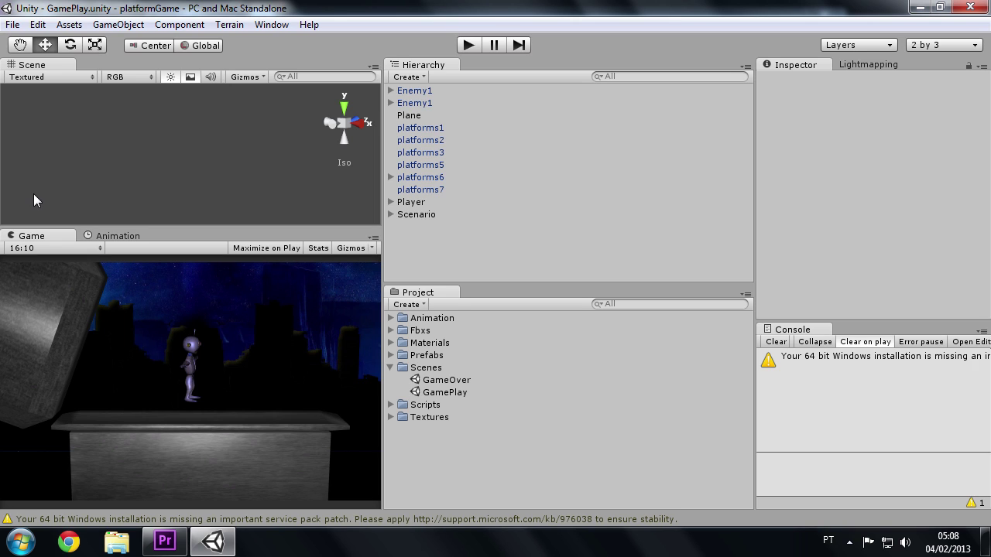
Select the Plane, then test-play the GamePlay scene and stop it.
click(408, 104)
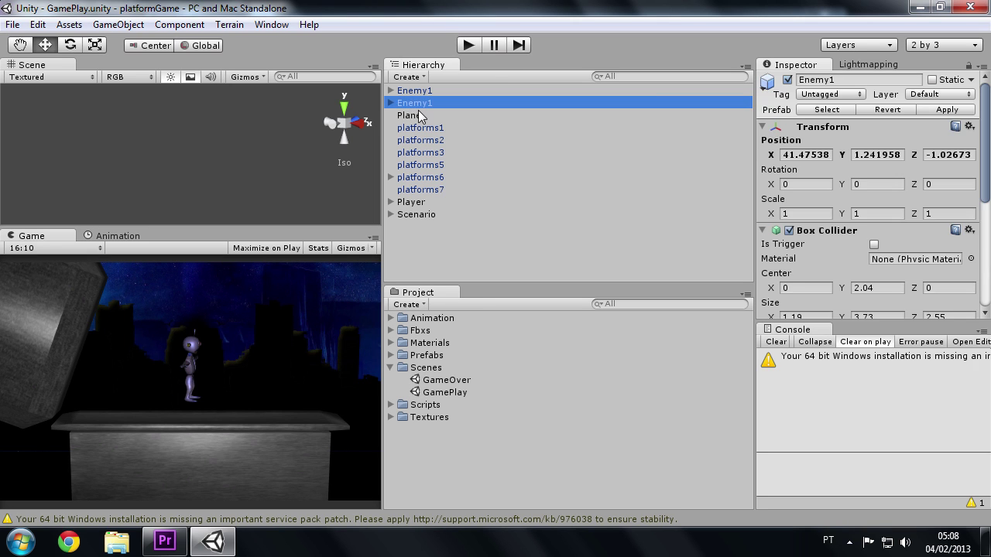
click(420, 115)
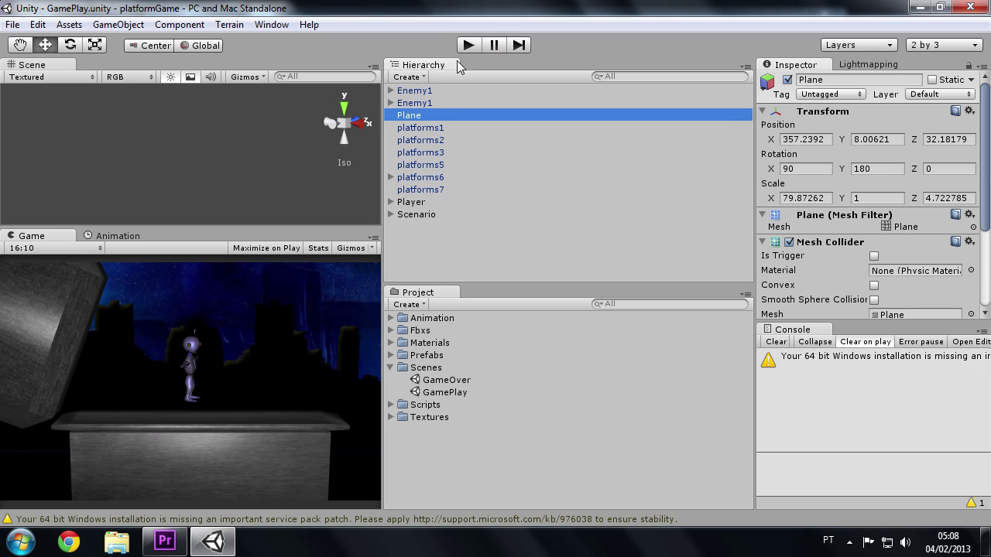
click(467, 44)
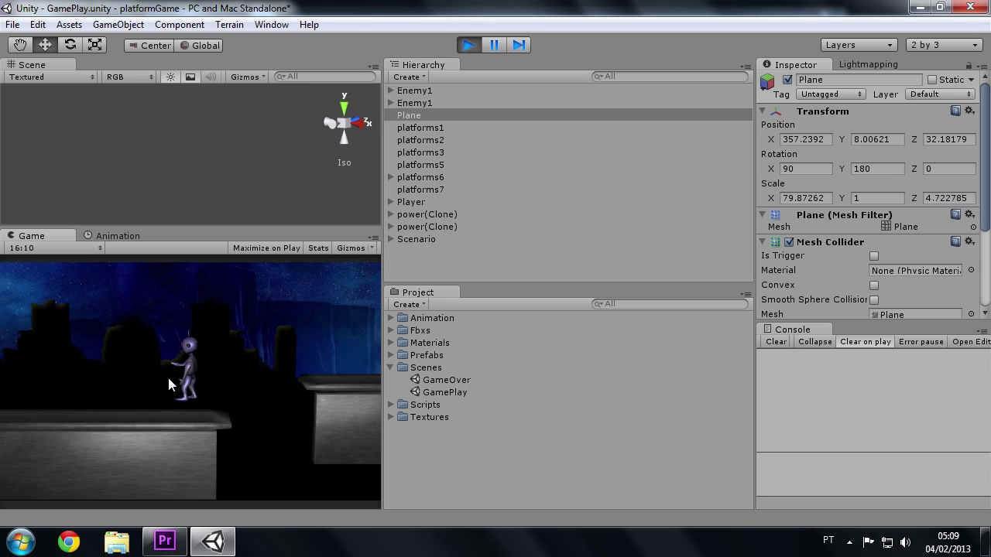
click(469, 45)
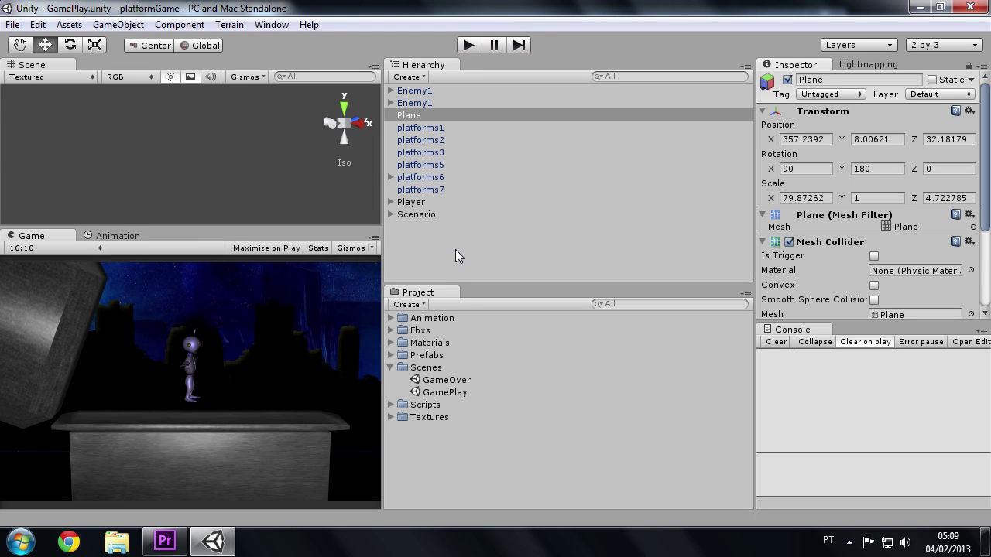
Open the Player's PlayerBehaviour script from its Inspector component in the code editor.
click(440, 202)
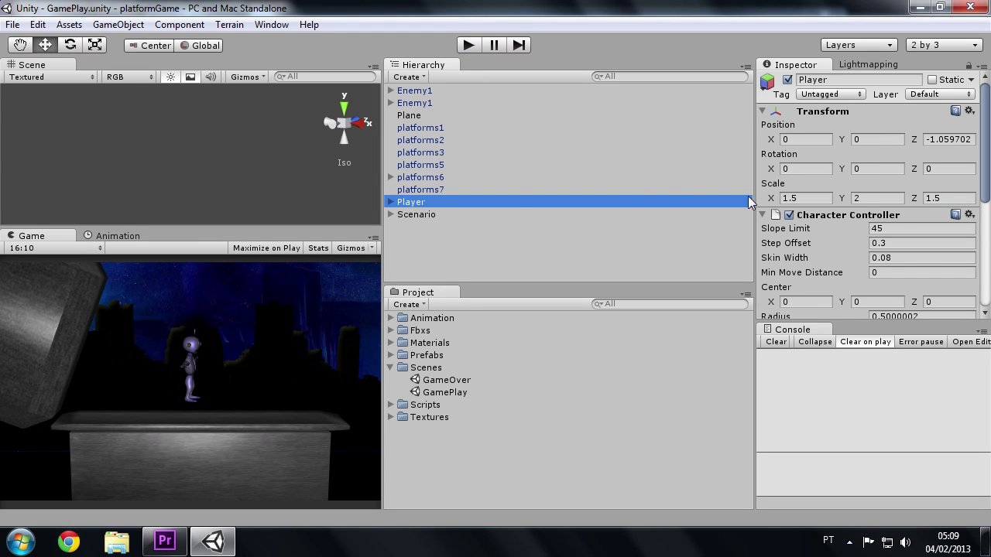
scroll(902, 229, down, 3)
scroll(902, 228, down, 3)
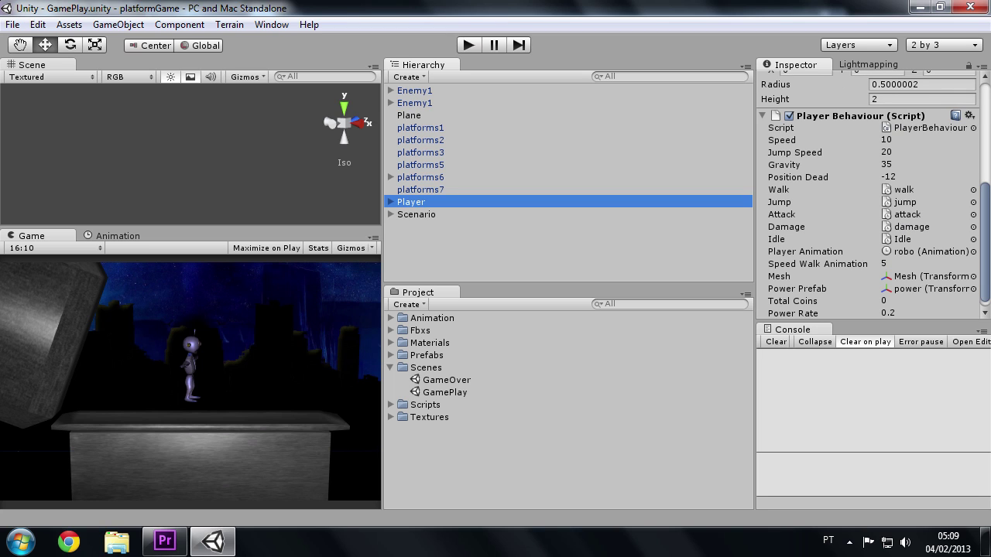
click(943, 129)
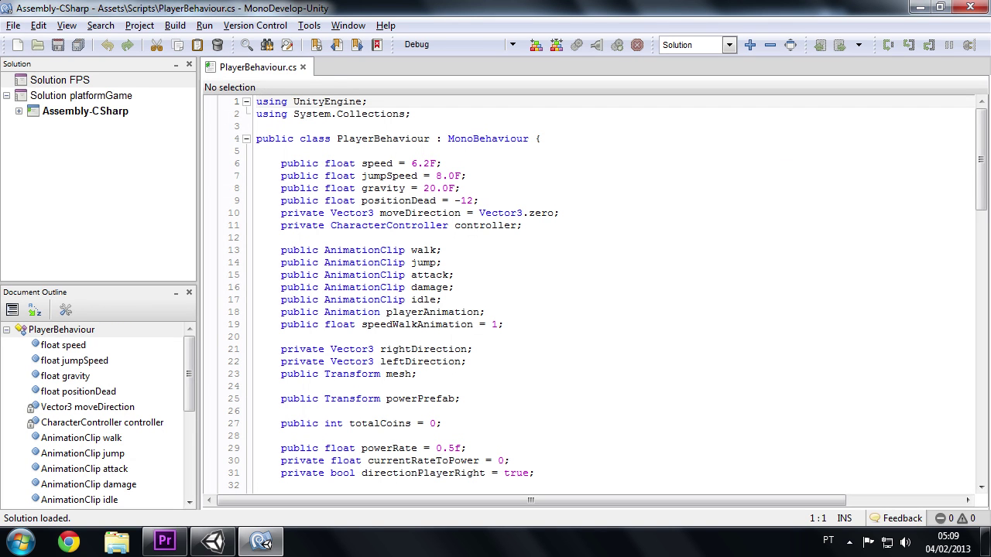
Add 'public int powerTotal = 10;' below the positionDead field and save.
click(461, 188)
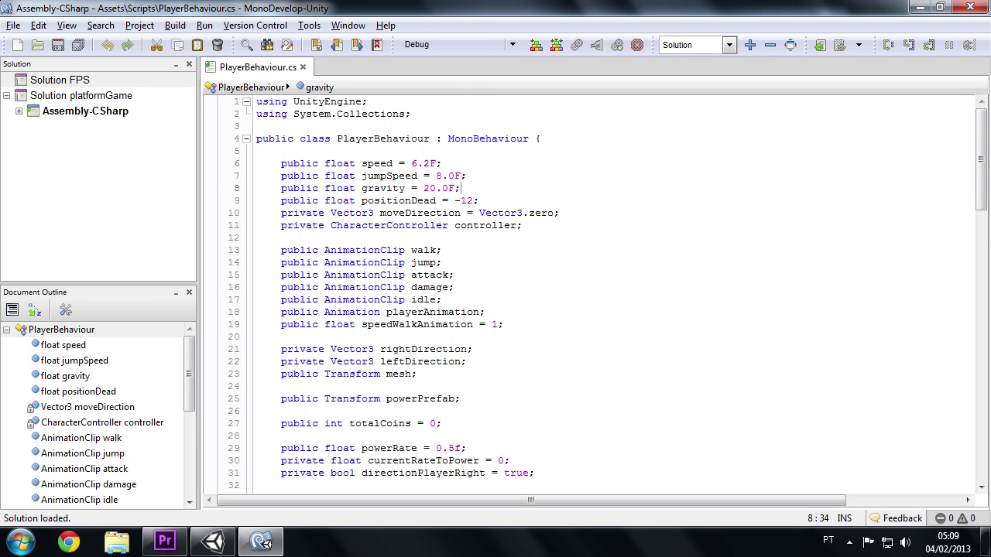
scroll(589, 294, down, 7)
scroll(588, 295, up, 5)
scroll(588, 294, down, 12)
scroll(589, 294, down, 5)
scroll(608, 296, down, 9)
scroll(608, 296, up, 16)
scroll(608, 297, up, 5)
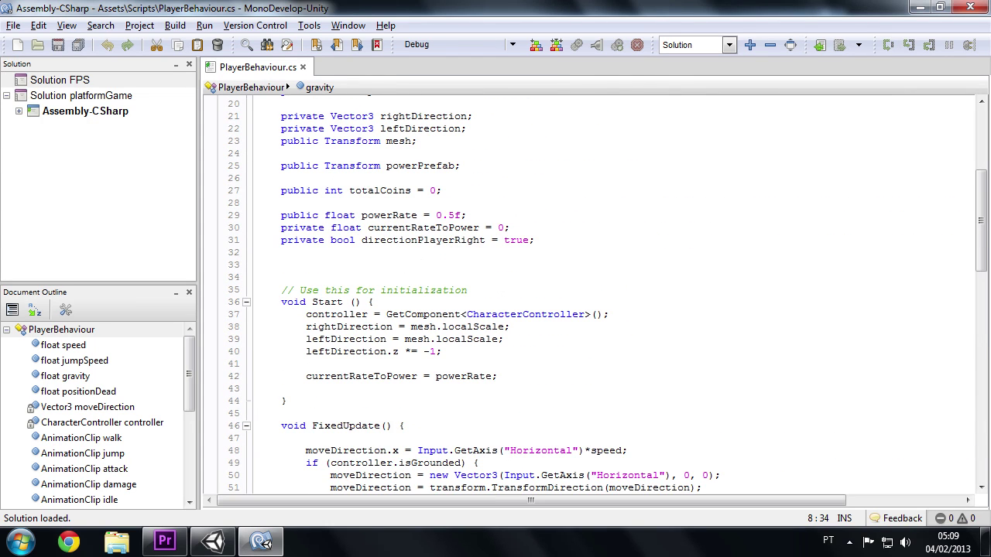
scroll(588, 294, up, 4)
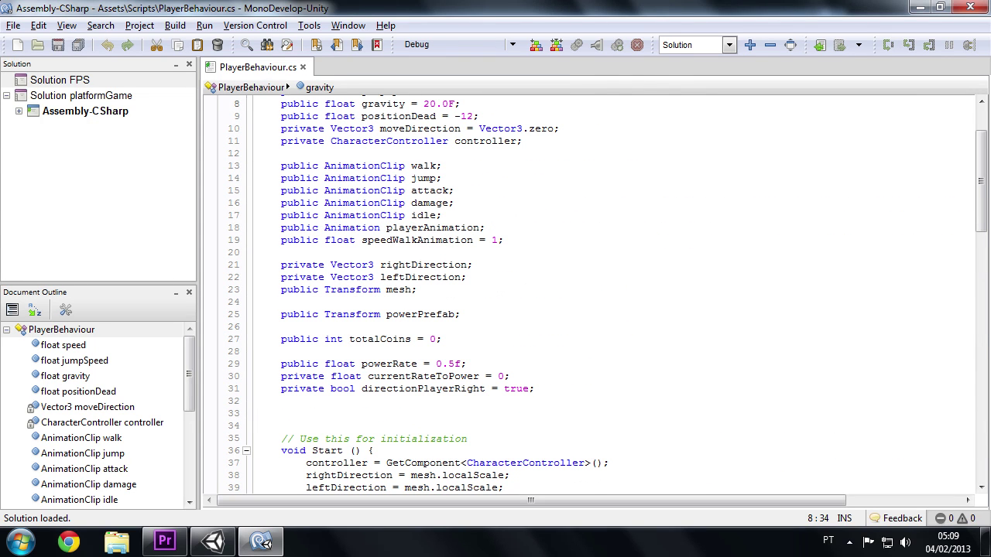
click(534, 389)
scroll(534, 388, up, 3)
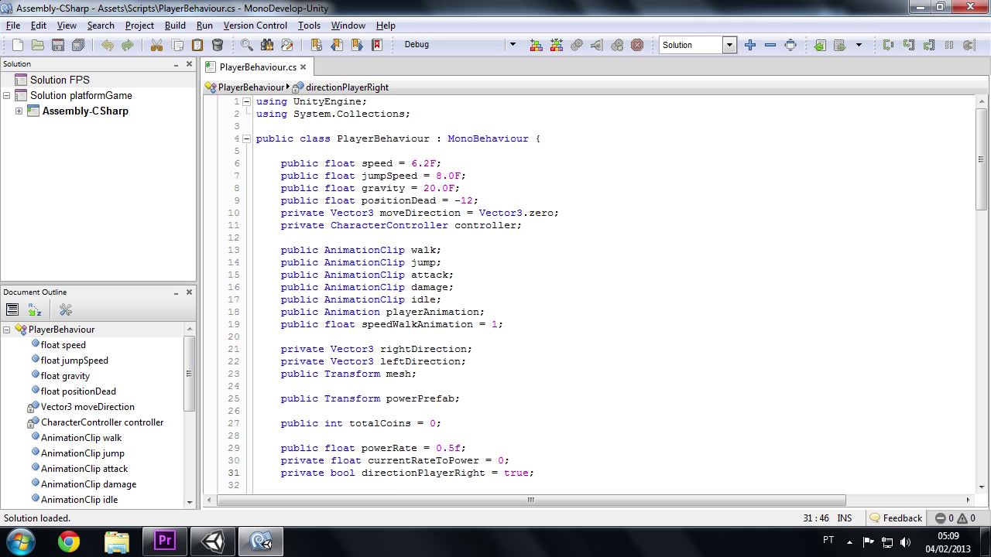
click(480, 200)
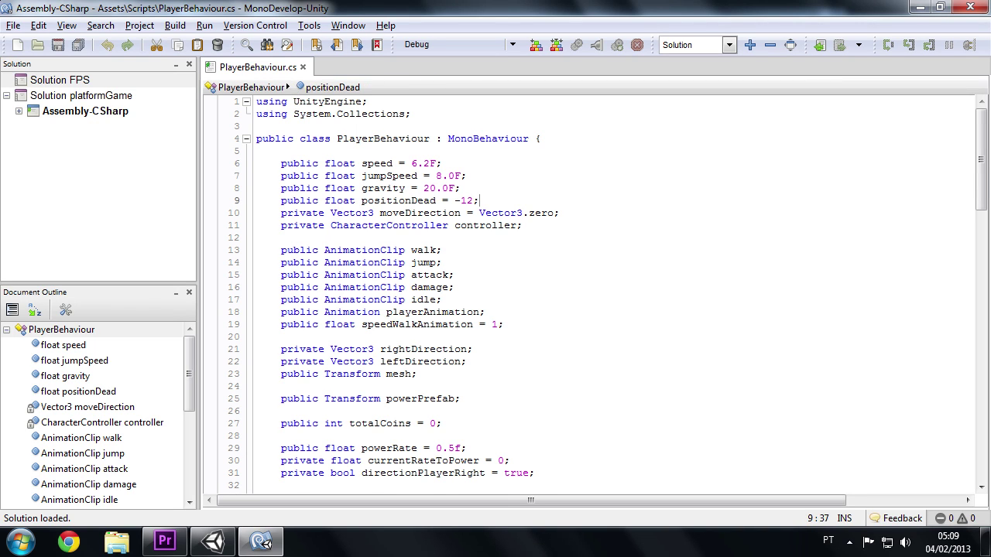
key(Return)
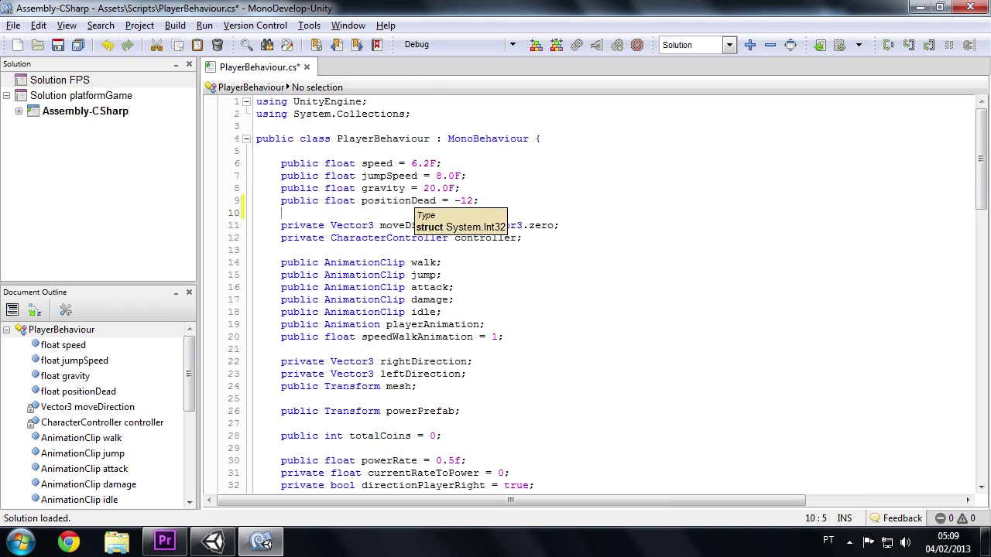
text(pub)
key(Return)
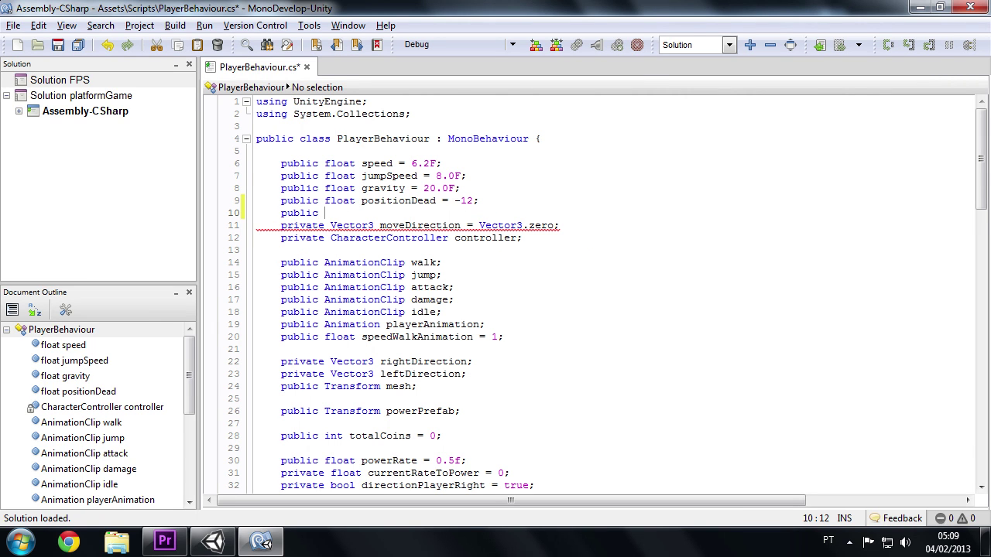
text(i)
key(BackSpace)
text(int )
text(power)
text(Total)
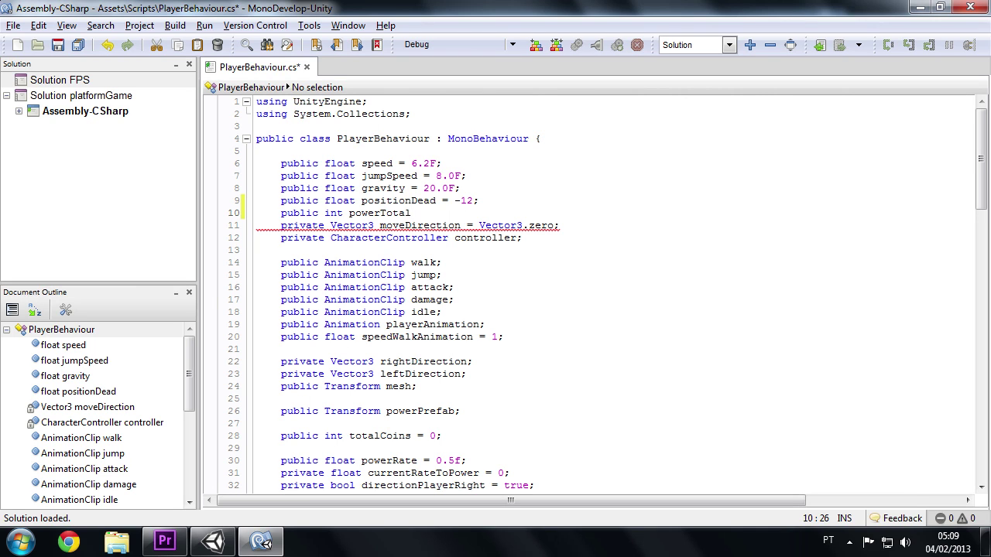
text( = 10;)
key(ctrl+s)
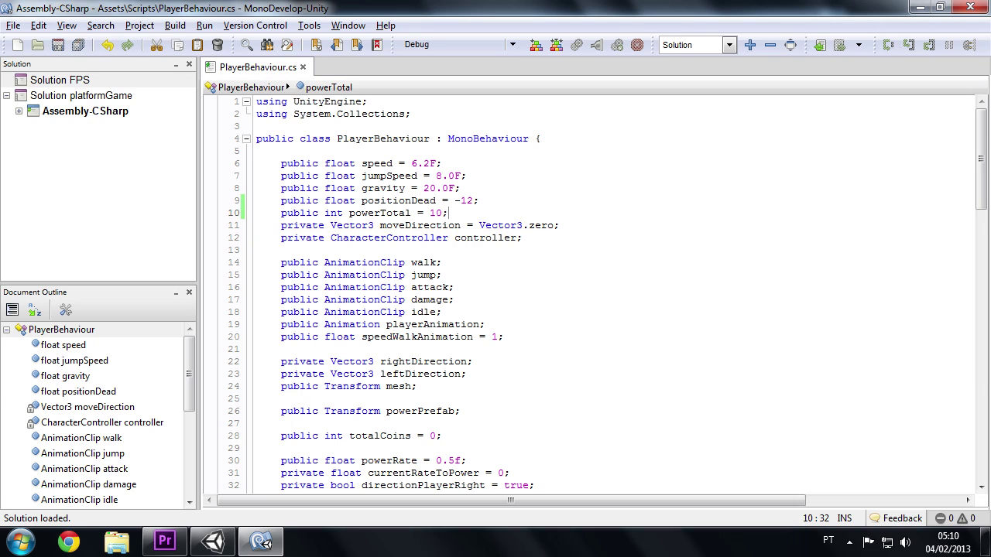
Add 'private int currentPowerTotal;' below powerTotal and save the script.
click(480, 200)
click(447, 212)
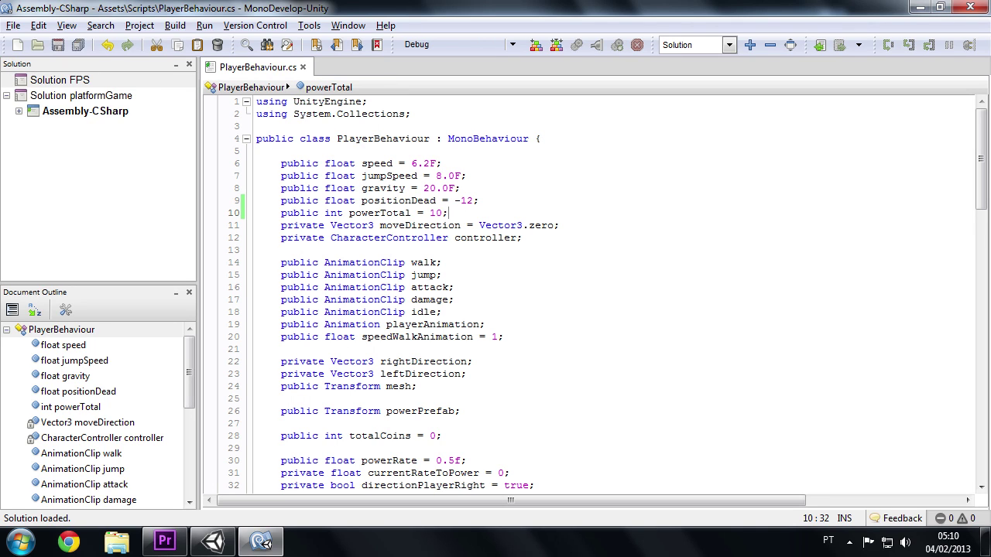
key(Return)
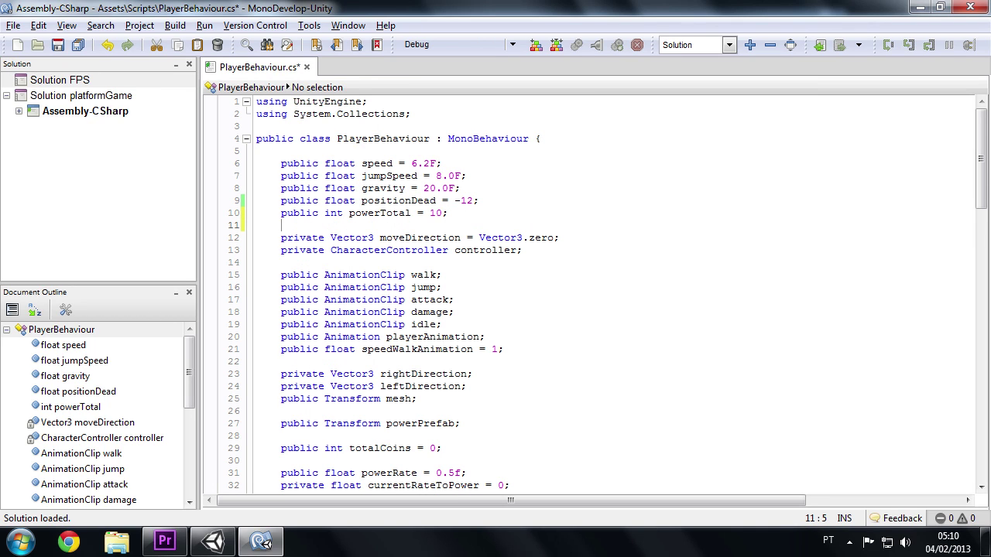
text(private int currentPowerTotal)
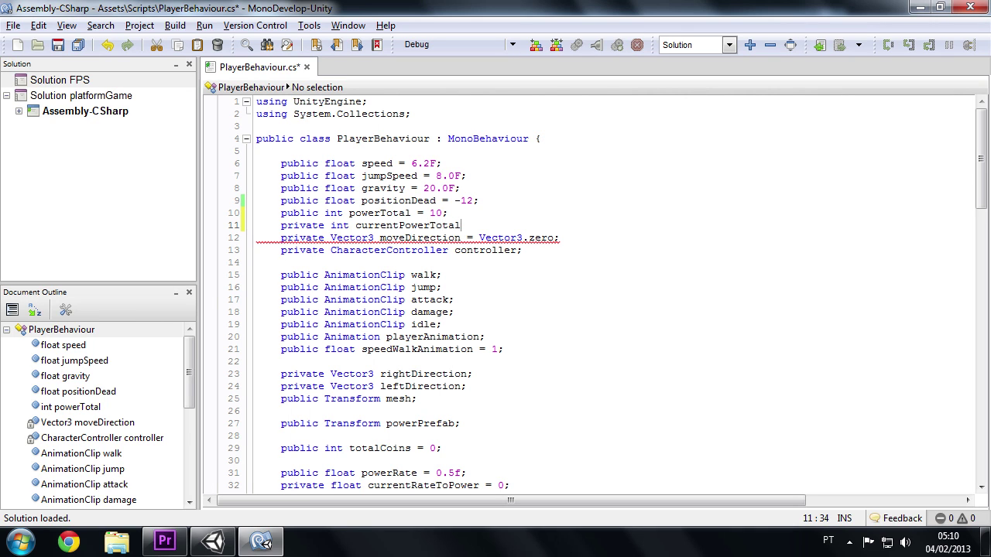
text( = )
text(0)
key(BackSpace)
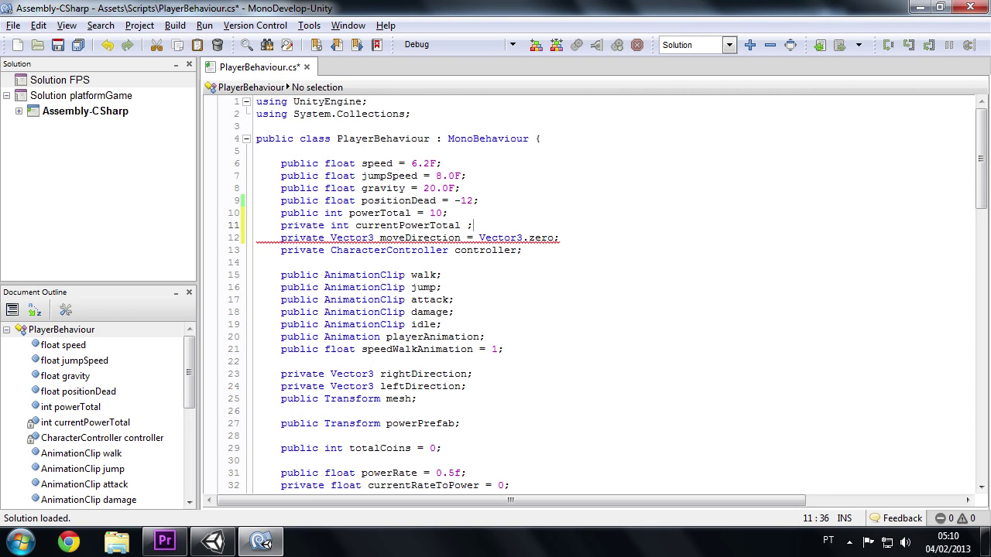
key(BackSpace)
key(BackSpace)
text(;)
key(BackSpace)
key(ctrl+s)
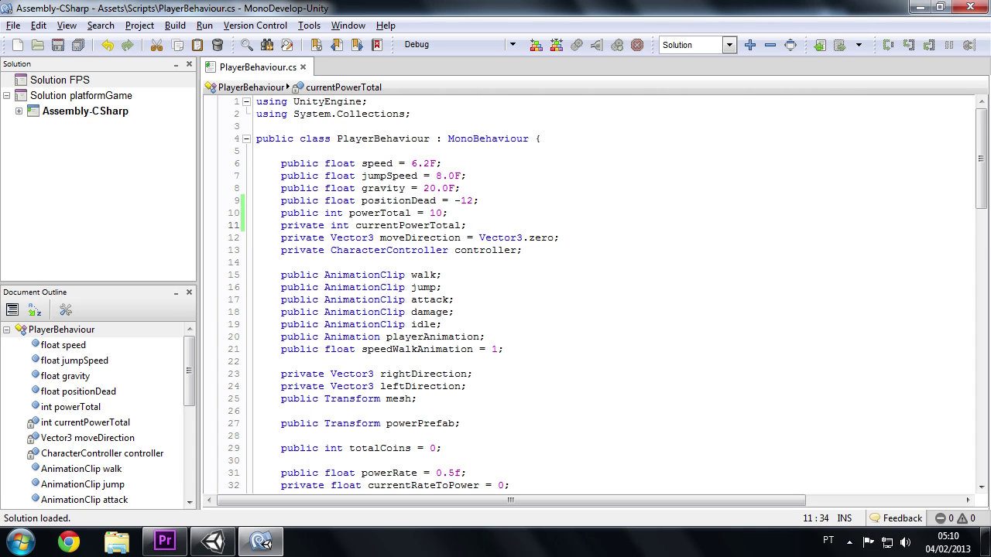
scroll(588, 294, down, 4)
scroll(507, 310, down, 3)
click(507, 386)
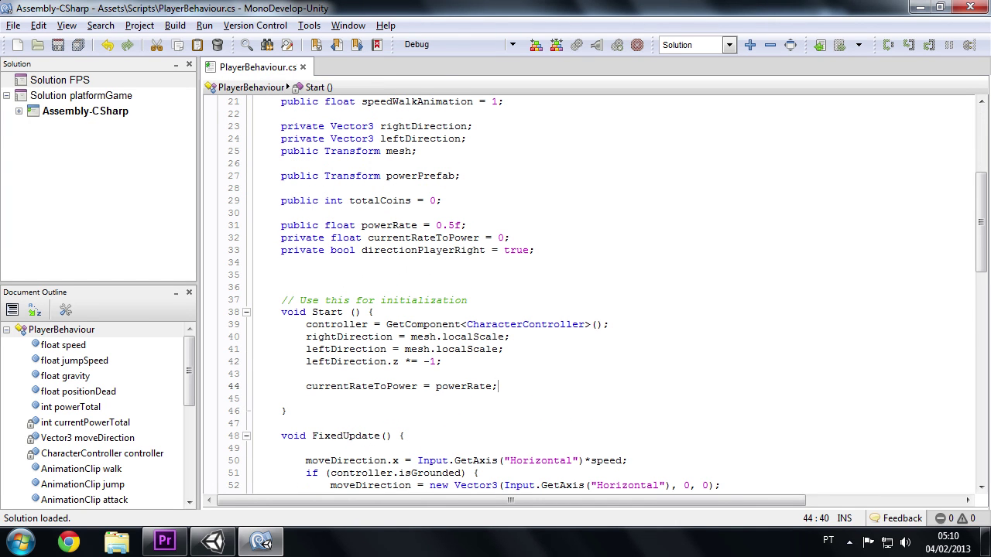
key(Return)
text(powe)
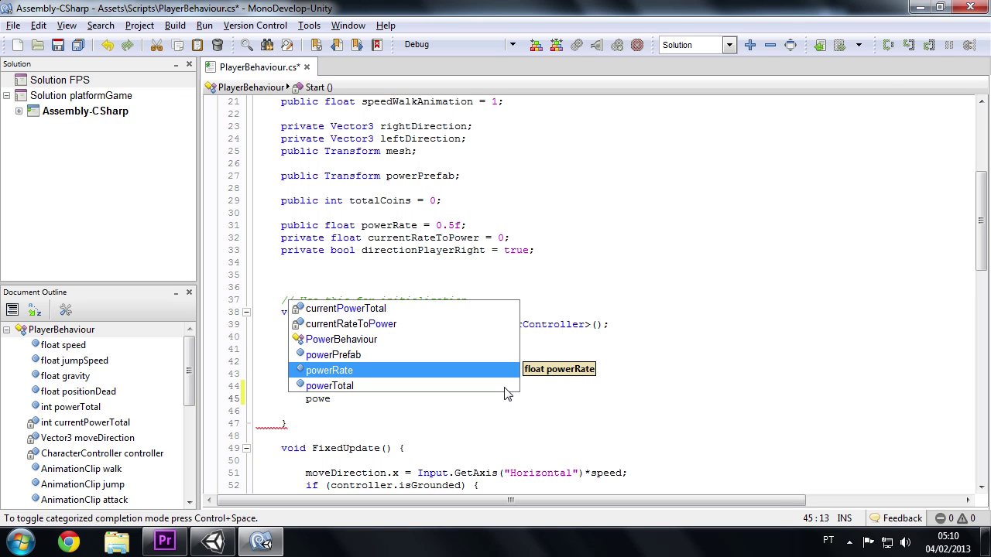
key(Up)
key(Up)
key(Up)
key(Up)
key(Return)
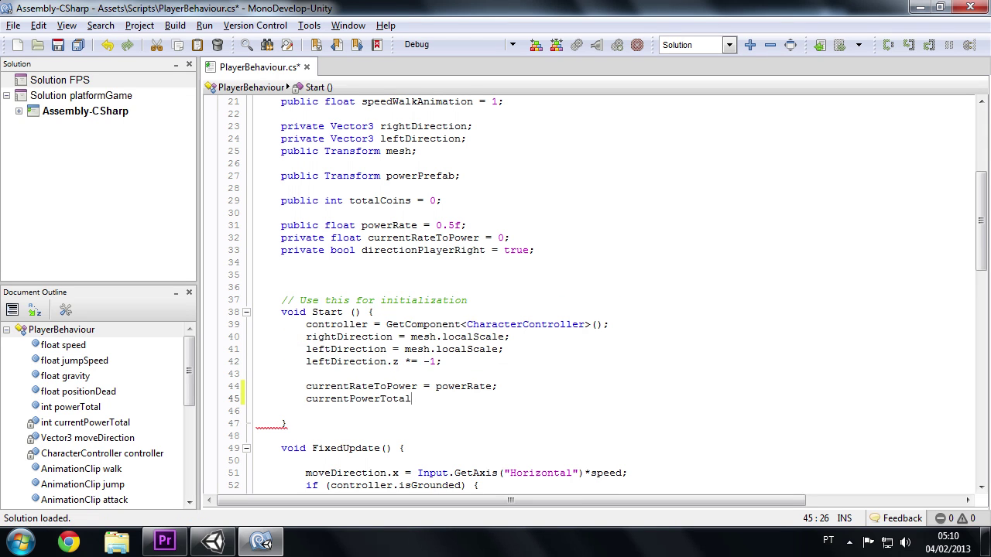
scroll(588, 294, up, 4)
scroll(589, 294, up, 3)
click(430, 225)
scroll(588, 294, down, 7)
scroll(588, 294, down, 1)
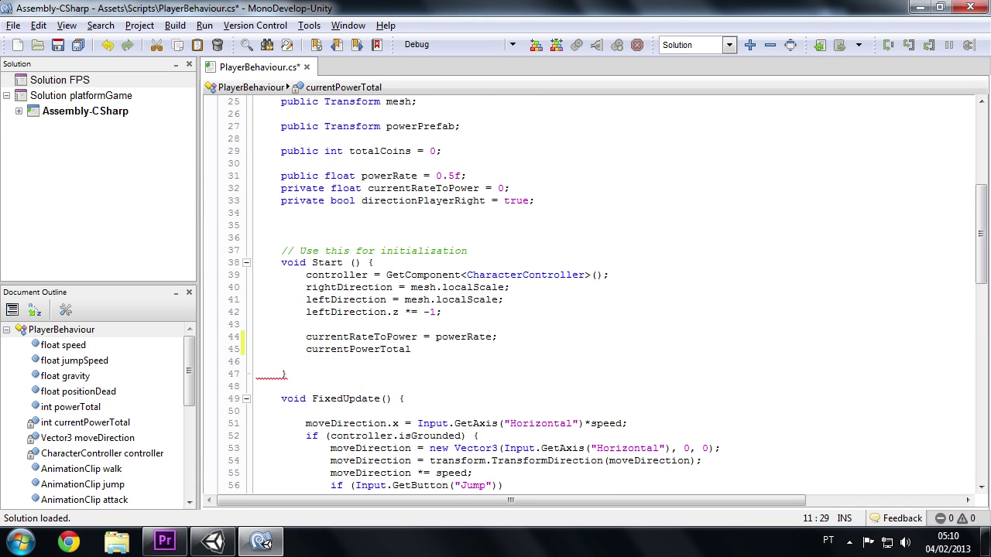
drag(411, 349, 380, 349)
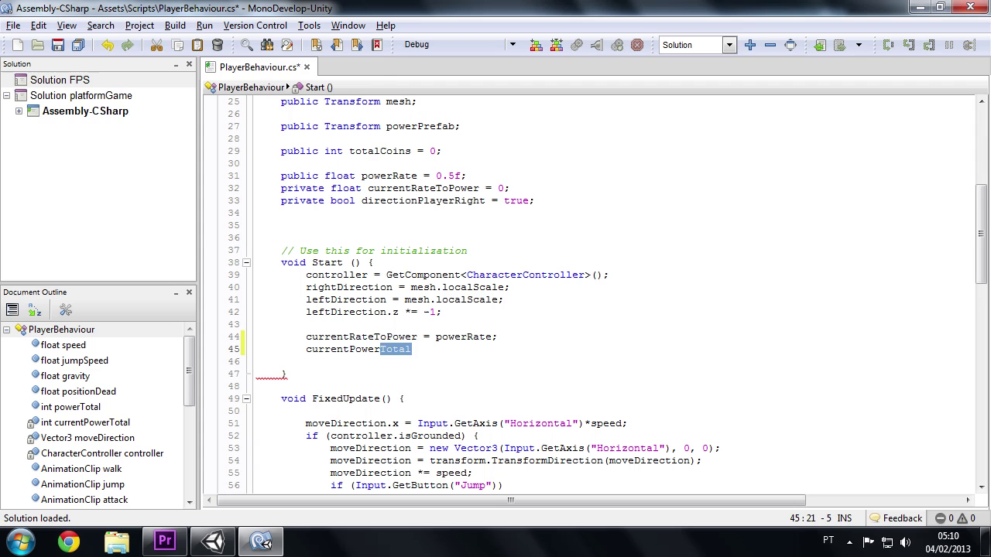
key(BackSpace)
text(= )
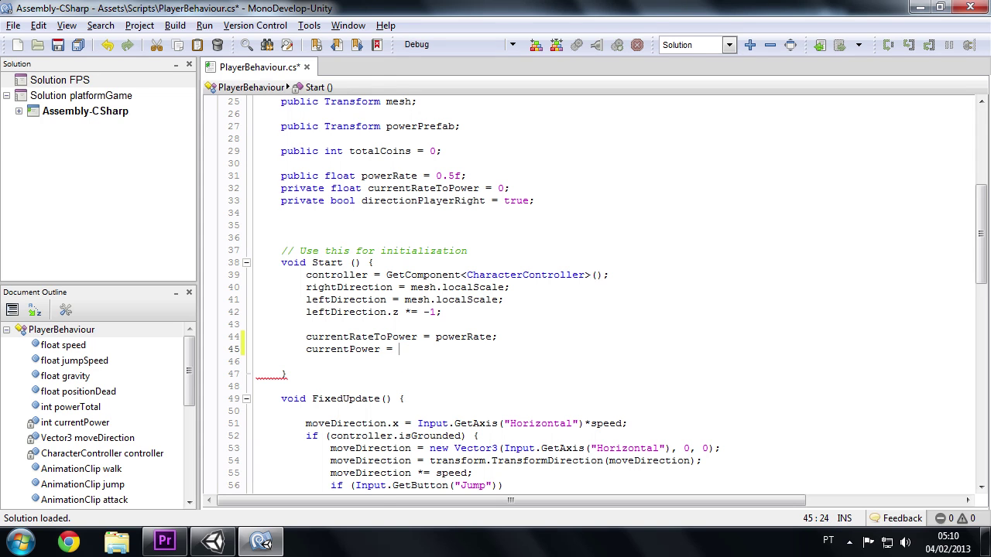
text(pow)
key(Down)
key(Return)
text(;)
key(ctrl+s)
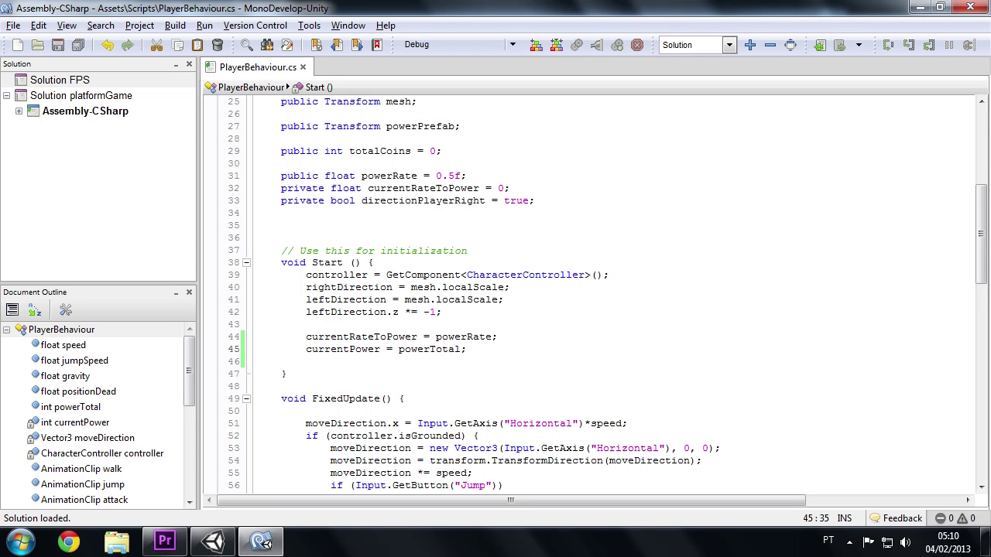
scroll(588, 294, down, 14)
scroll(588, 294, down, 3)
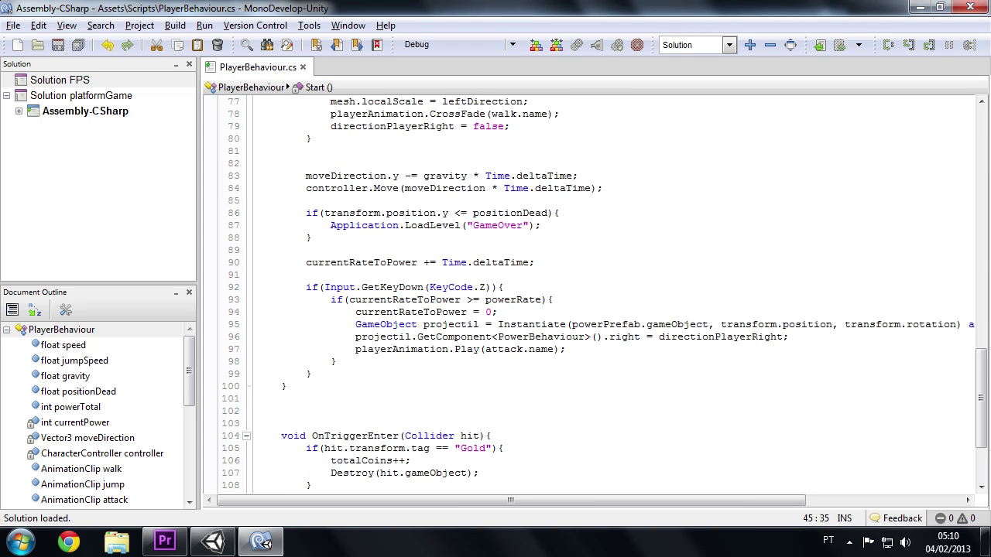
scroll(588, 294, down, 3)
scroll(588, 294, up, 7)
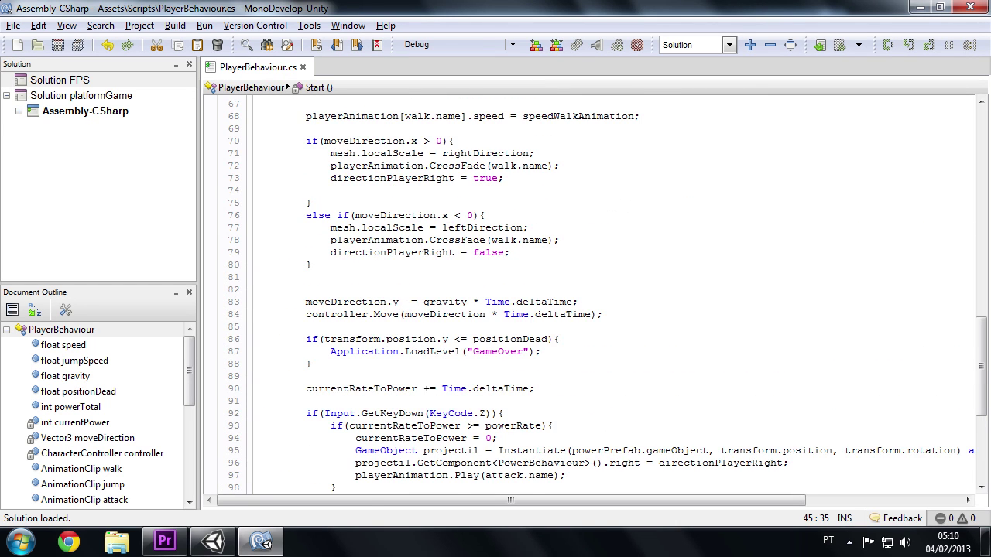
scroll(589, 294, up, 3)
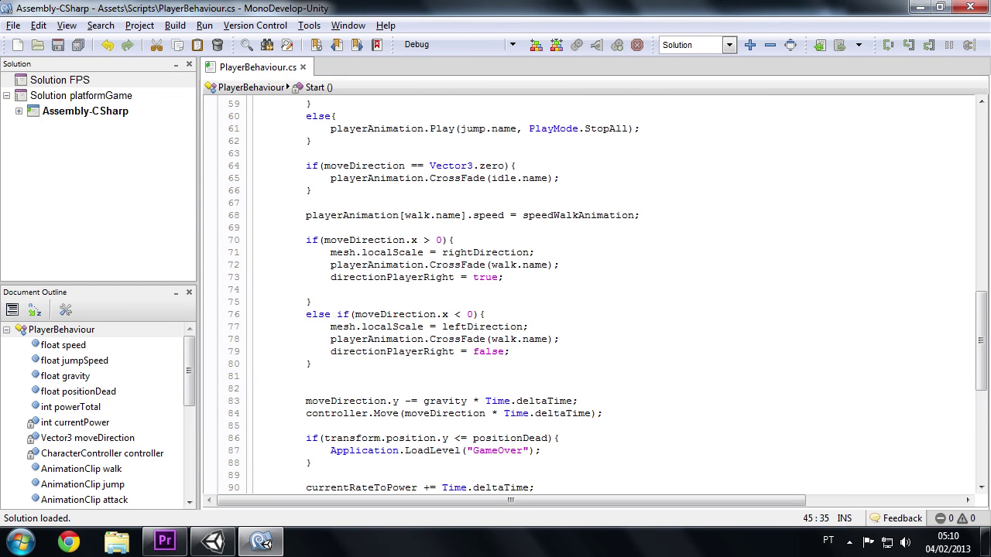
scroll(588, 294, up, 4)
scroll(589, 294, up, 1)
scroll(588, 294, down, 1)
scroll(588, 294, down, 1)
scroll(589, 294, down, 1)
scroll(588, 294, down, 3)
scroll(588, 294, down, 3)
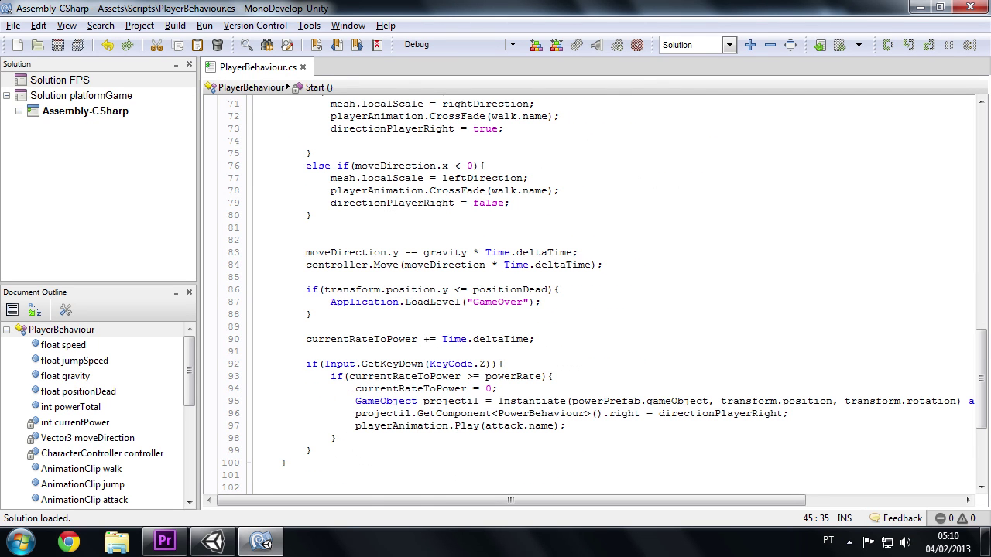
scroll(588, 294, down, 1)
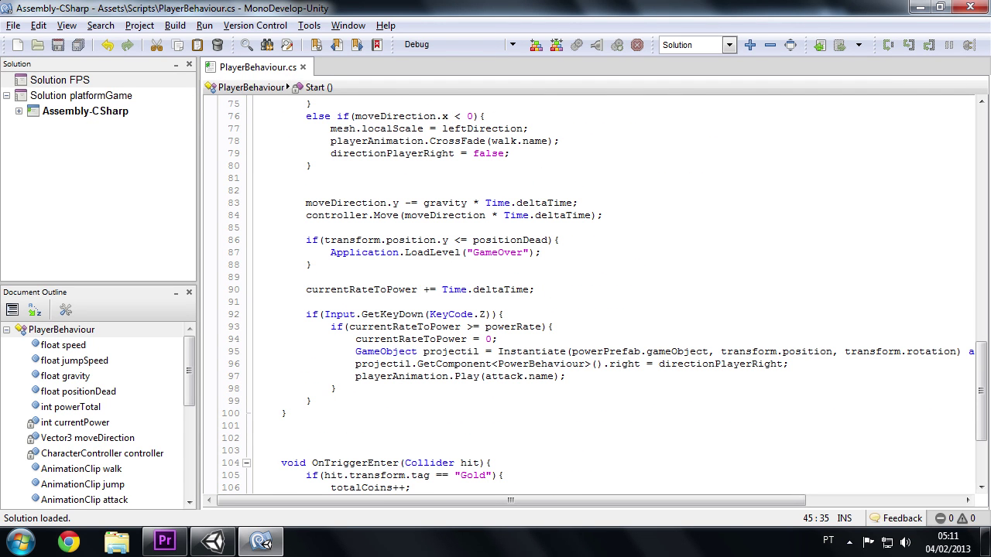
Add 'currentPower--;' after the attack animation call and save.
click(567, 376)
key(Return)
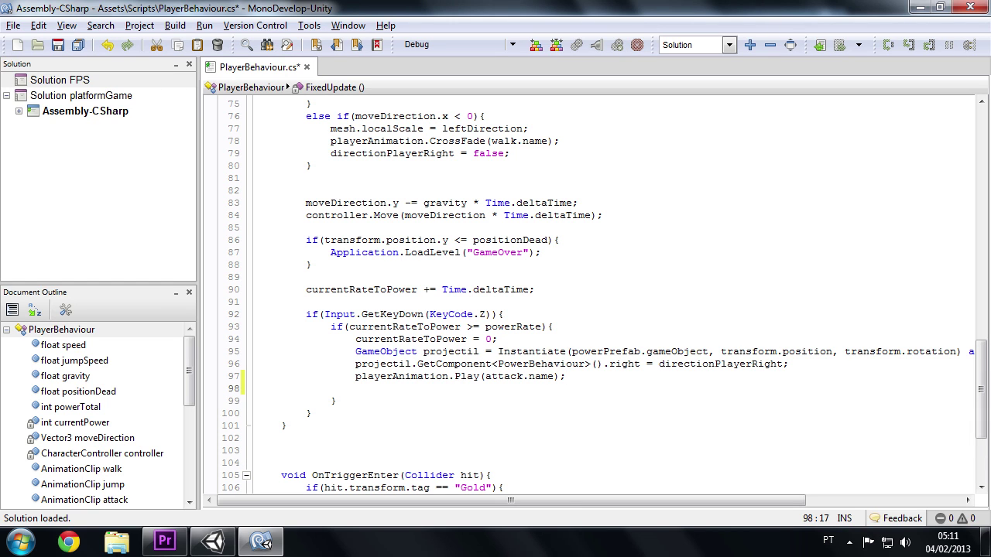
text(curre)
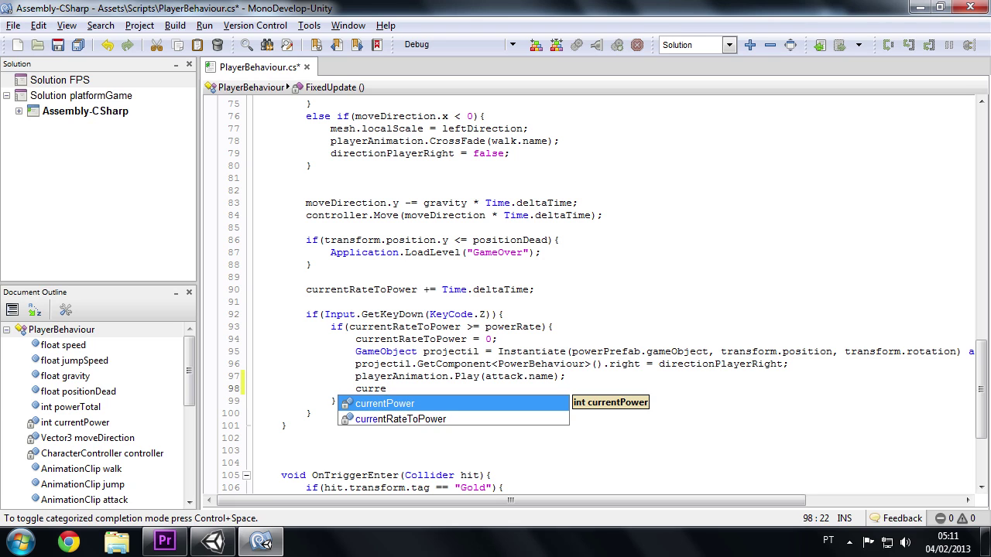
key(Return)
text(--;)
key(ctrl+s)
Append '&& currentPower > 0' to the powerRate firing condition and save.
click(544, 326)
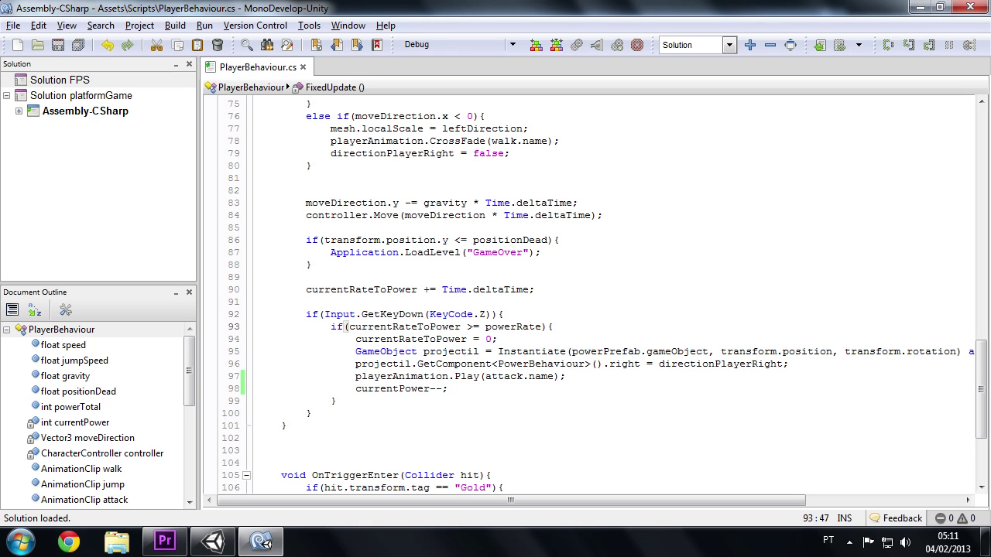
text(&& curre)
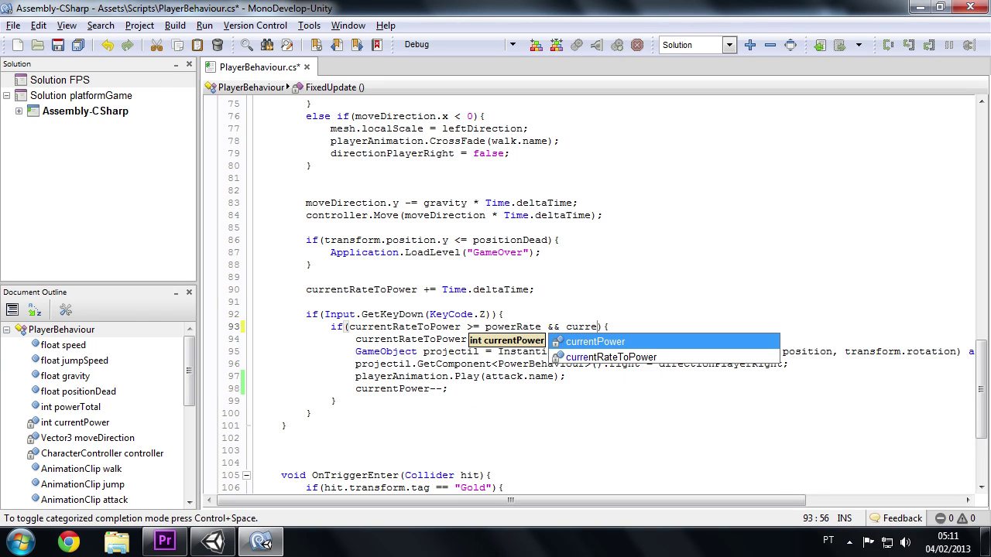
key(Return)
text(> 0)
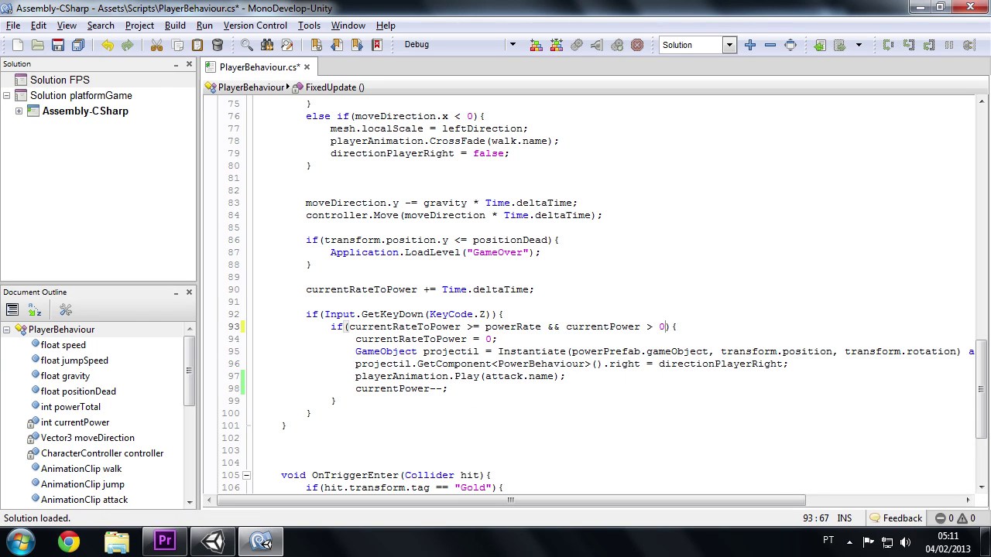
key(End)
key(ctrl+s)
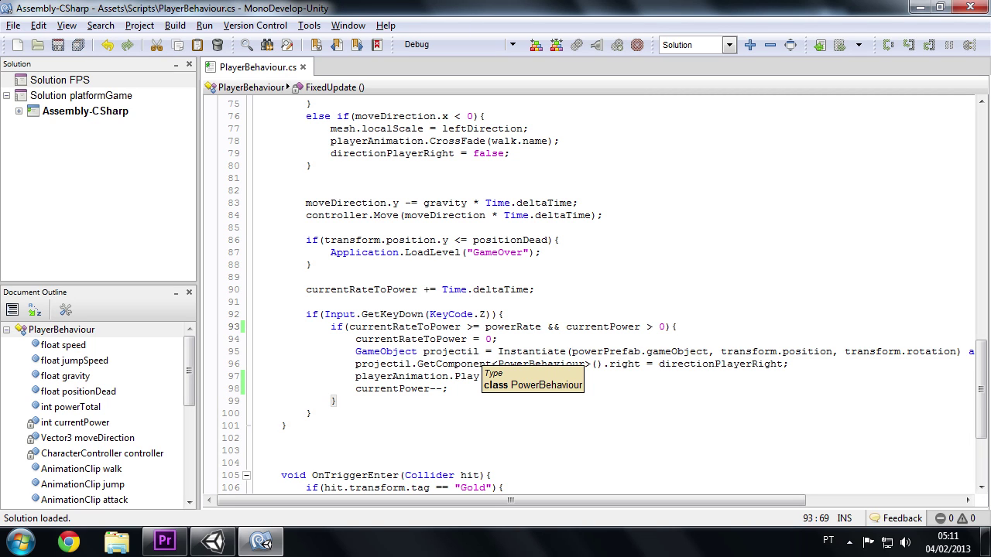
click(305, 277)
Test-play the game by firing two power shots and walking right, then stop.
mouse_move(212, 541)
click(254, 499)
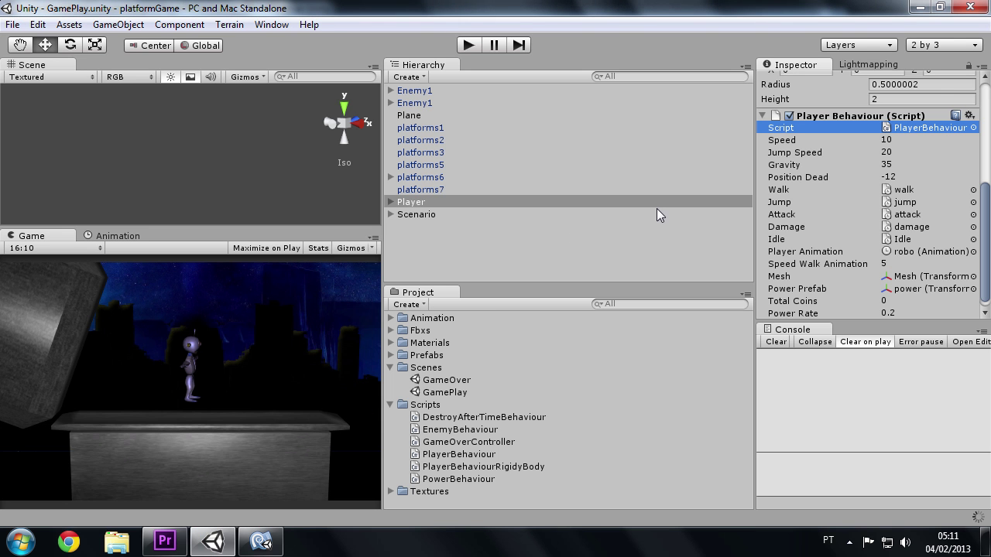
click(469, 46)
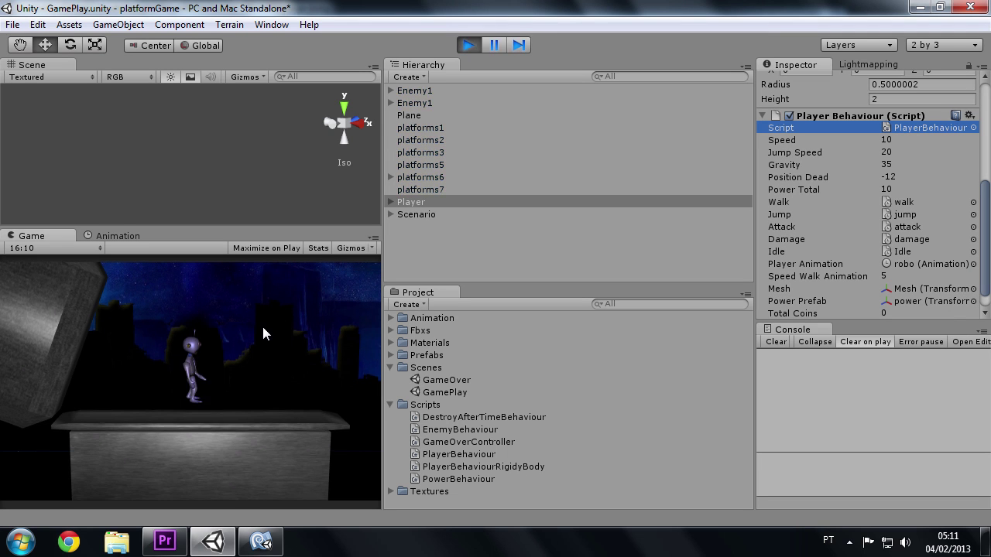
key(ctrl)
key(ctrl)
key(ctrl)
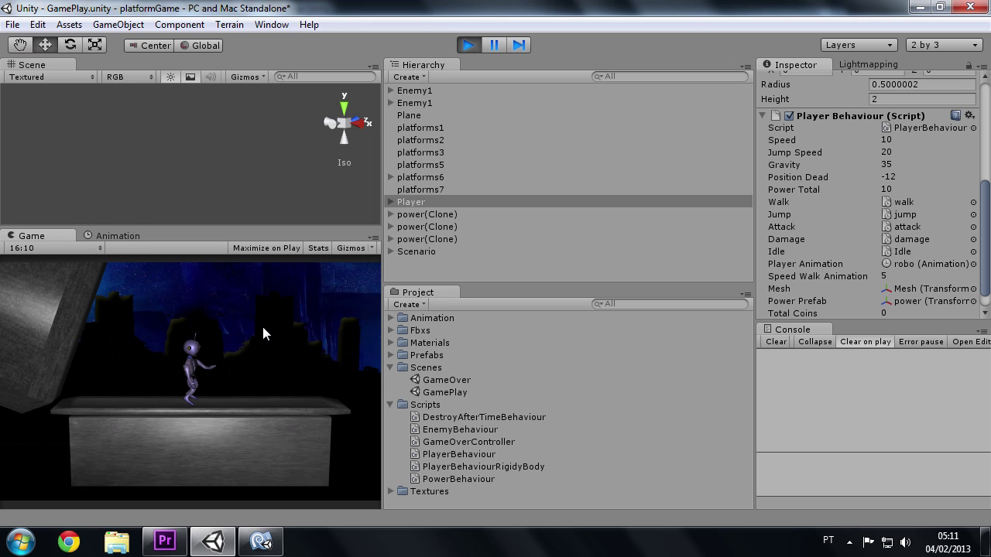
key(ctrl)
key(ctrl)
key(Right)
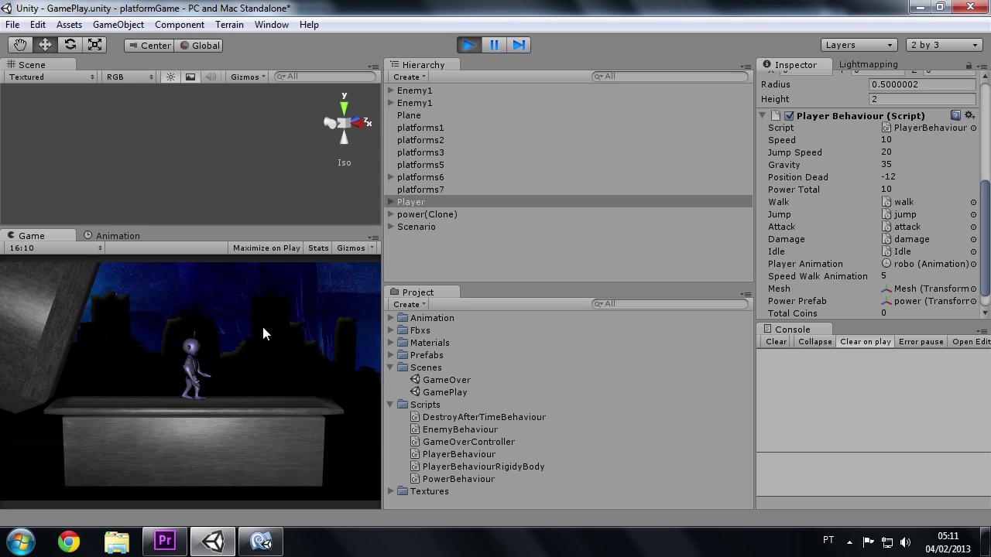
key(Right)
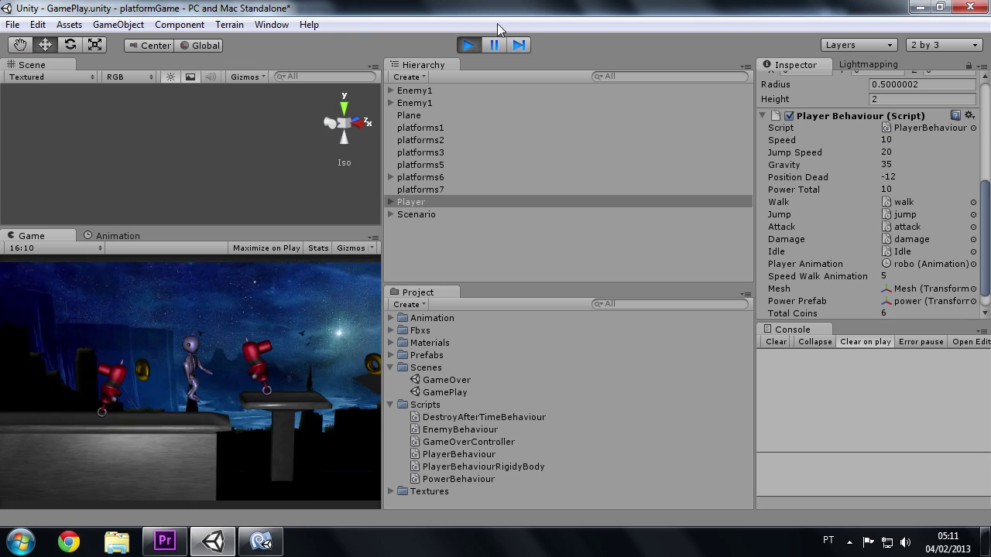
click(468, 45)
Locate Enemy1's EnemyBehaviour script through its Inspector Script field and open it in the editor.
click(261, 541)
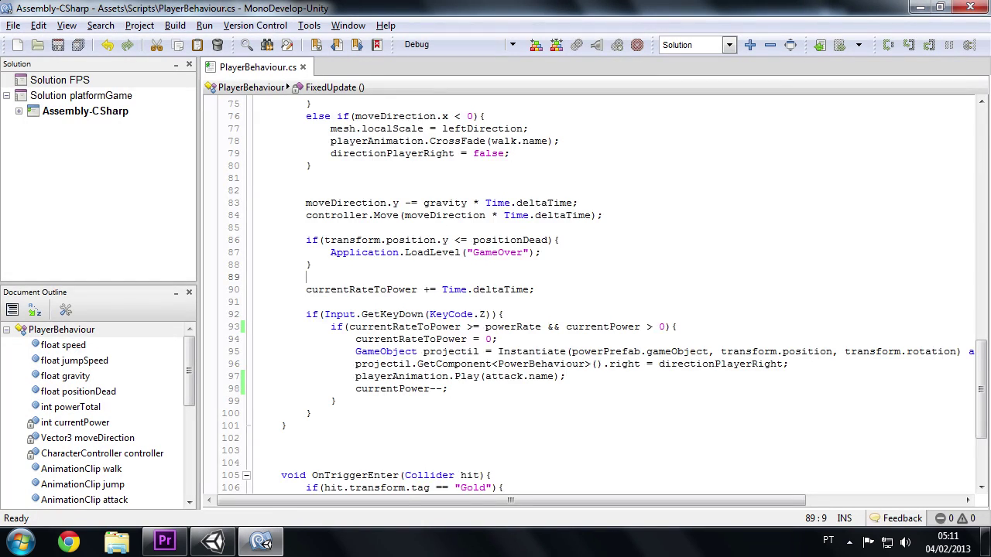
scroll(588, 294, up, 14)
scroll(588, 294, up, 8)
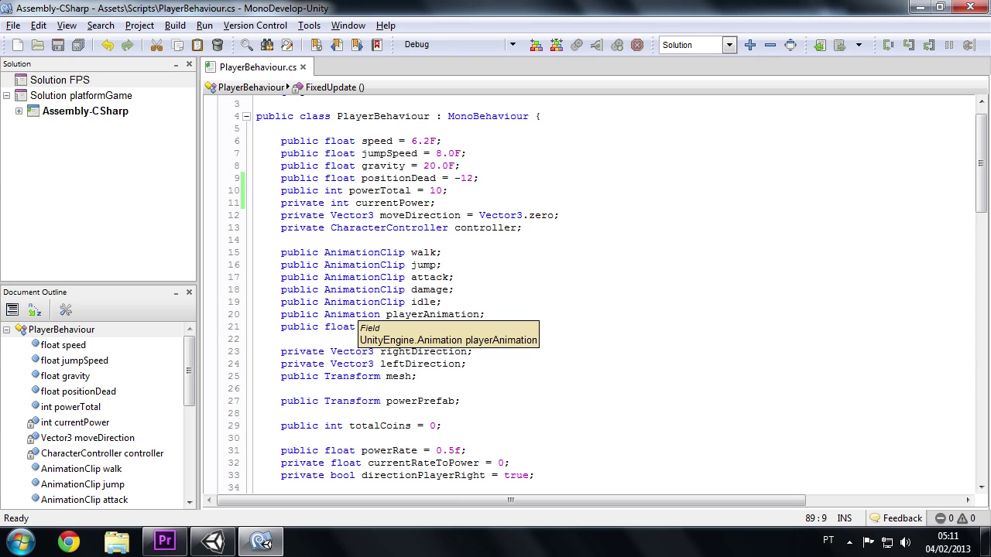
click(232, 541)
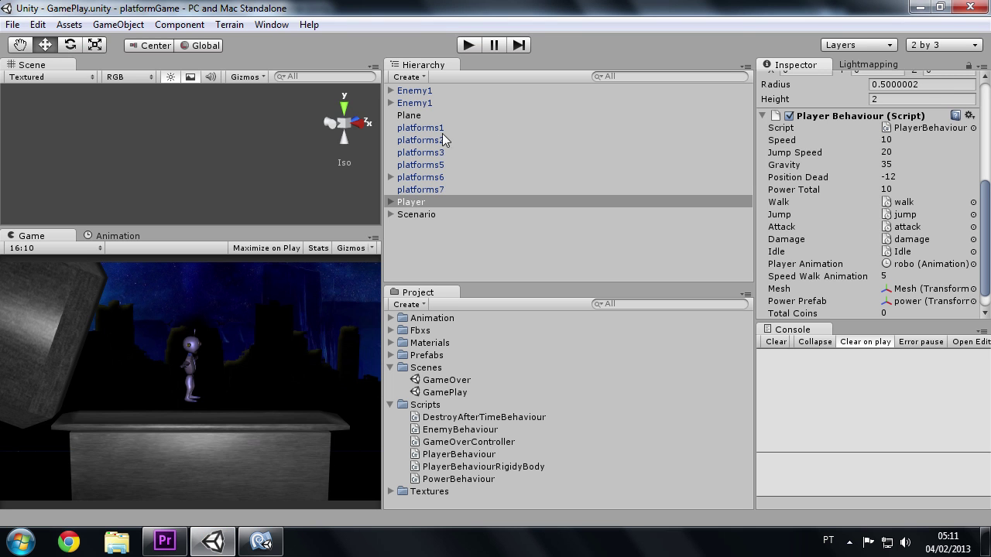
click(418, 103)
scroll(936, 271, down, 1)
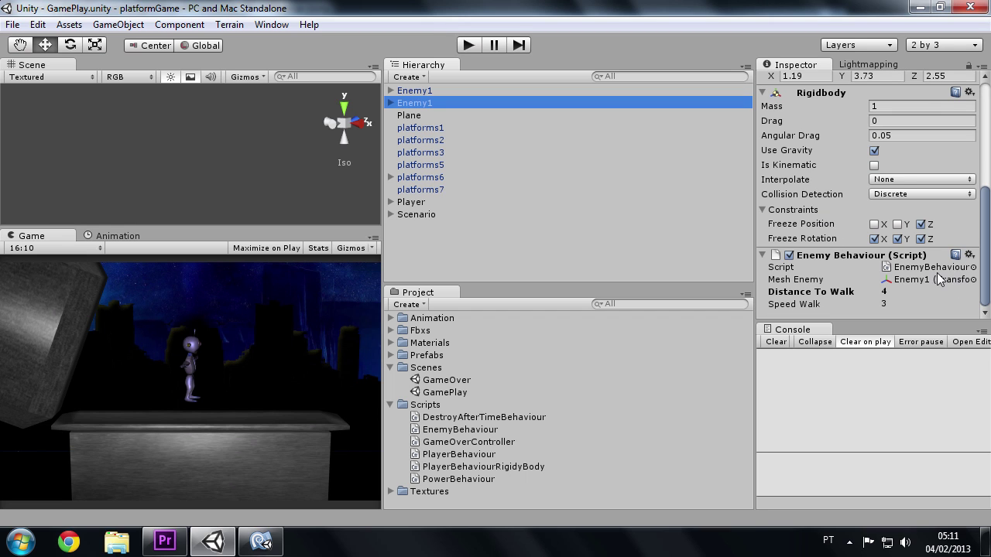
click(933, 267)
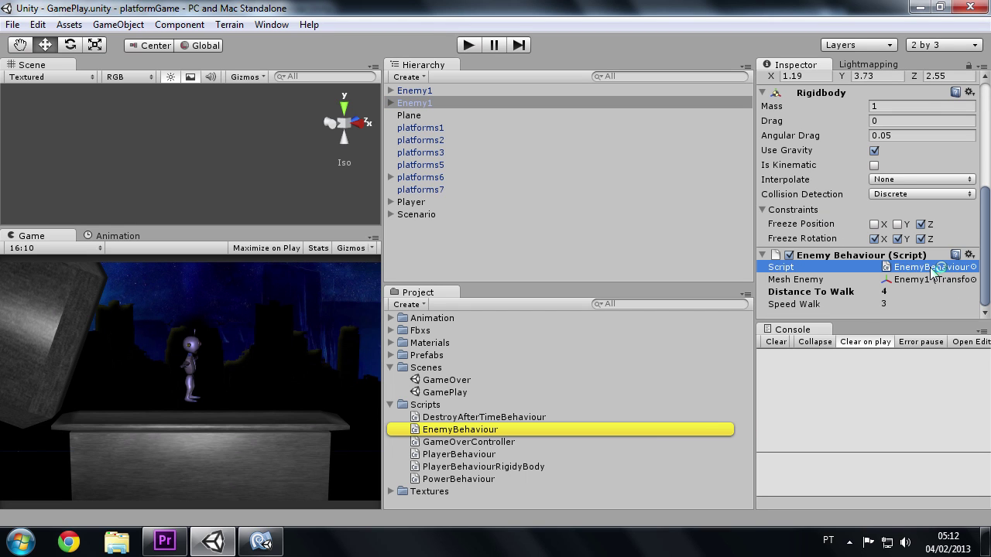
click(260, 541)
Declare a public int totalLife field with 2 below speedWalk in EnemyBehaviour and save.
click(443, 188)
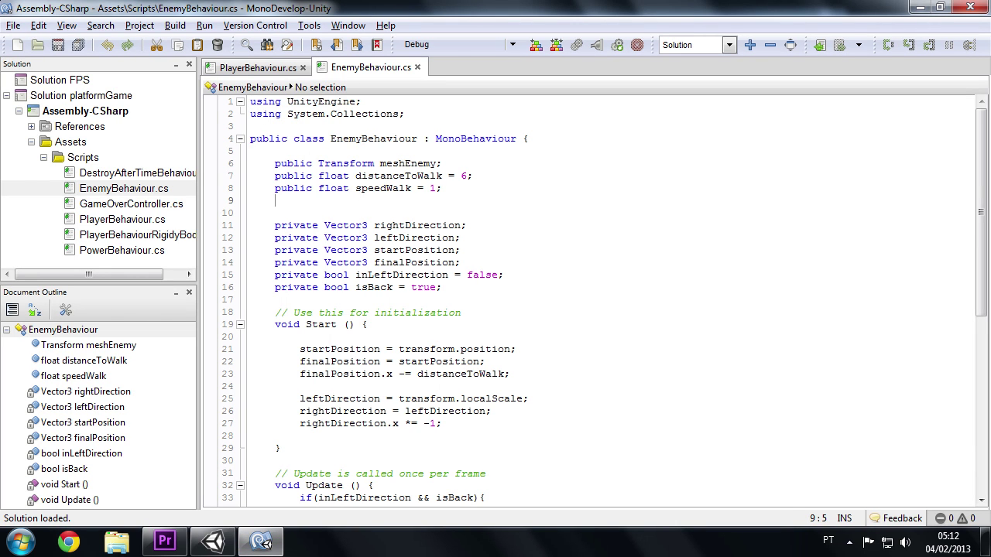
key(Return)
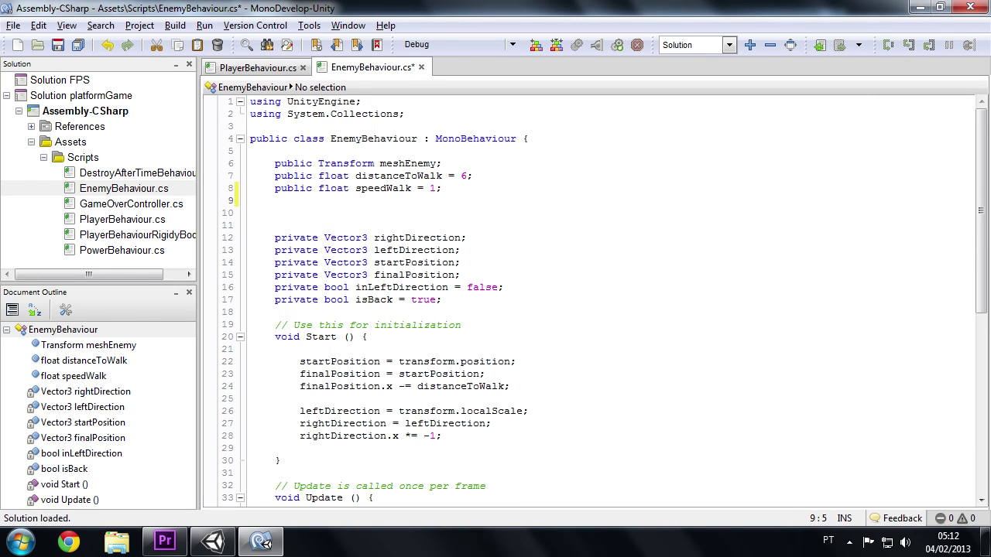
text(publ)
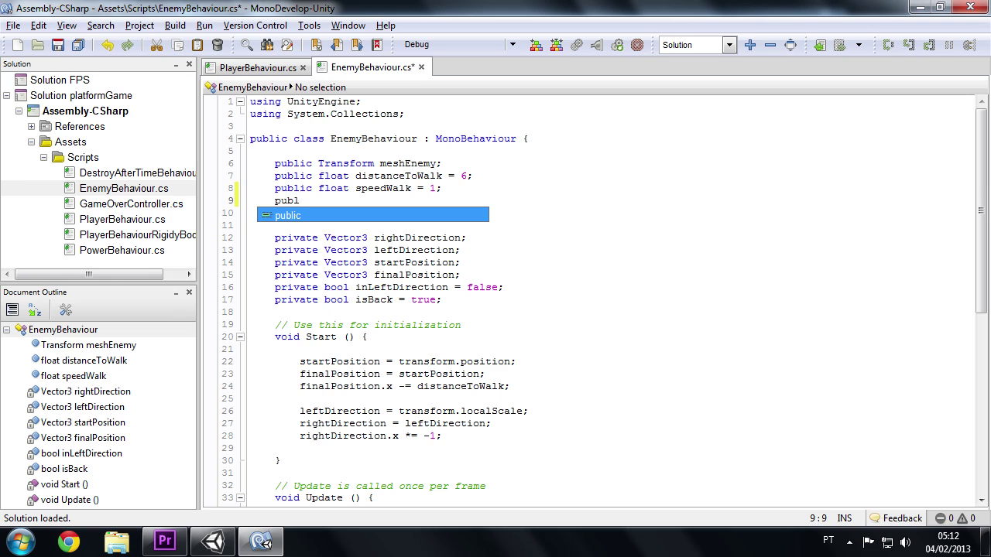
text(ic int totalLi)
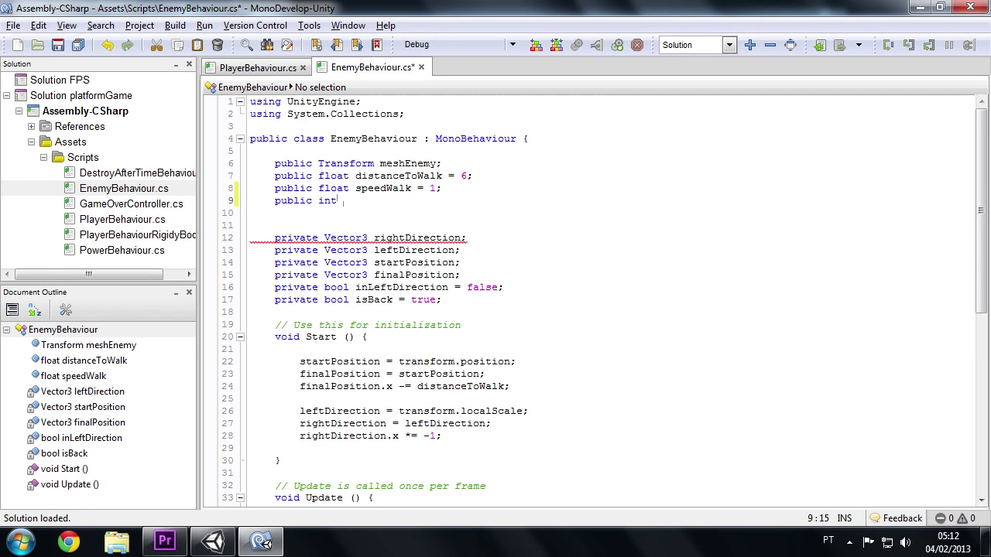
text(fe;)
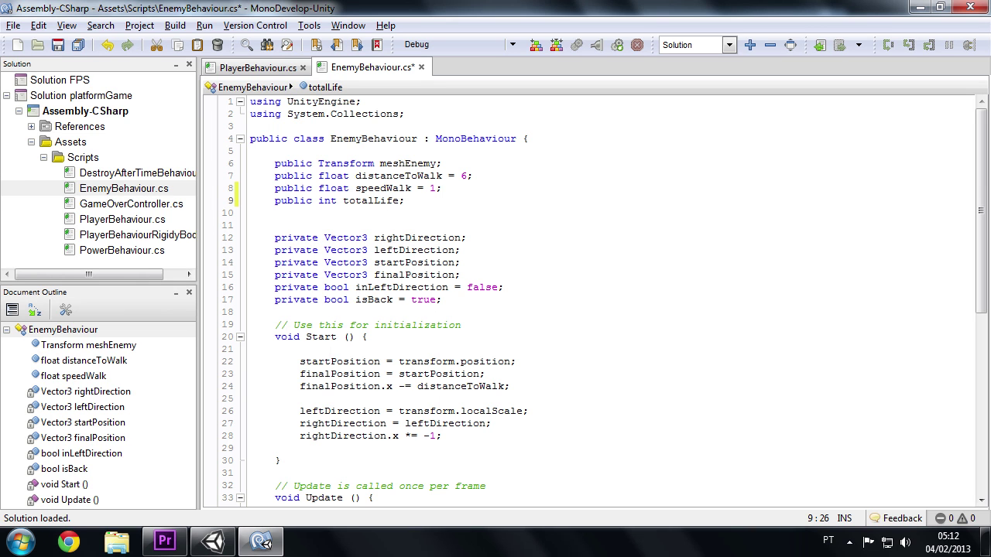
key(ctrl+s)
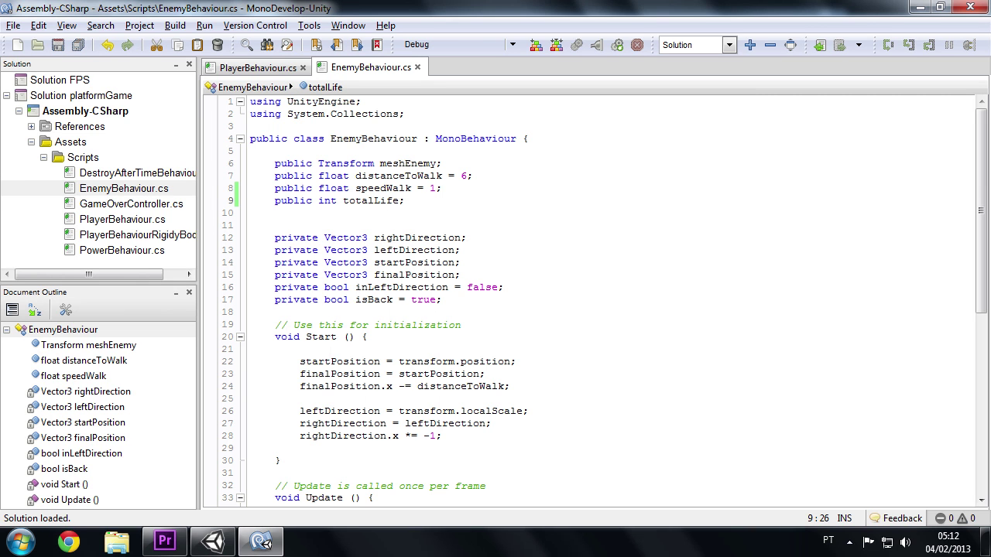
scroll(588, 302, down, 5)
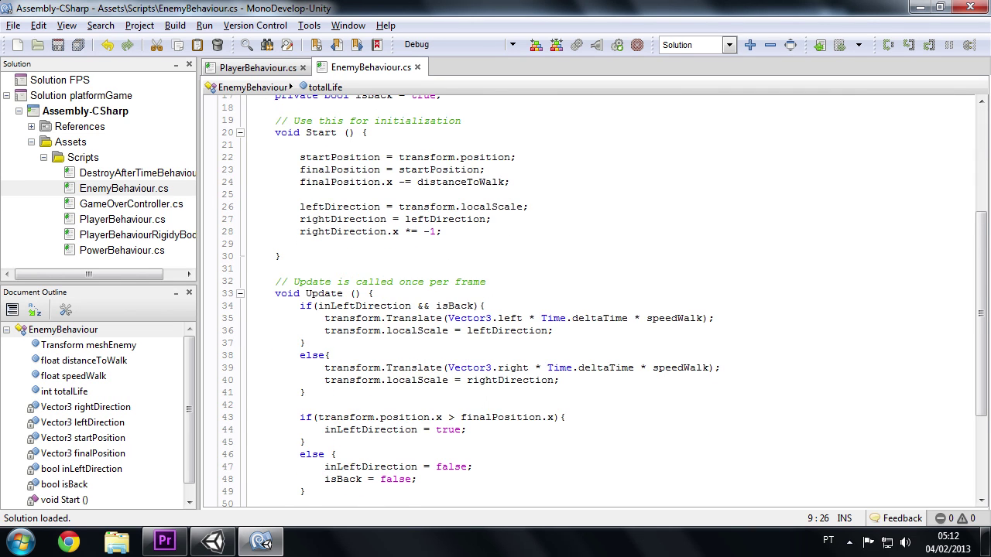
scroll(588, 301, up, 4)
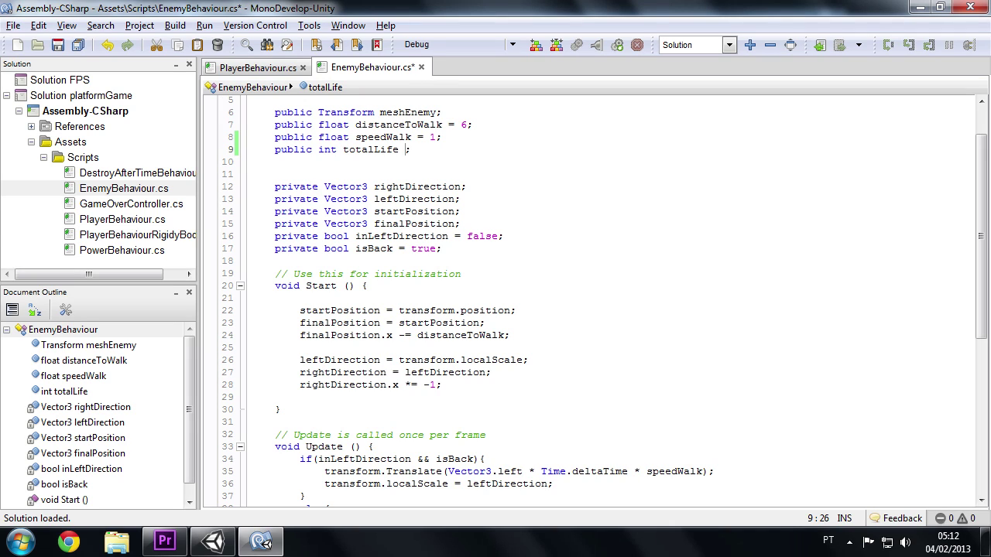
text(= 2)
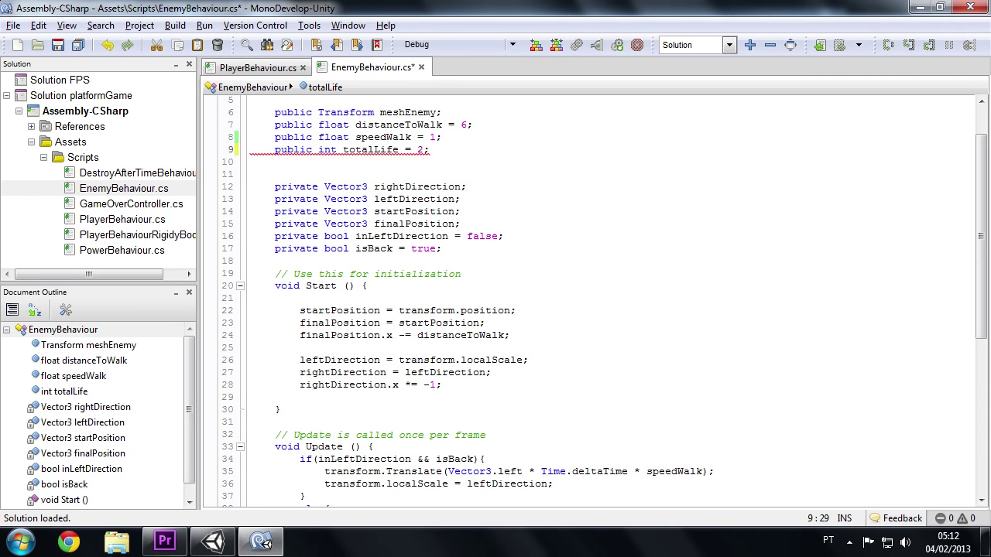
key(ctrl+s)
Add a blank line in Start() after the rightDirection line and save the script.
click(441, 385)
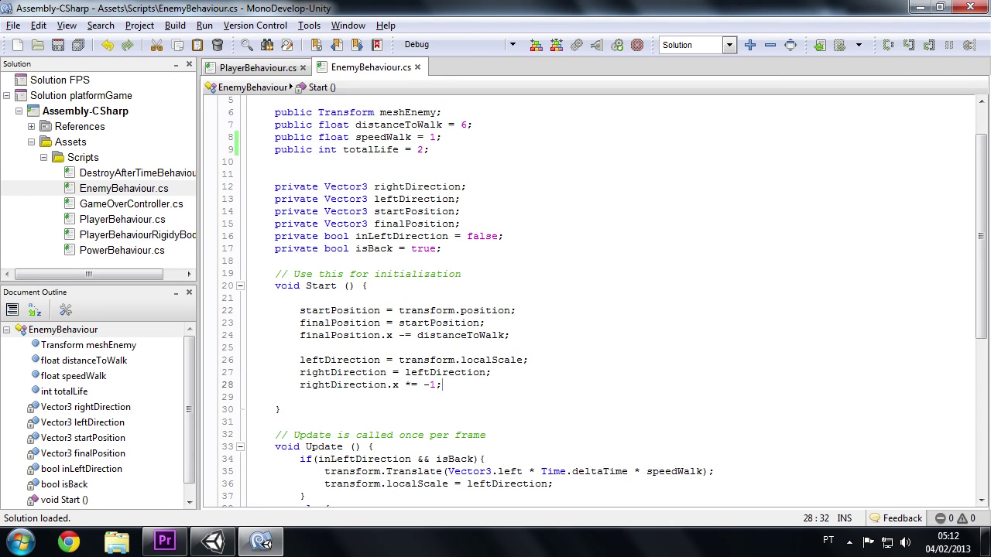
key(Return)
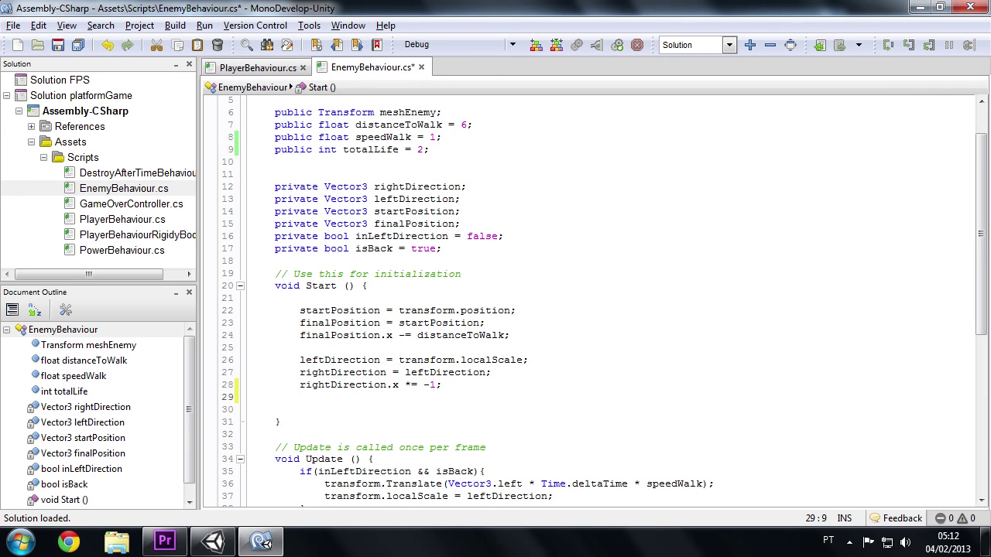
key(ctrl+s)
scroll(596, 298, down, 3)
scroll(596, 298, down, 3)
scroll(596, 298, down, 3)
scroll(596, 298, up, 5)
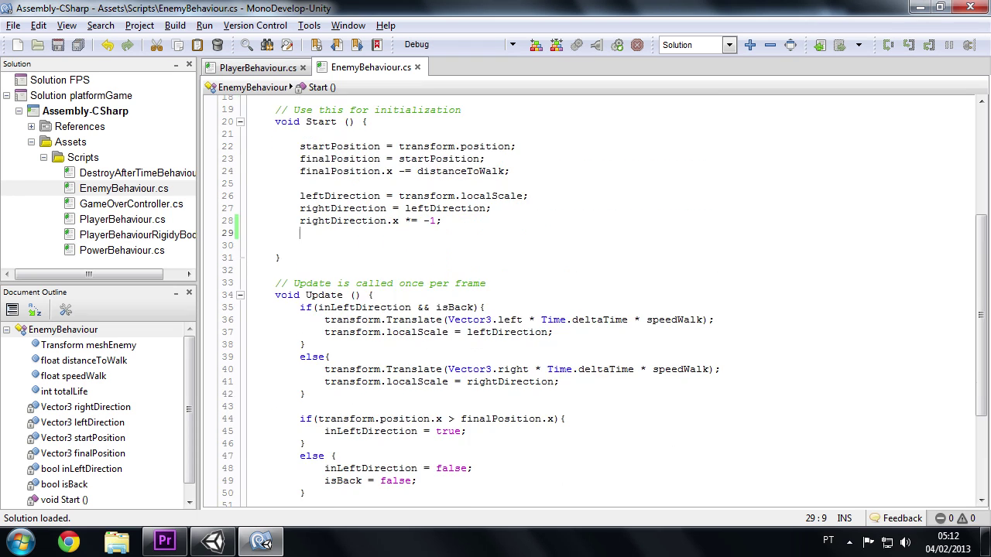
scroll(596, 298, up, 2)
scroll(596, 298, down, 3)
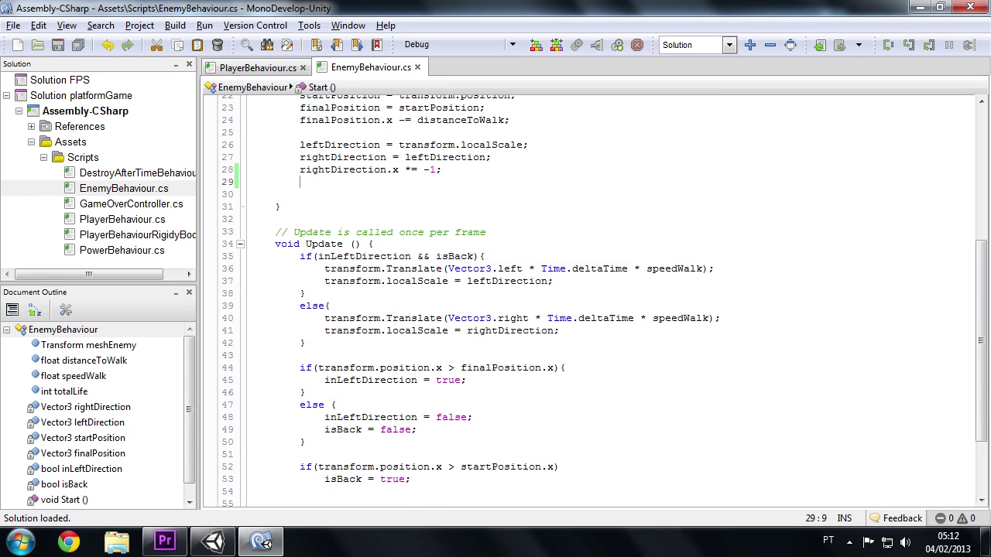
scroll(596, 298, down, 3)
click(264, 69)
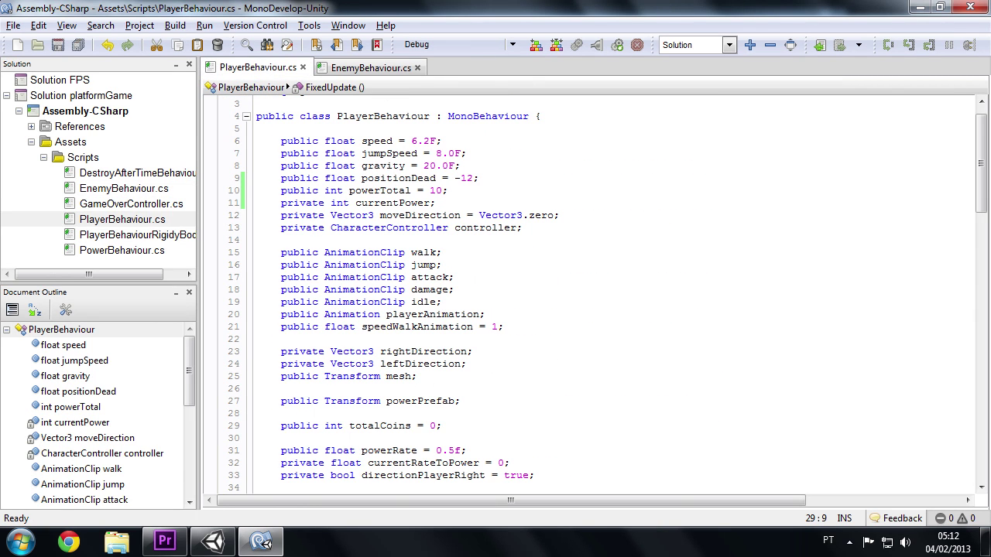
click(382, 75)
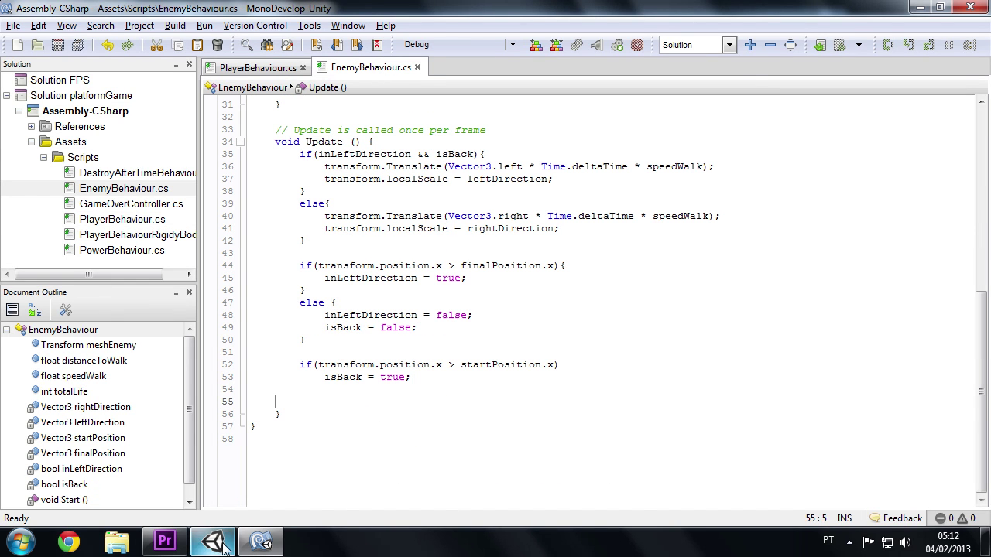
click(213, 542)
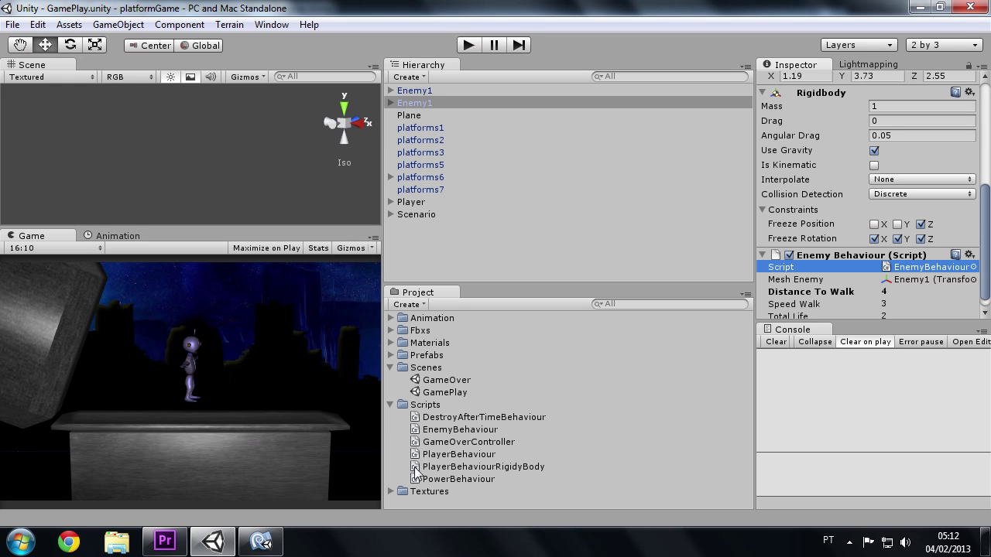
Review the PowerBehaviour and PlayerBehaviourRigidyBody scripts, then expand the Prefabs folder.
click(465, 482)
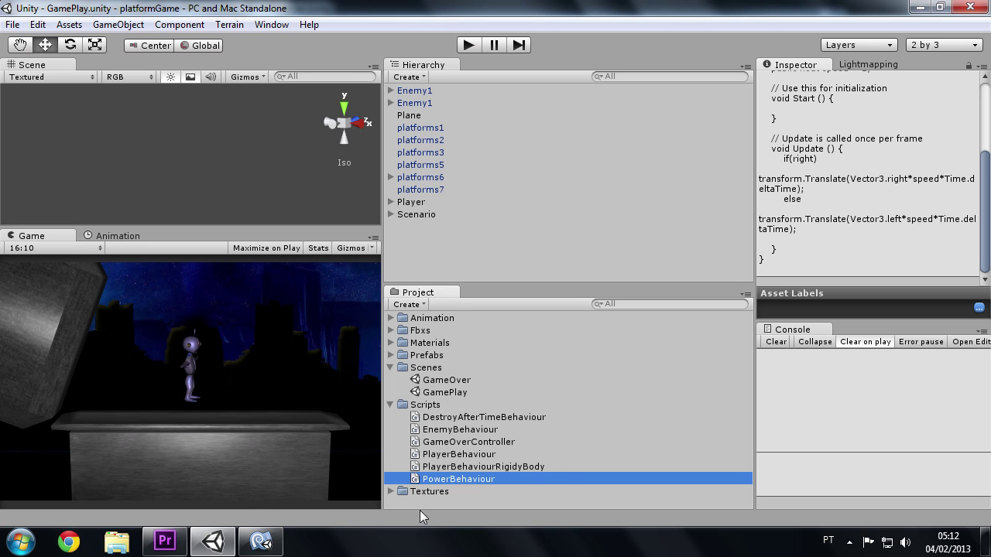
click(496, 468)
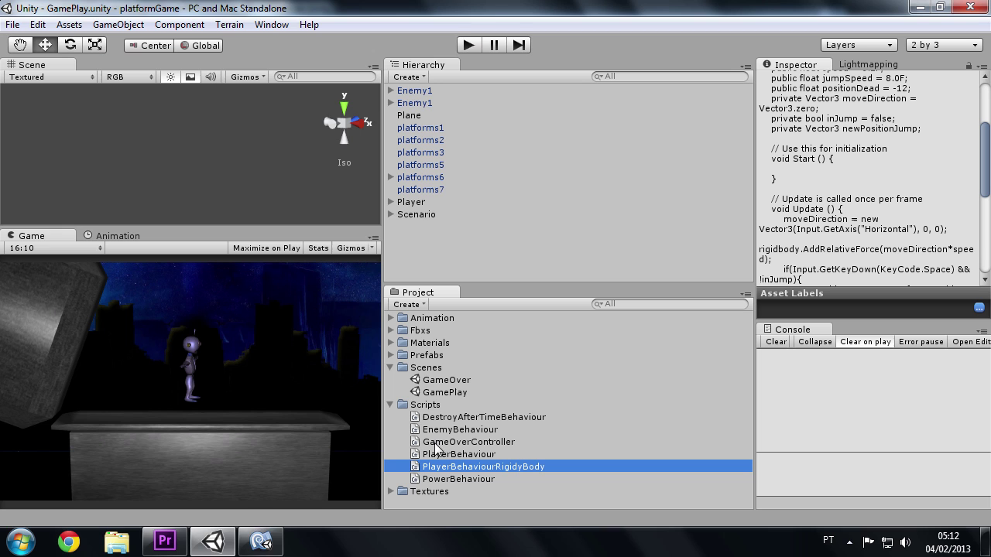
click(271, 551)
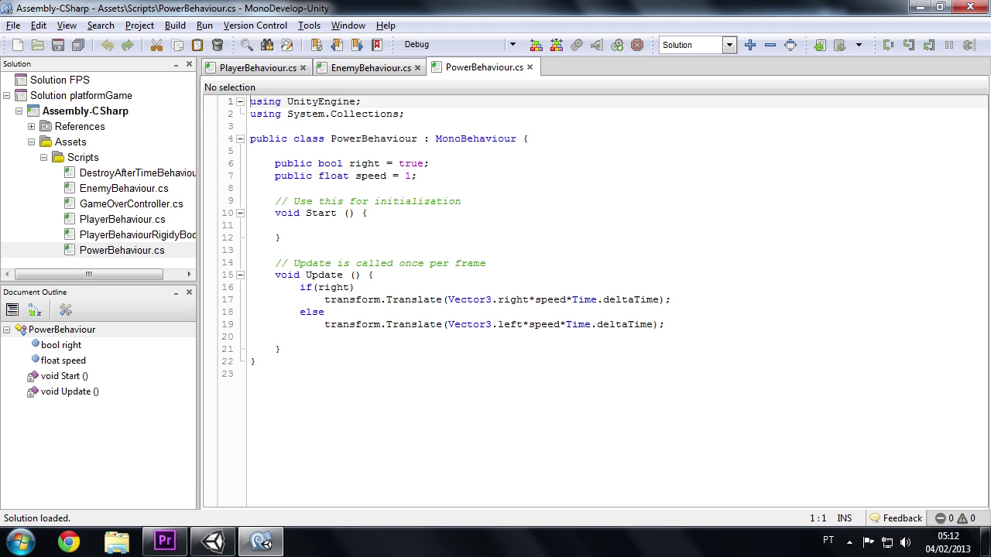
click(212, 542)
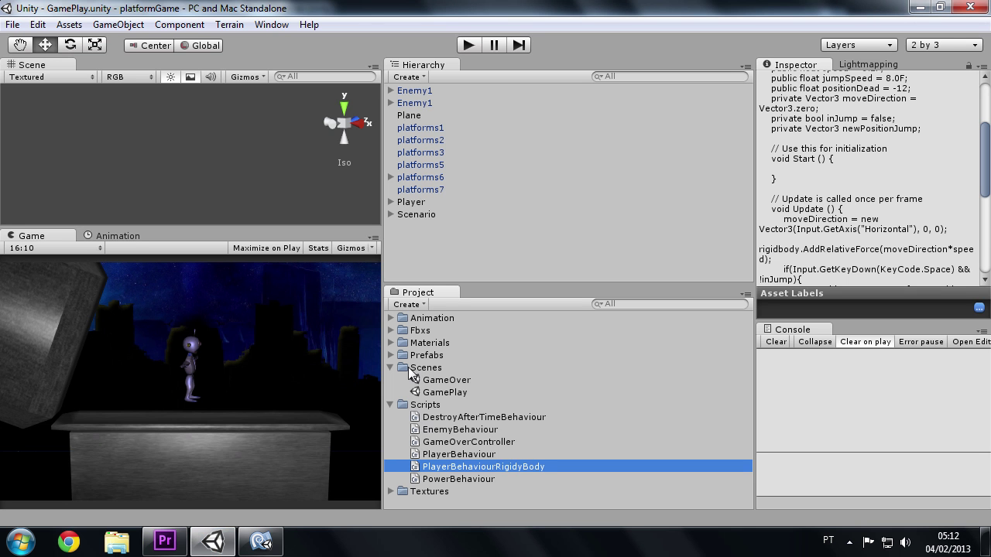
click(391, 355)
Add a Rigidbody to the power prefab with Use Gravity off and Is Kinematic on.
click(403, 466)
click(436, 466)
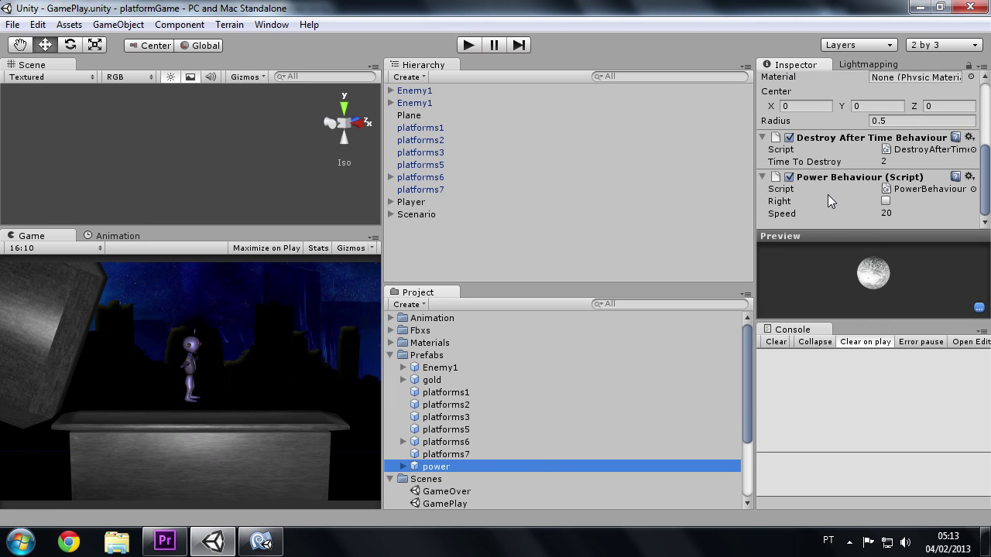
scroll(832, 198, up, 5)
scroll(868, 184, down, 2)
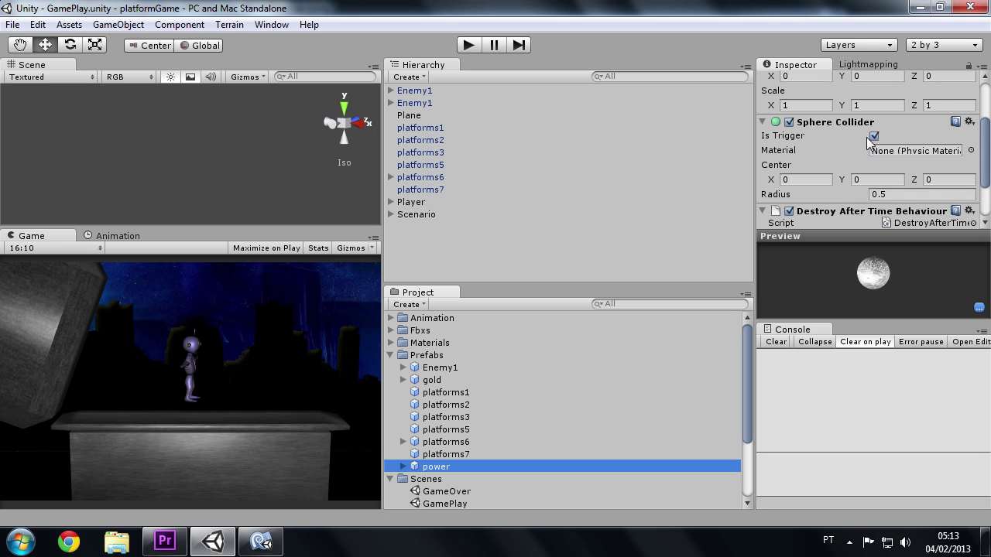
scroll(871, 155, up, 3)
scroll(878, 163, down, 3)
scroll(861, 163, up, 3)
scroll(861, 163, down, 5)
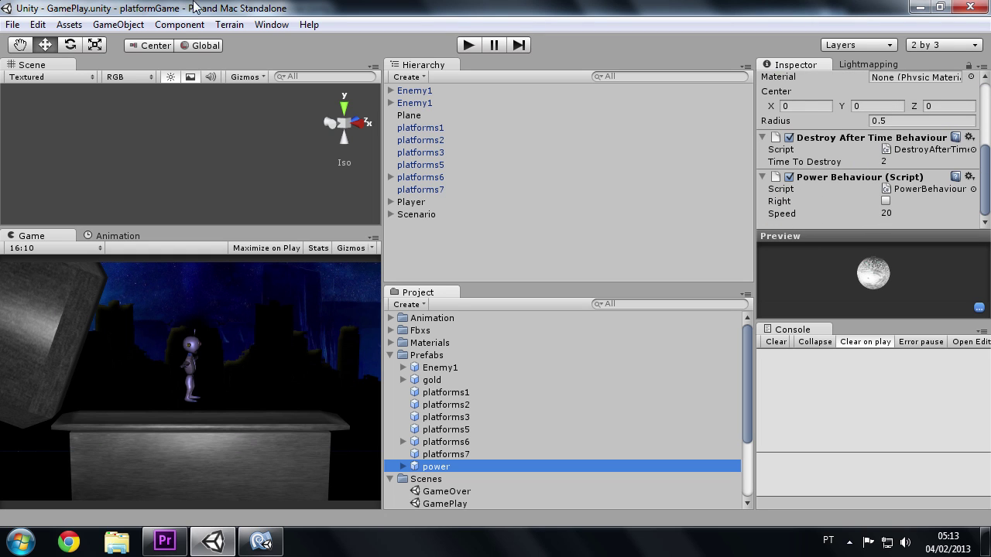
click(179, 24)
mouse_move(192, 76)
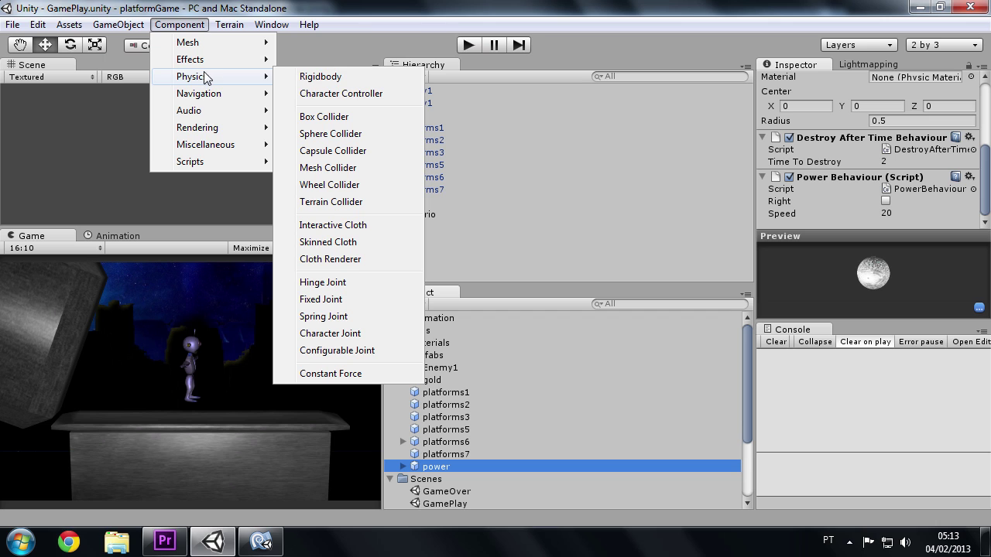
click(340, 77)
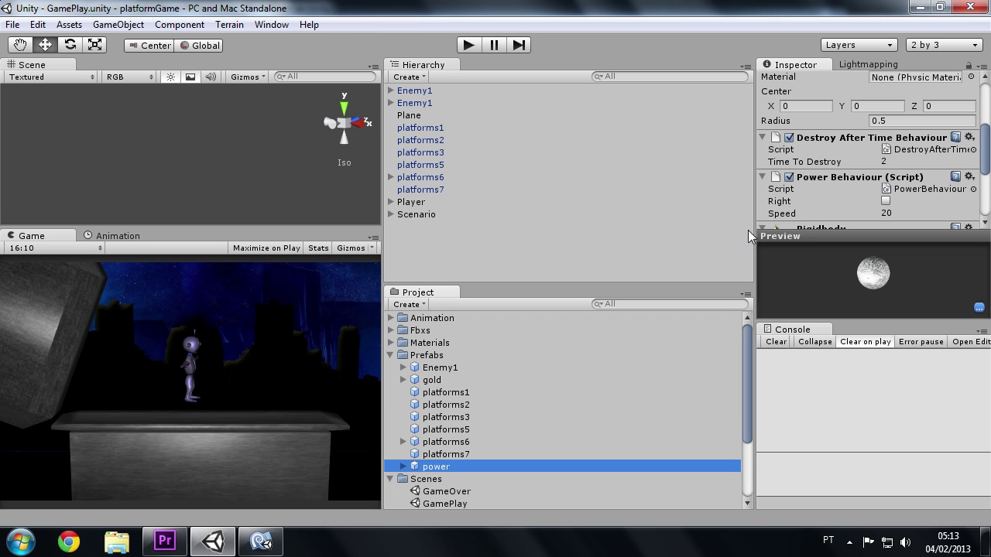
scroll(912, 151, down, 3)
scroll(914, 163, down, 1)
scroll(899, 161, up, 3)
scroll(896, 162, down, 3)
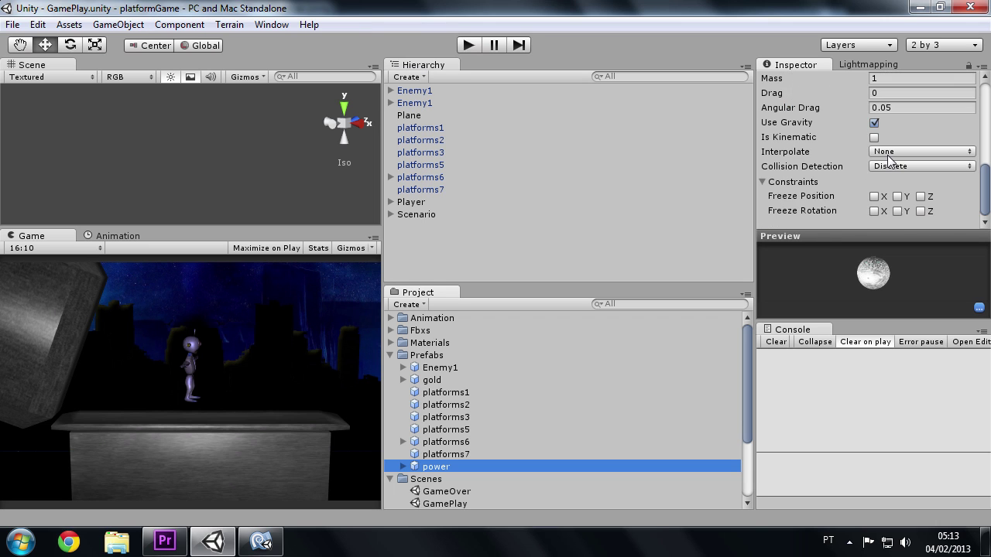
scroll(890, 160, up, 2)
click(874, 169)
scroll(851, 178, up, 2)
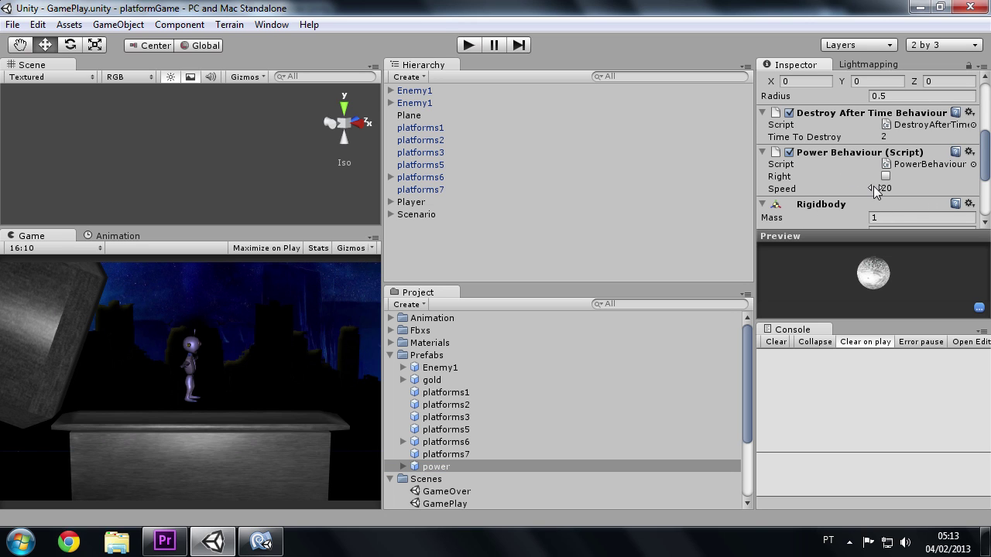
scroll(879, 189, down, 3)
click(874, 137)
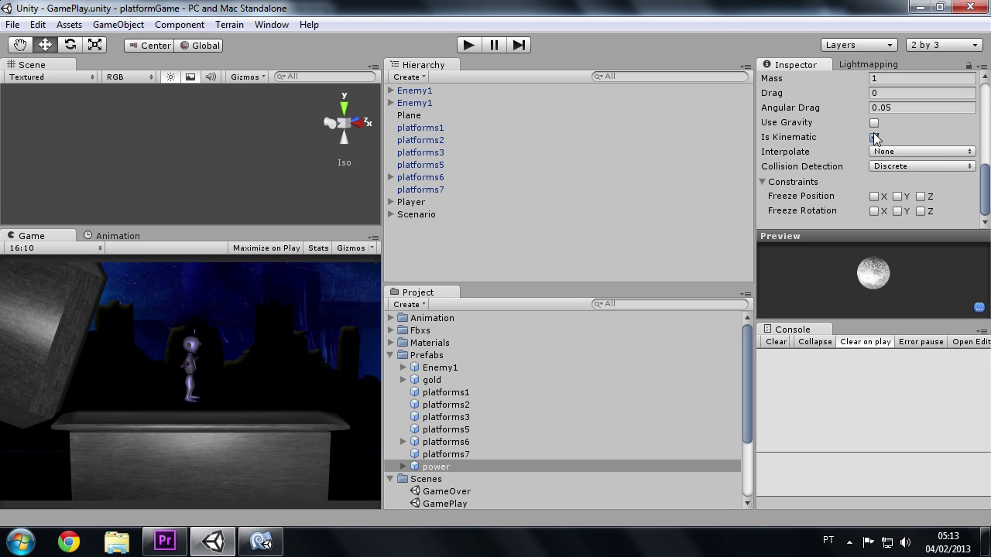
Test-play the game, moving right to fire power orbs, then stop.
click(468, 44)
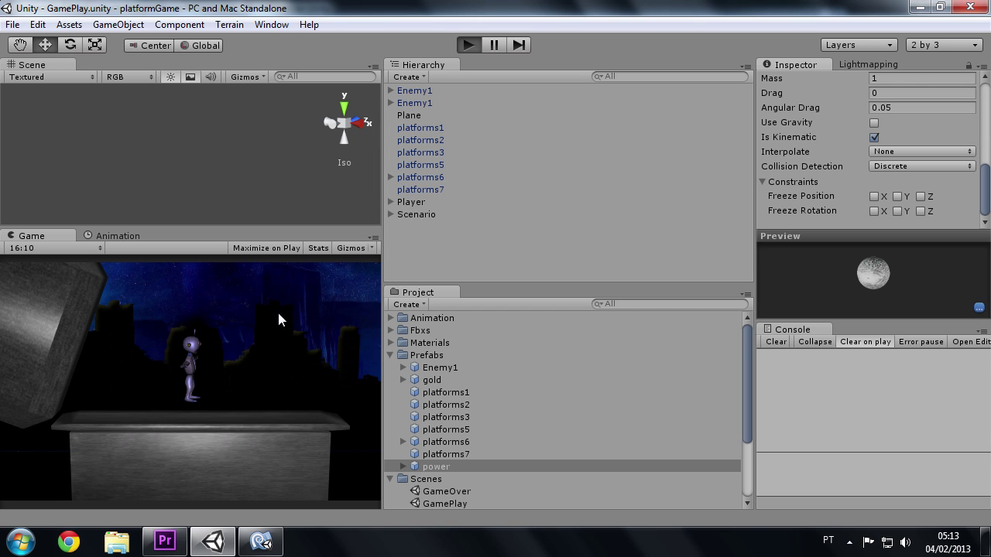
click(279, 319)
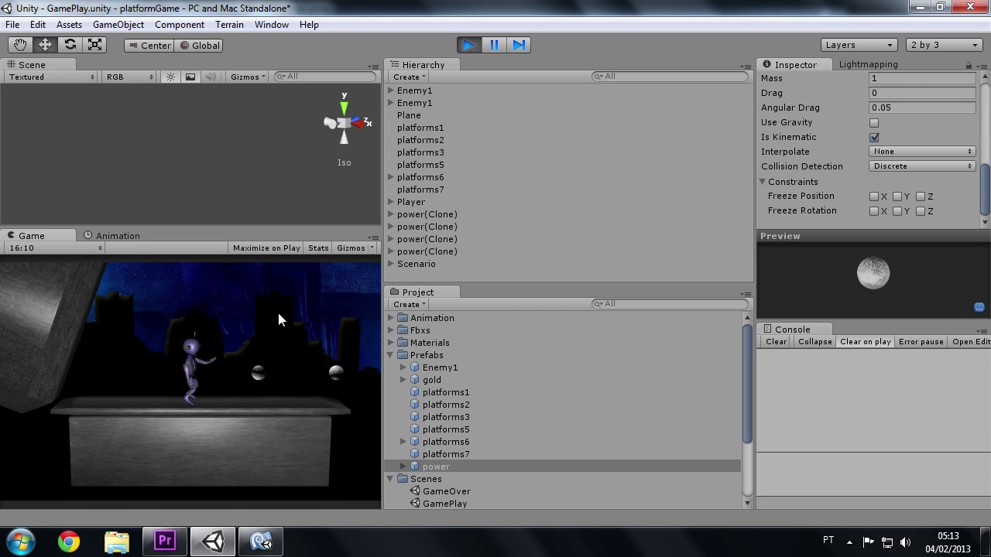
key(Right)
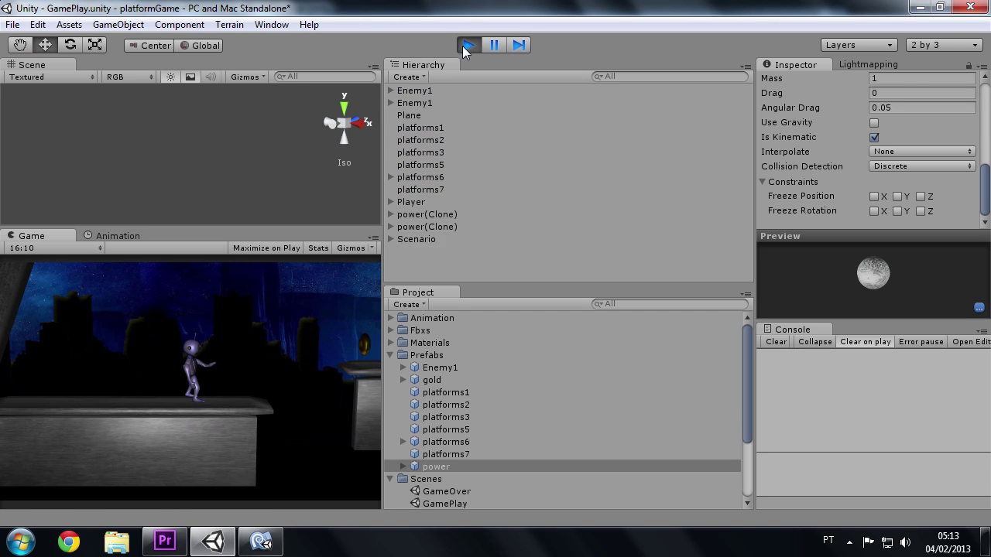
click(467, 45)
scroll(919, 204, up, 5)
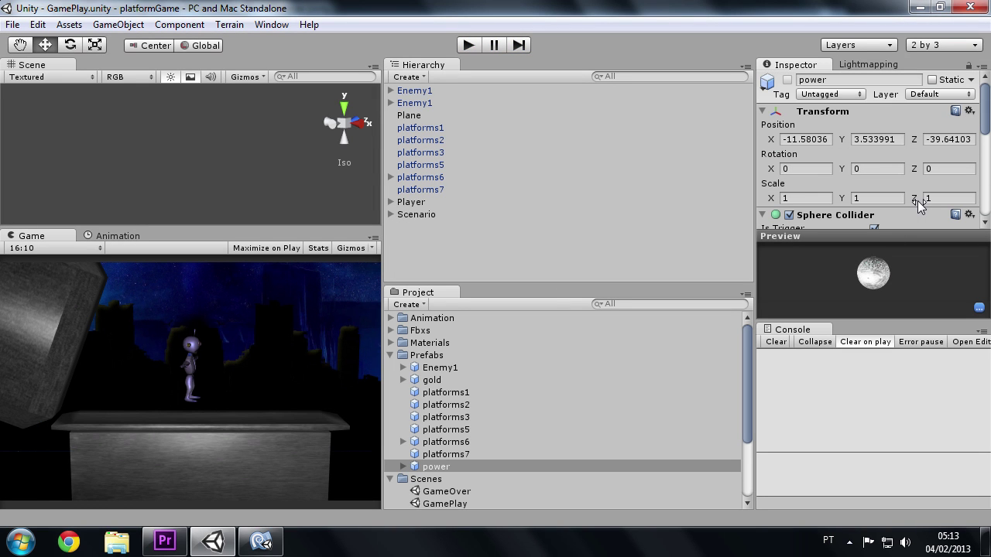
Create a new Power tag in the Element 2 tag slot.
click(851, 94)
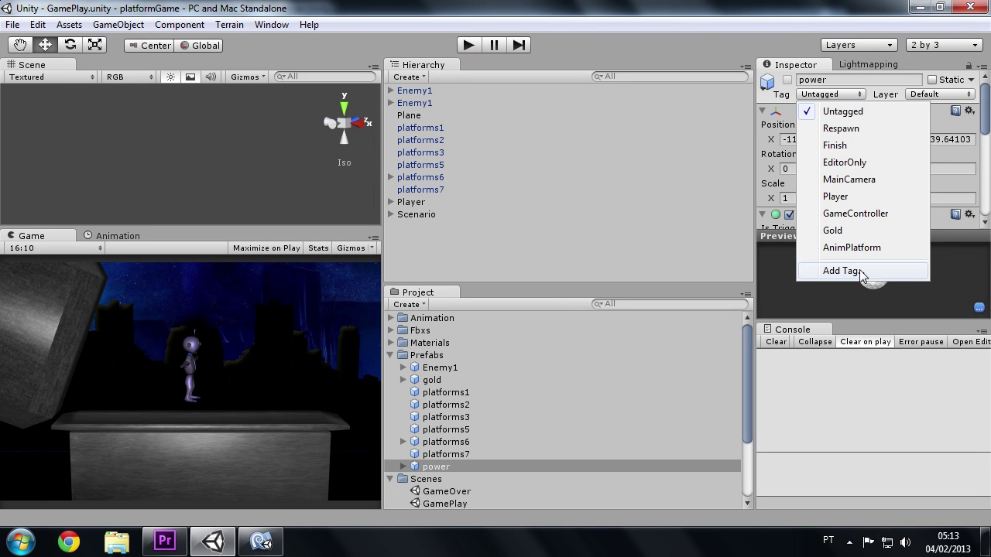
click(861, 270)
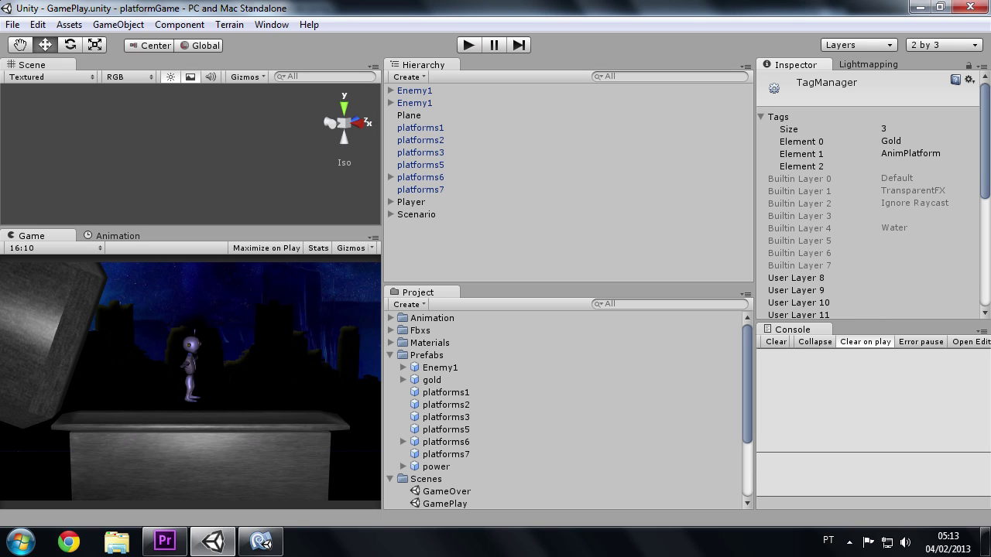
click(922, 165)
text(power)
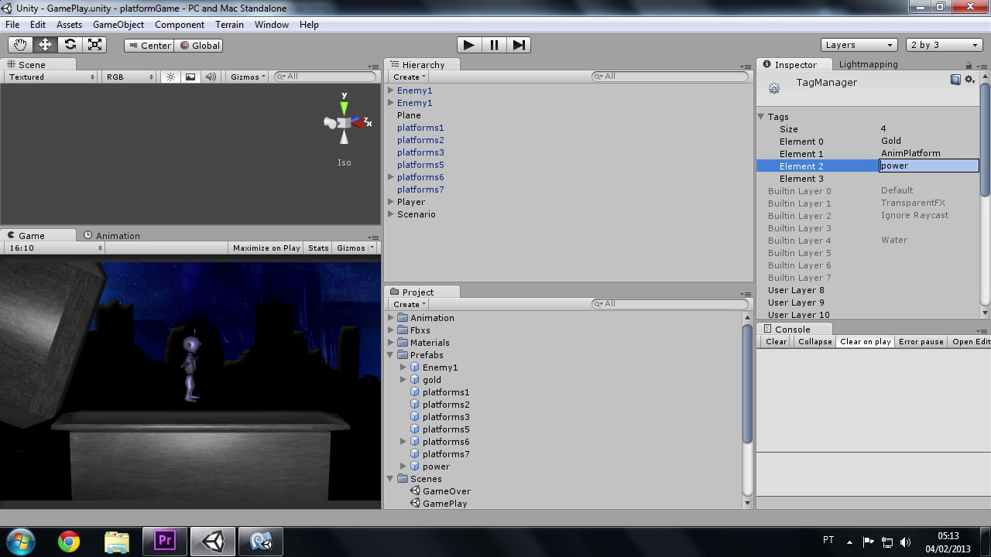
text(P)
key(Return)
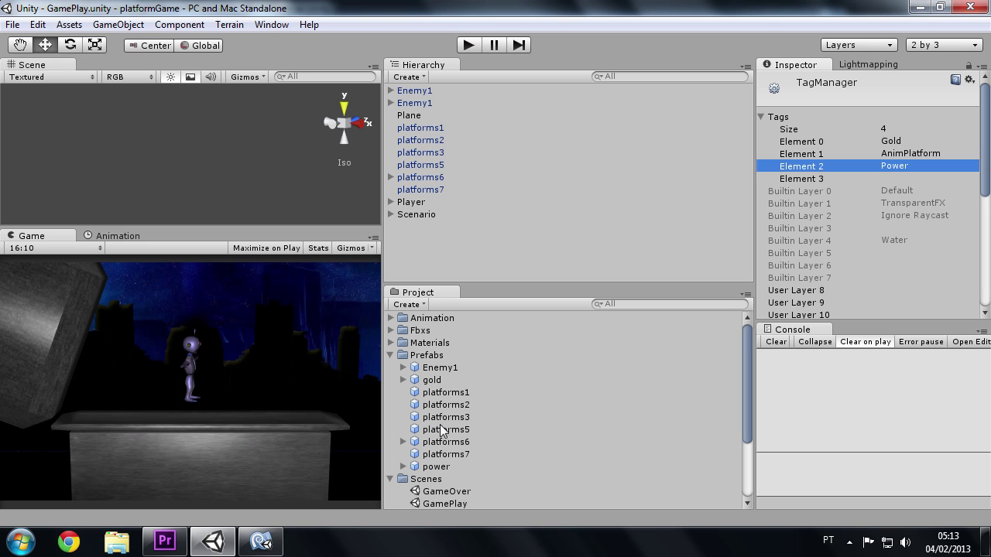
Assign the Power tag to the power prefab.
click(452, 466)
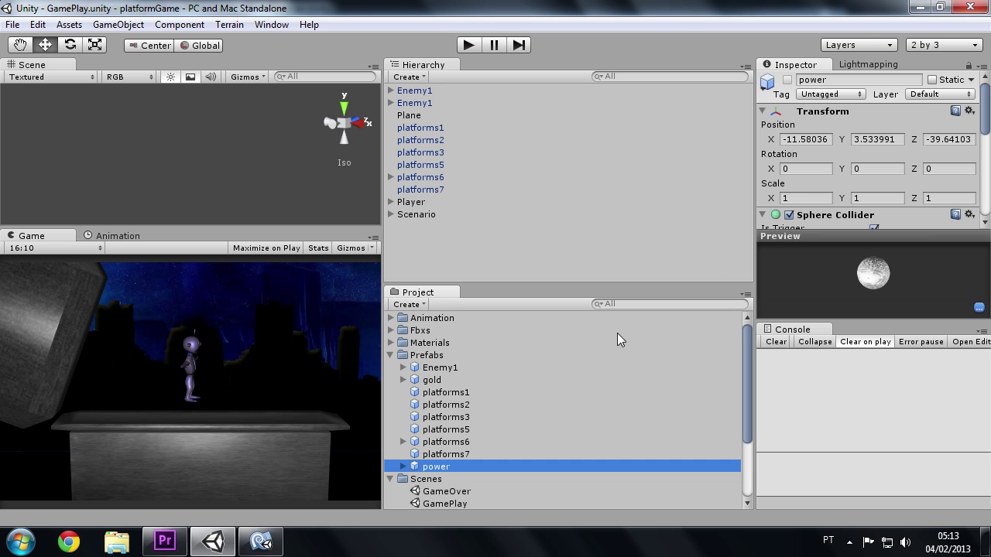
click(820, 94)
click(839, 269)
mouse_move(986, 116)
mouse_down()
mouse_move(985, 208)
mouse_move(987, 112)
mouse_up()
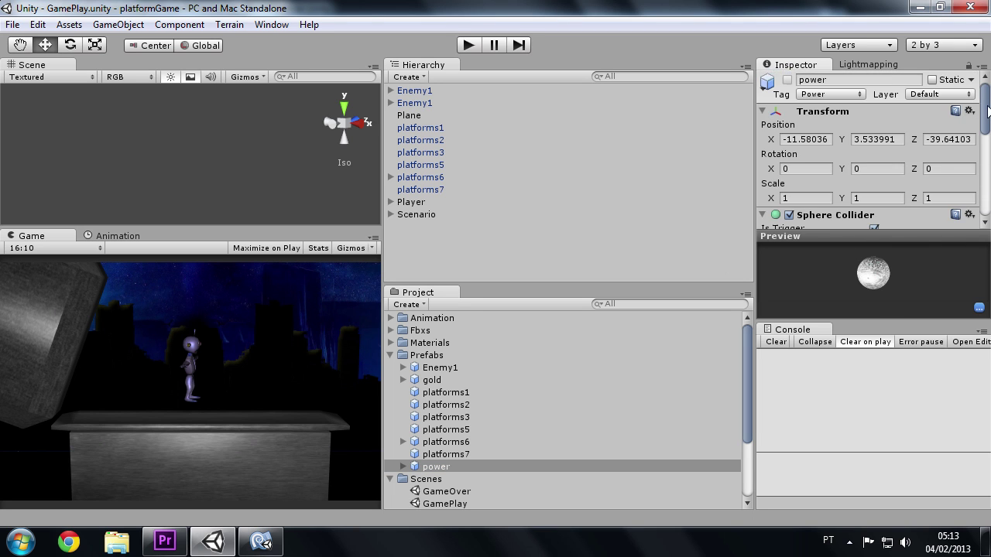
click(261, 541)
click(281, 349)
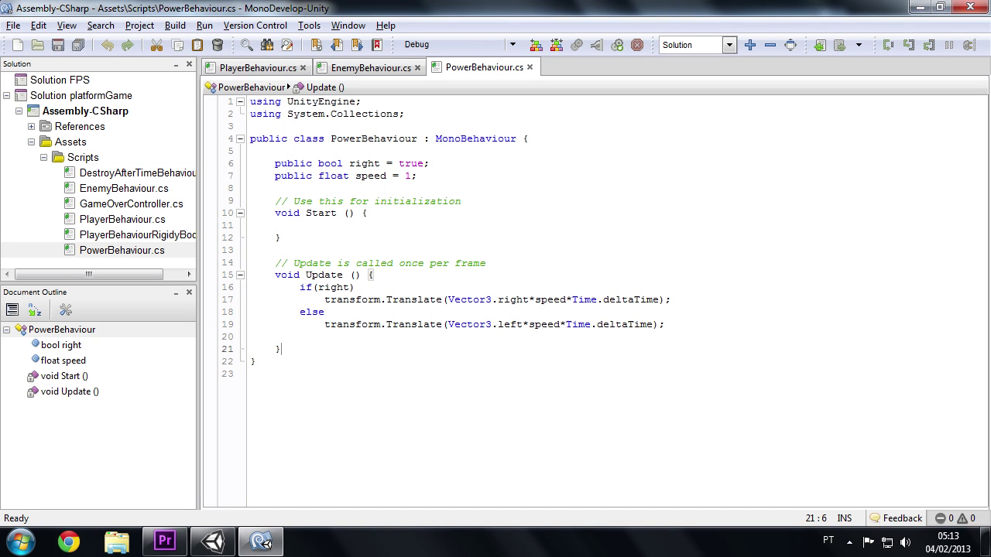
Copy the OnTriggerEnter method from PlayerBehaviour and paste it below Update in EnemyBehaviour.
click(372, 69)
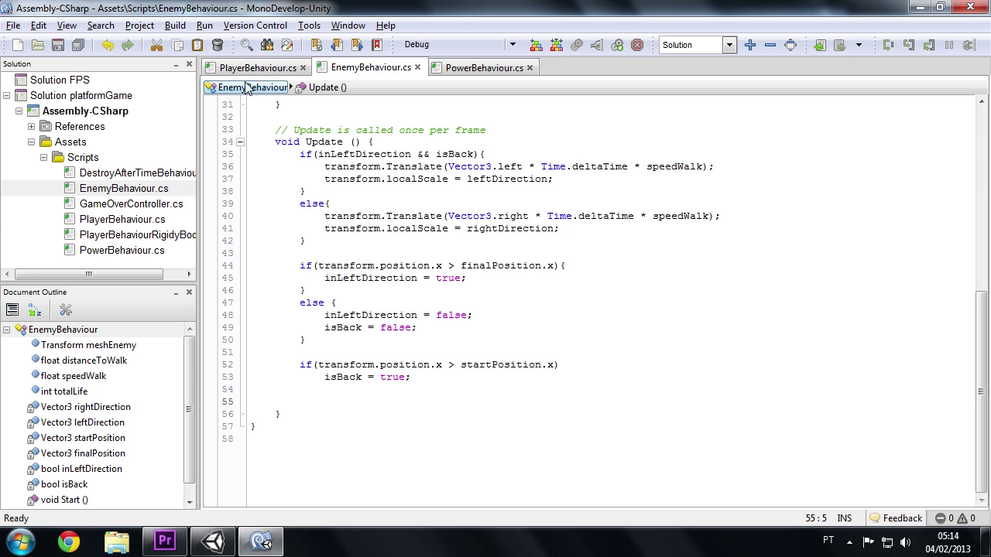
click(258, 67)
scroll(588, 302, down, 10)
scroll(588, 302, down, 12)
scroll(588, 302, down, 6)
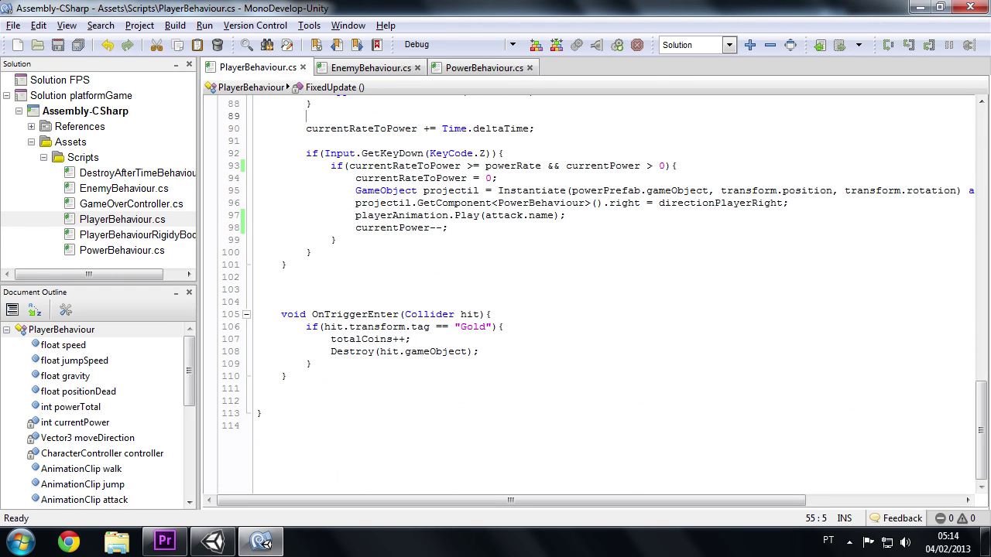
drag(281, 314, 285, 376)
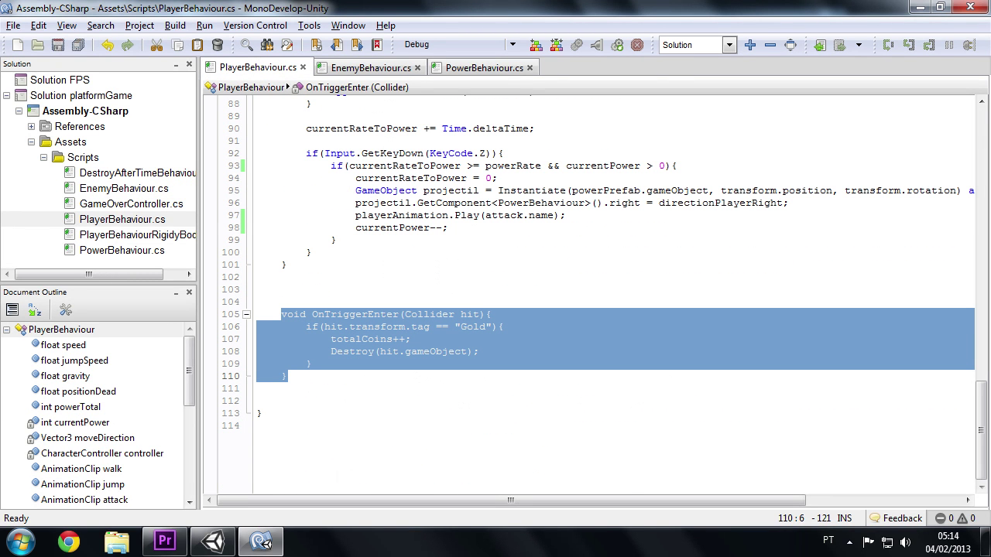
click(370, 65)
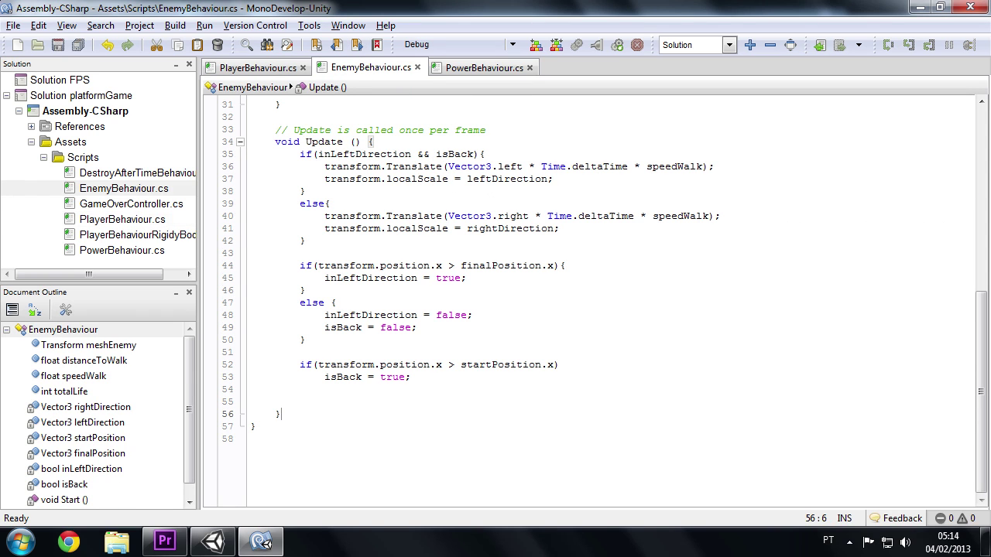
key(Return)
key(Return)
text(void OnTriggerEnter(Collider hit){         if(hit.transform.tag == "Gold"){             totalCoins++;             Destroy(hit.gameObject);         }     })
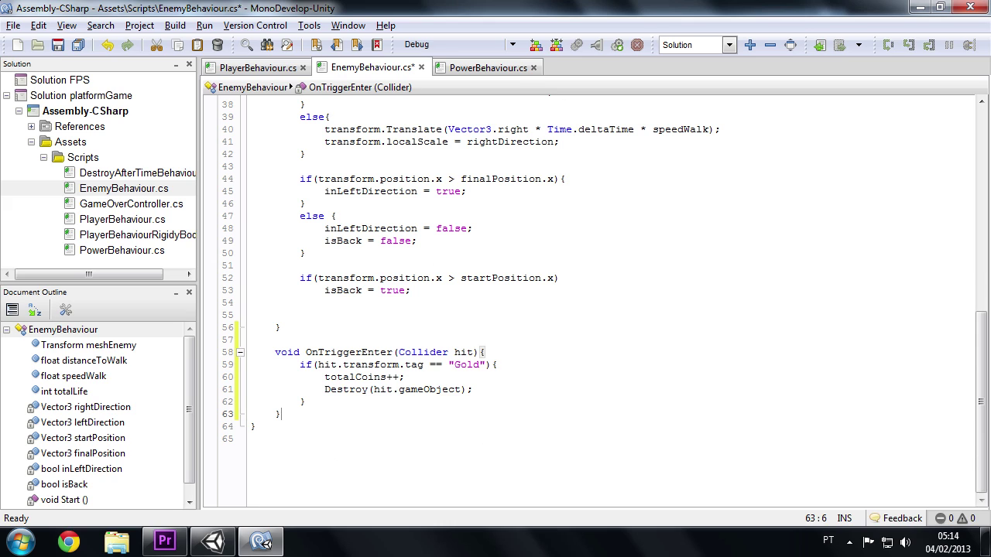
Change the tag check from Gold to Power and save the script.
double_click(467, 364)
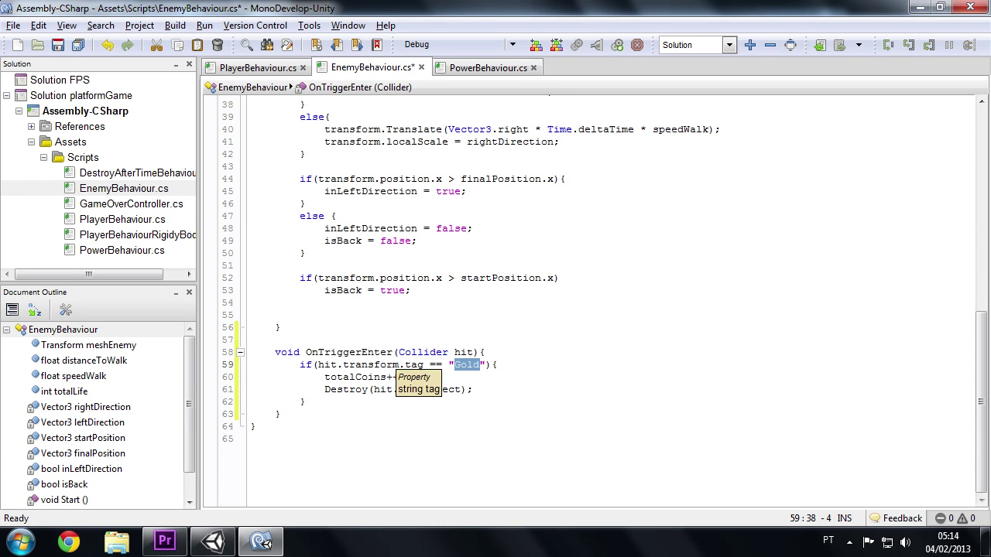
key(BackSpace)
text(P)
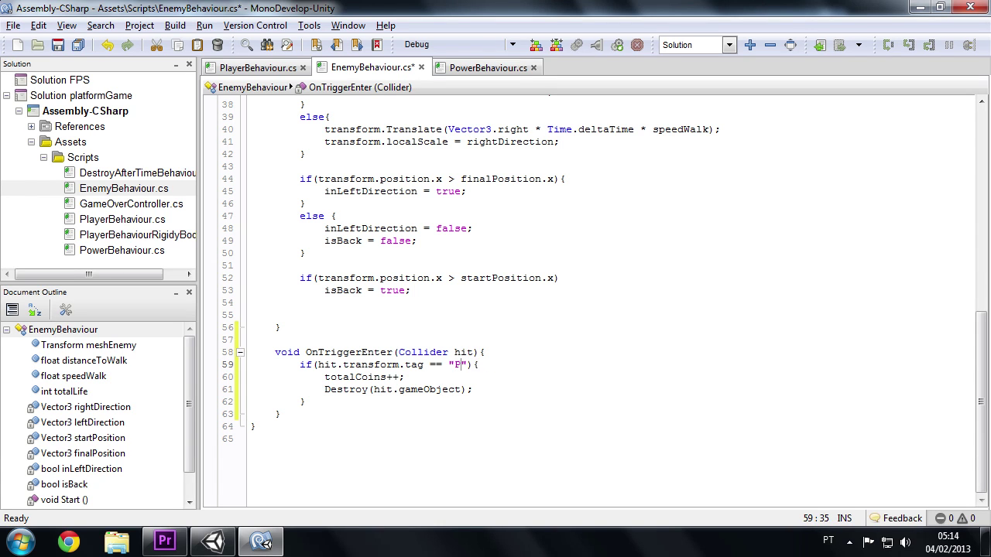
text(ower)
key(ctrl+s)
Replace the coin-counting and destroy lines with totalLife-- and save.
drag(472, 389, 324, 377)
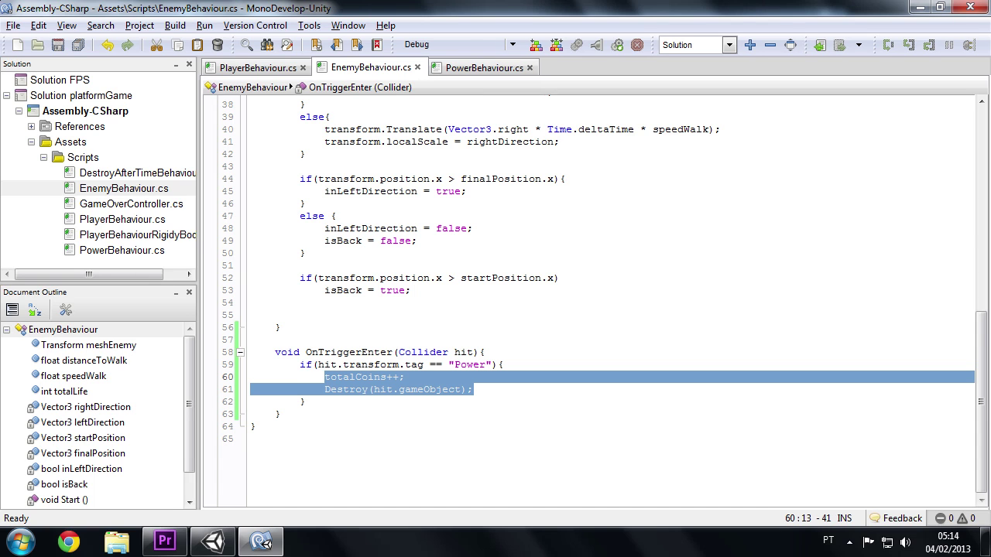
key(BackSpace)
text(tot)
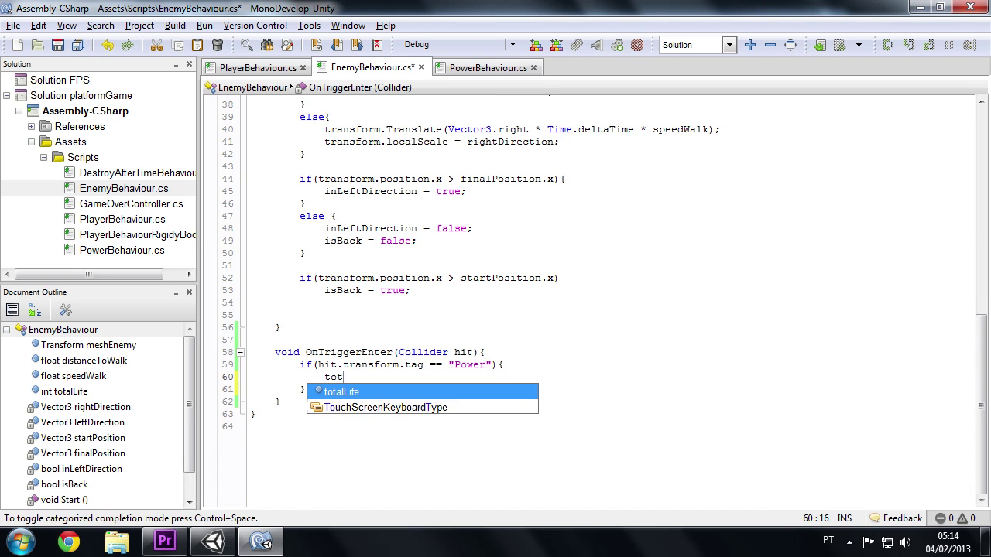
key(Return)
text(--)
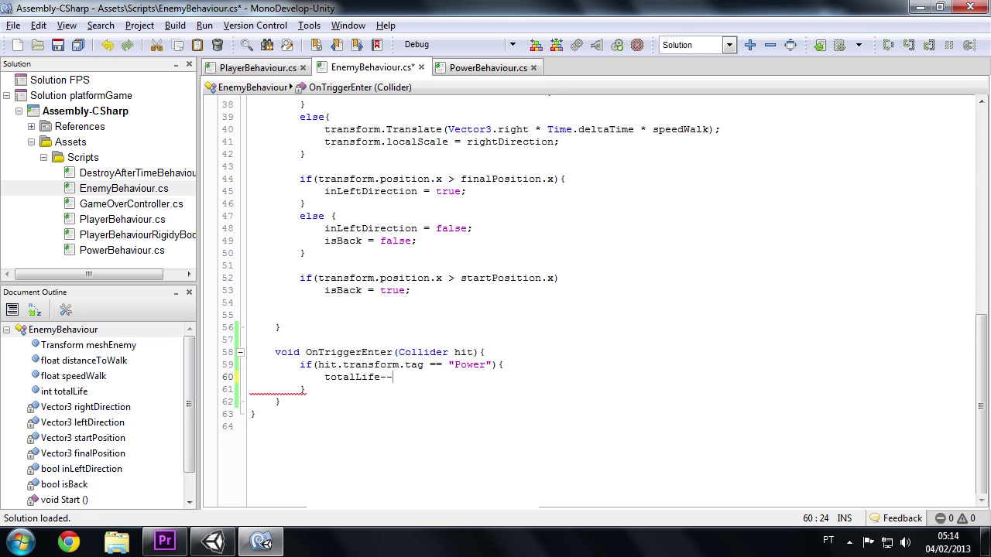
key(ctrl+s)
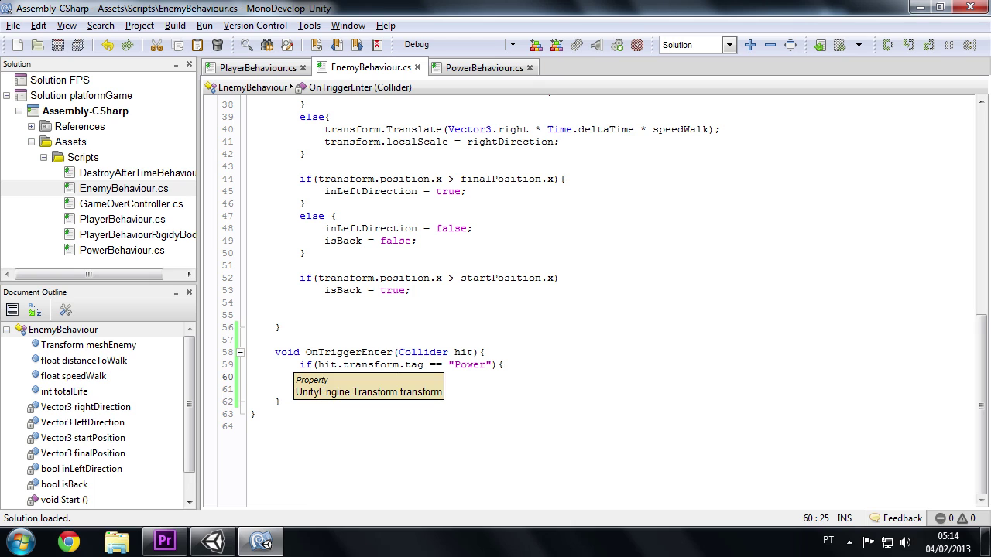
Add if(totalLife < 0){ Destroy(gameObject); } after totalLife-- and save.
key(Return)
text(if()
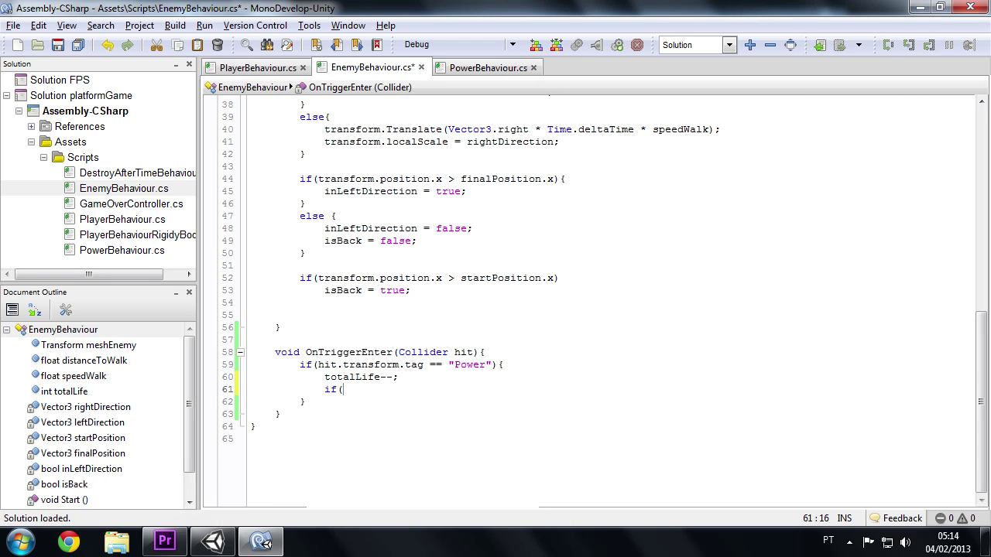
text(to)
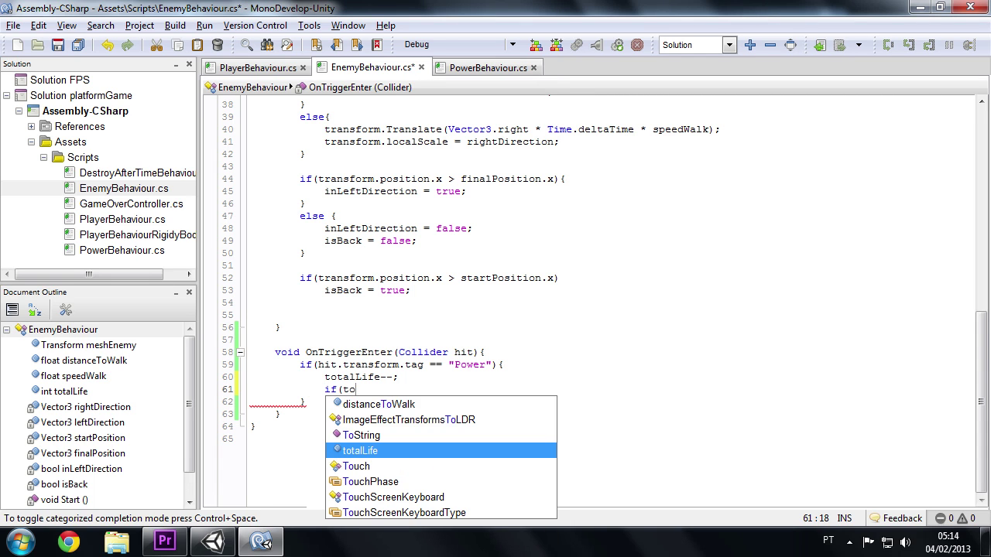
key(Return)
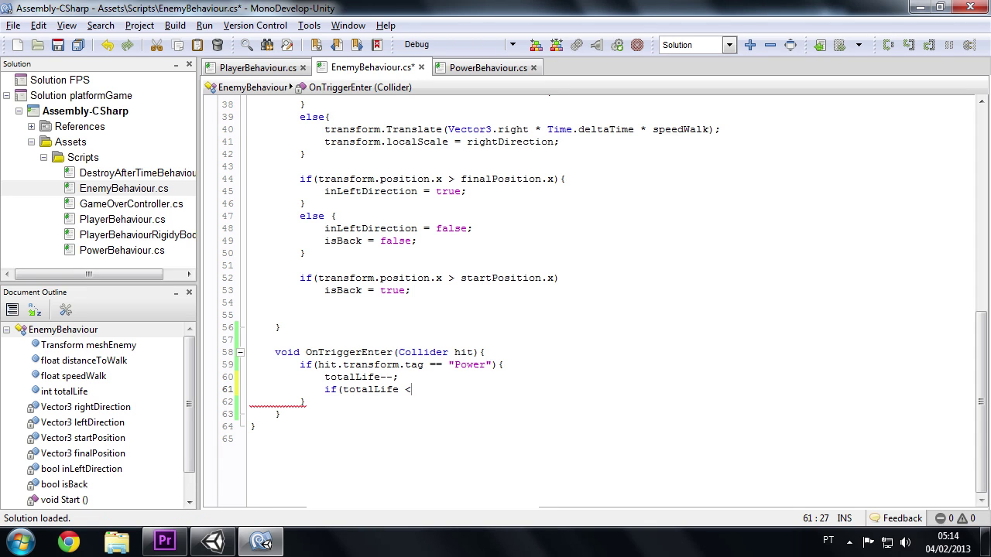
text(){)
key(Return)
text(})
key(Return)
text(de)
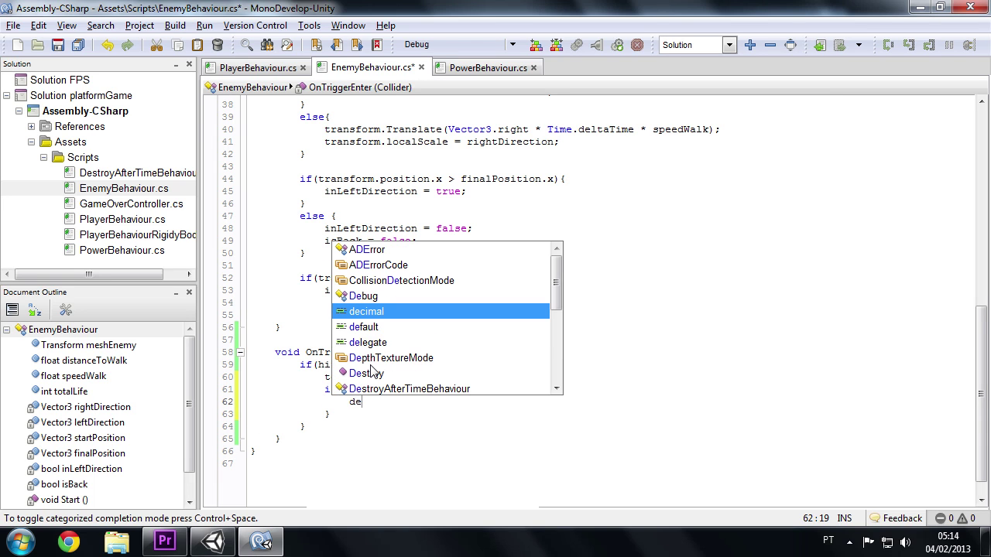
text(s)
key(Return)
text((gam)
key(Return)
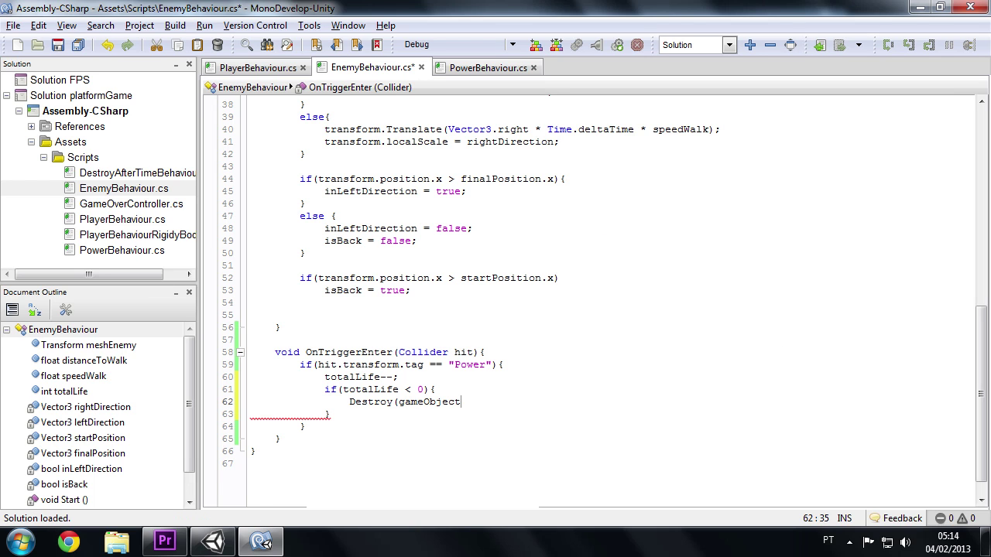
text();)
key(ctrl+s)
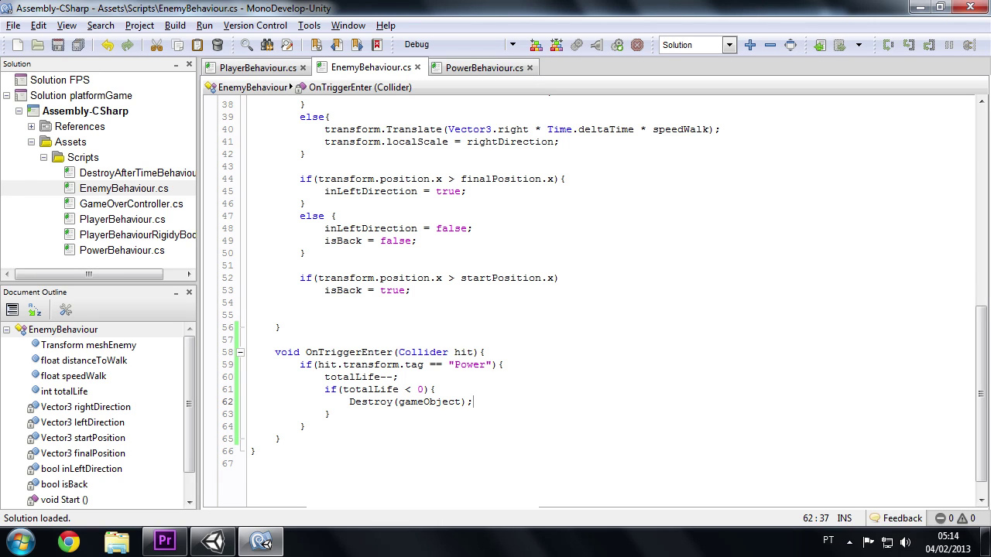
Add Destroy(hit.gameObject); after the if block and save the script.
click(330, 414)
key(Return)
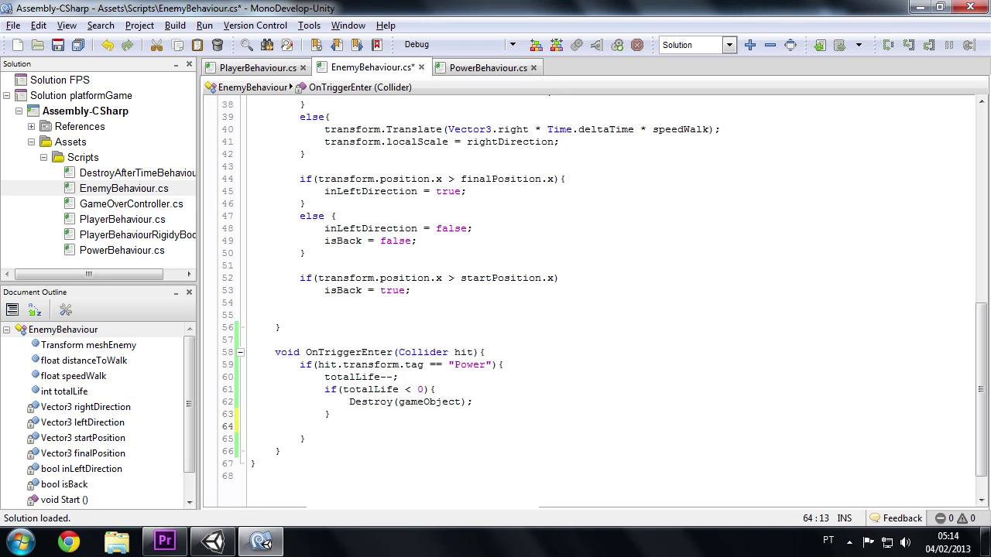
text(hit)
key(BackSpace)
key(BackSpace)
key(BackSpace)
text(de)
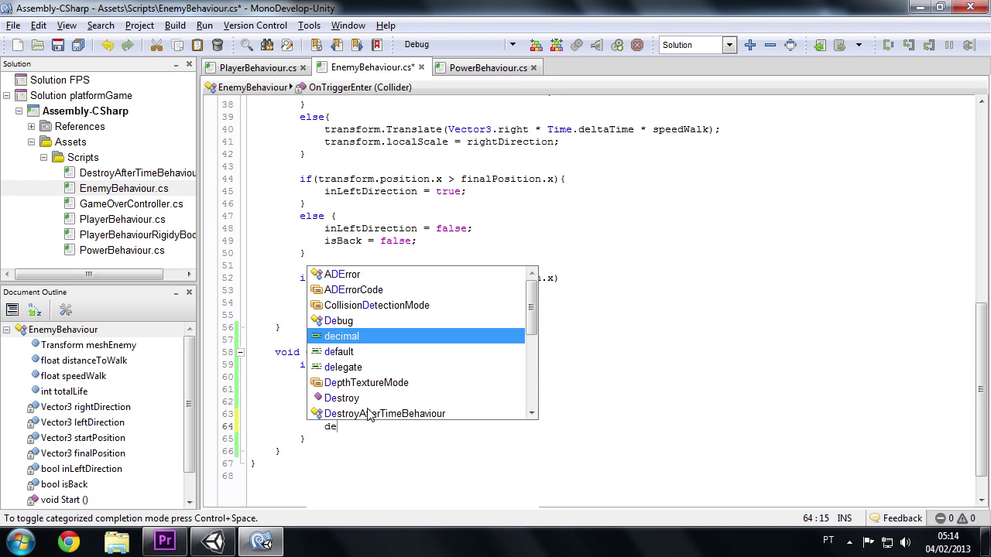
key(Down)
key(Down)
key(Down)
key(Down)
key(Return)
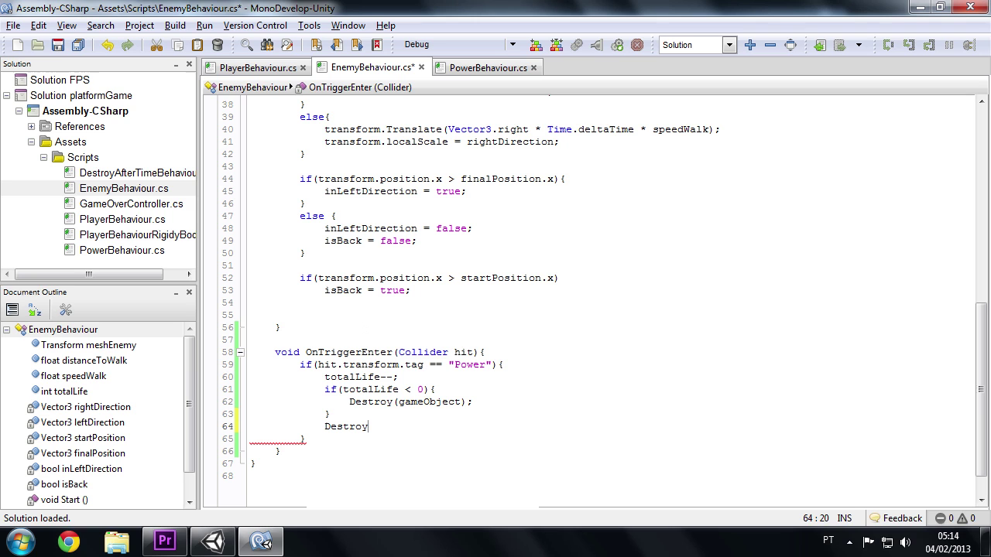
text((hit.ga)
key(Return)
key(ctrl+s)
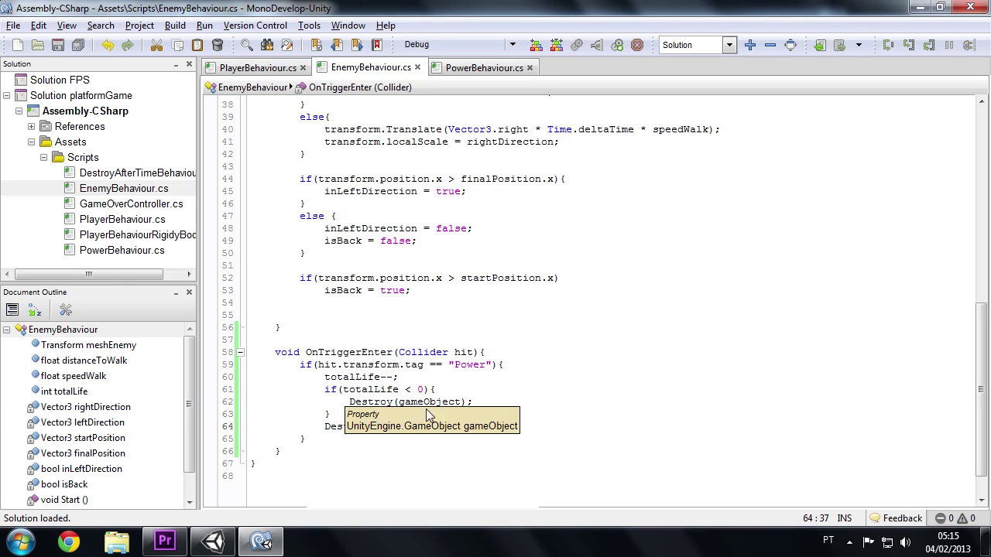
click(213, 544)
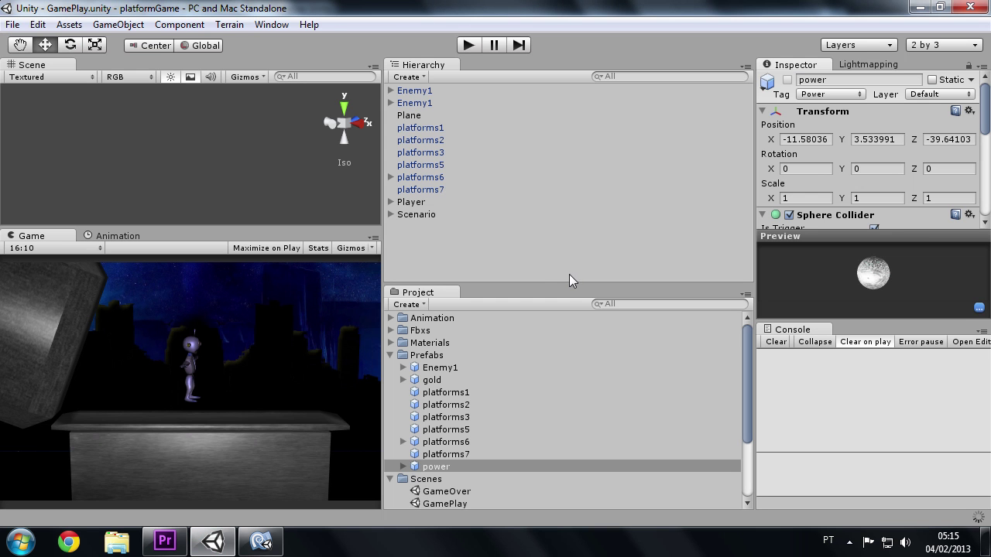
Play-test by walking right, shooting a power ball at the enemy and jumping, then stop.
click(472, 47)
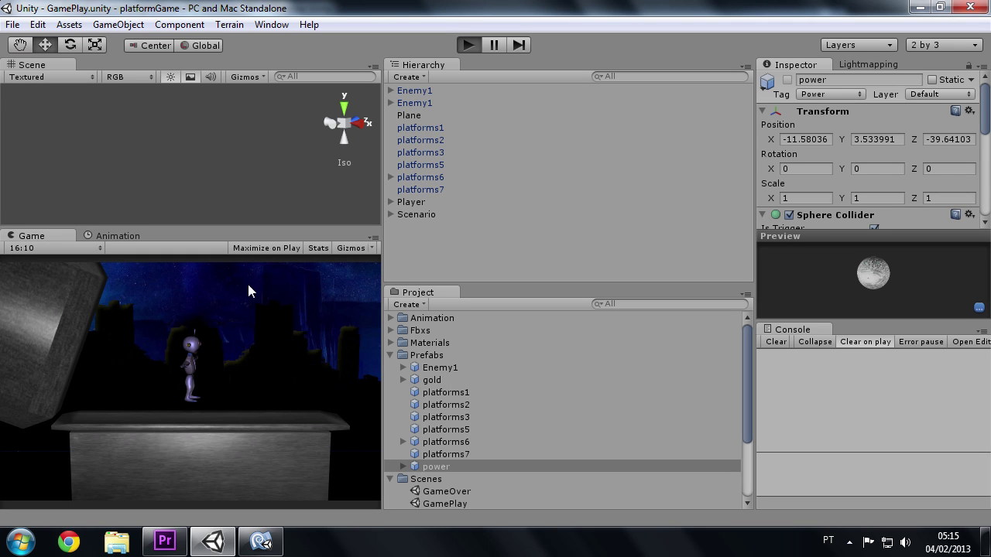
key(Right)
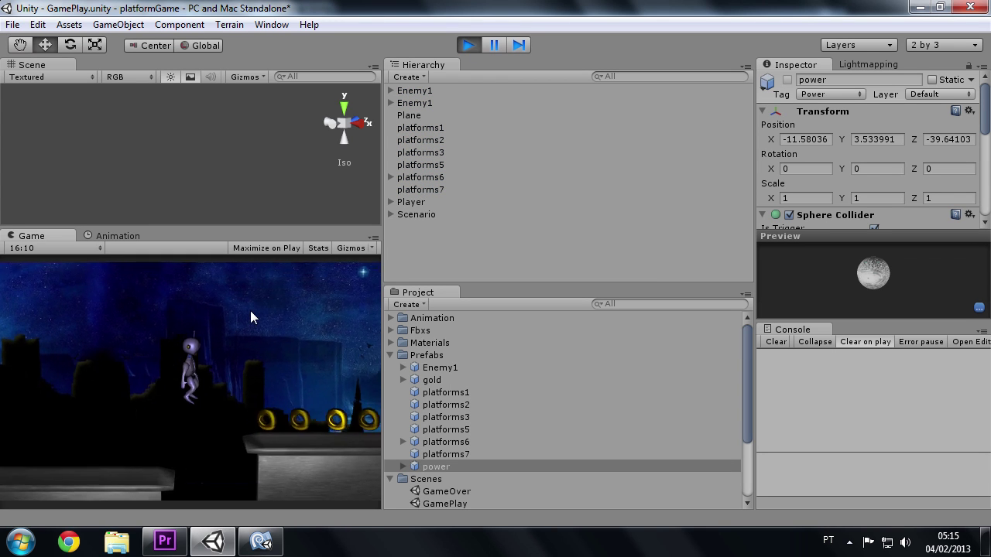
key(Right)
key(Right)
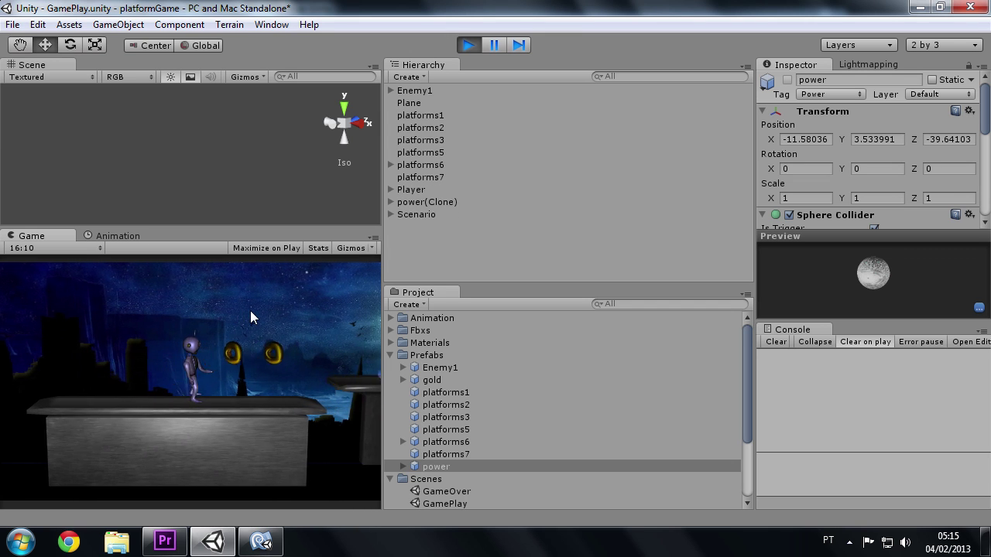
key(Right)
click(250, 310)
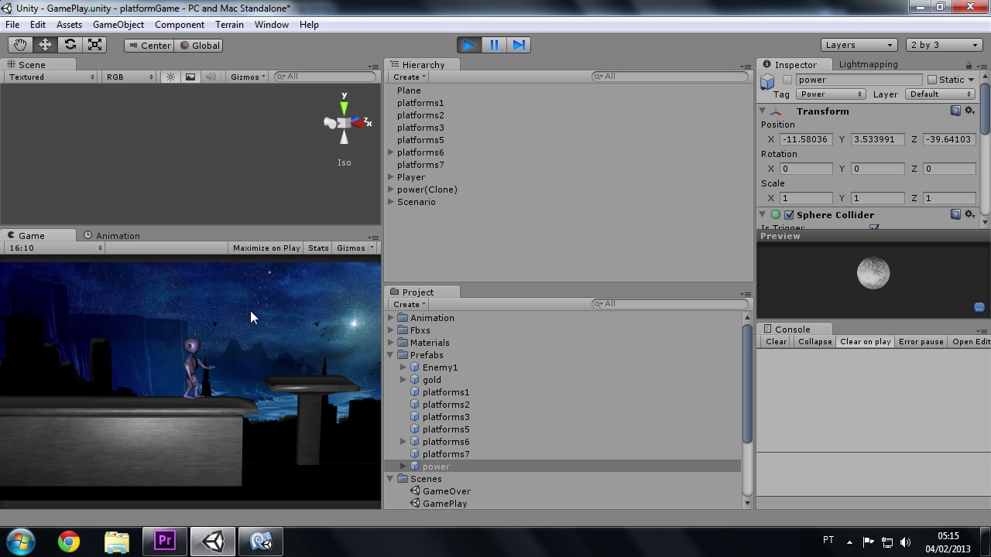
key(space)
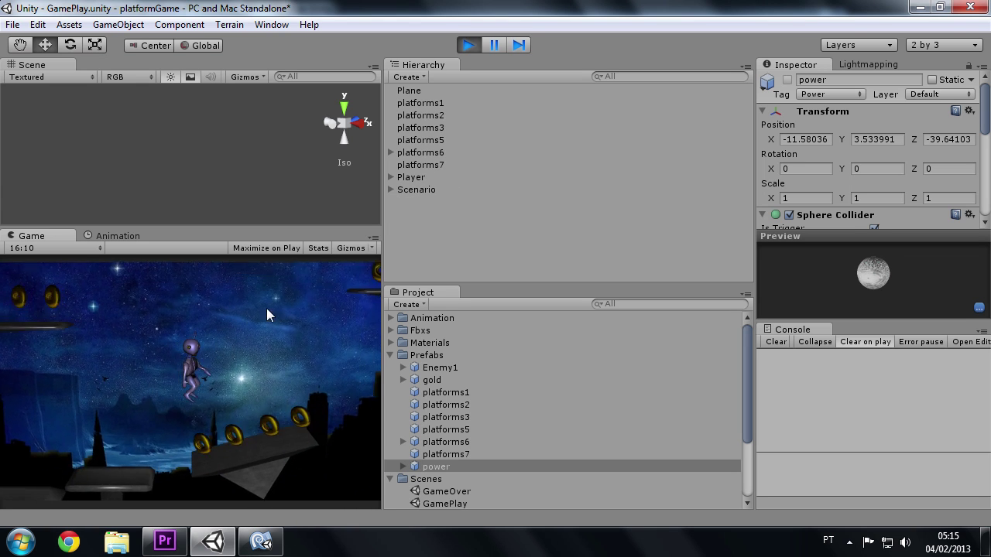
click(469, 45)
Change EnemyBehaviour's destroy condition from totalLife < 0 to totalLife <= 0.
click(261, 541)
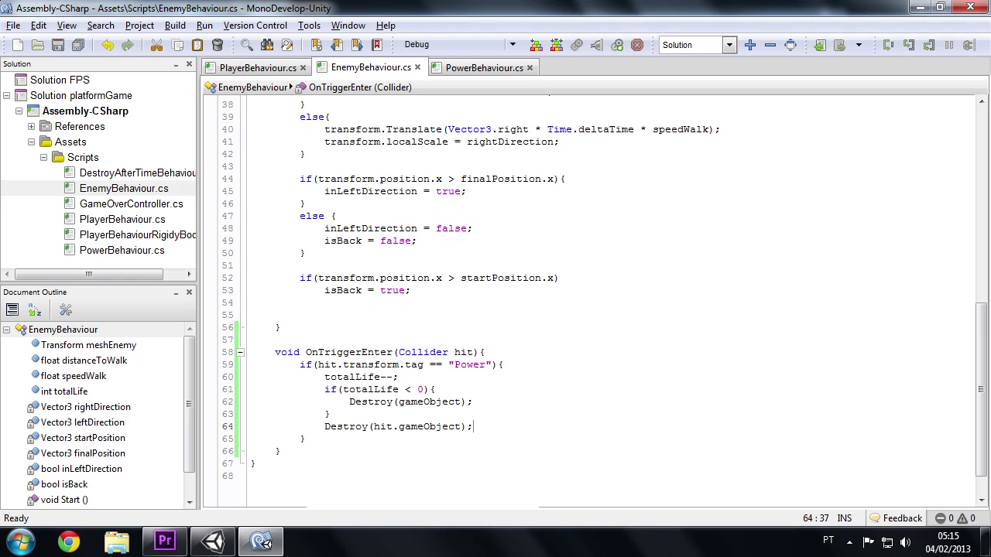
double_click(408, 389)
click(412, 390)
text(=)
click(226, 534)
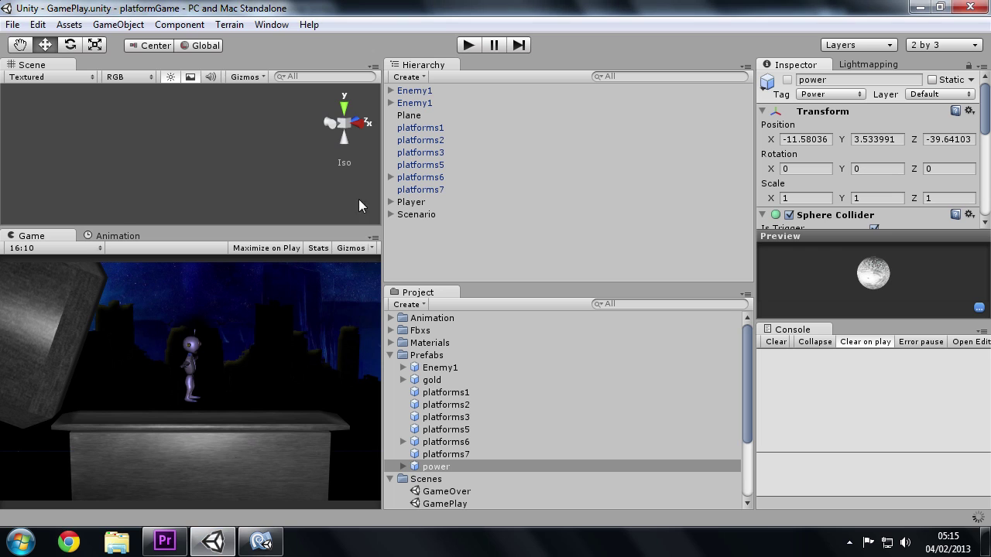
Run another test-play, then inspect the Player's Player Behaviour component and return to EnemyBehaviour.
click(467, 45)
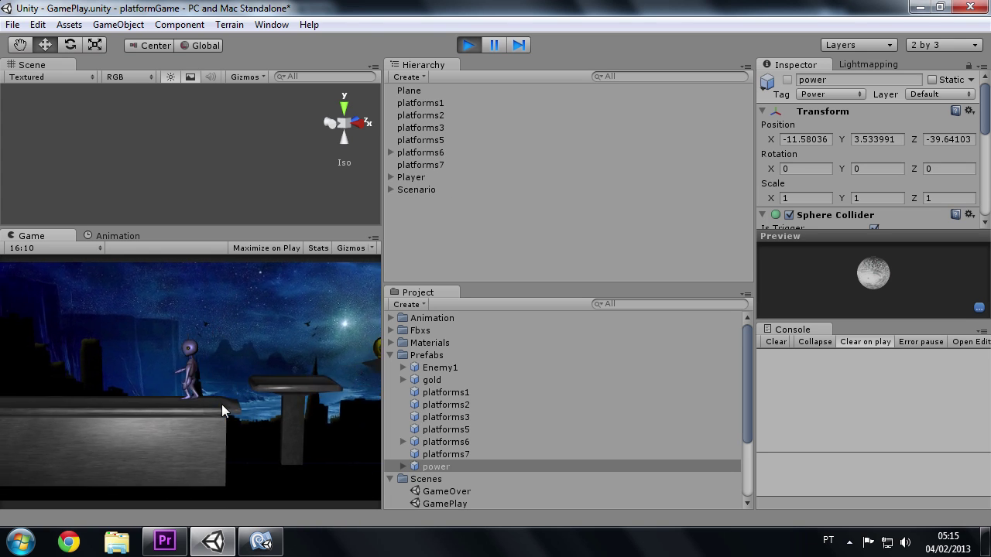
click(471, 48)
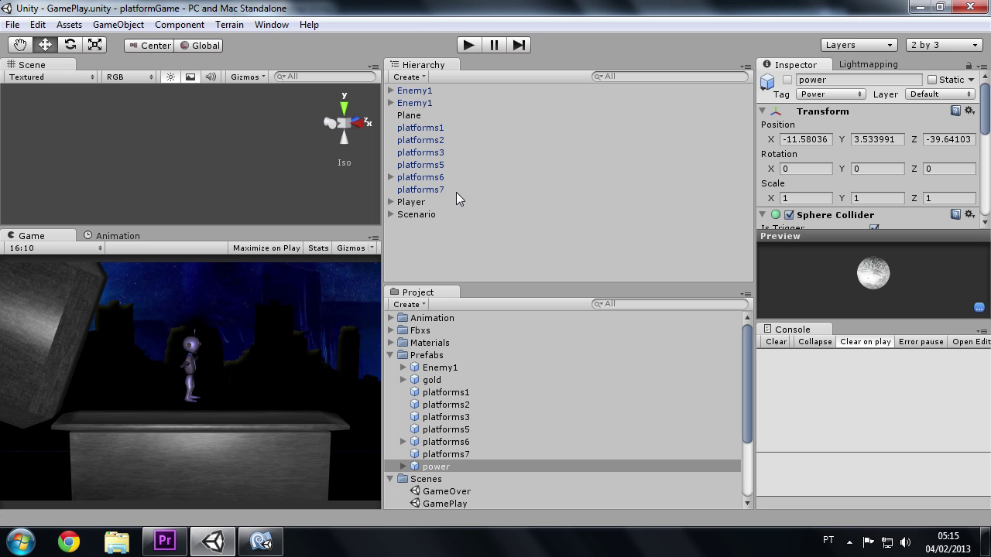
click(437, 202)
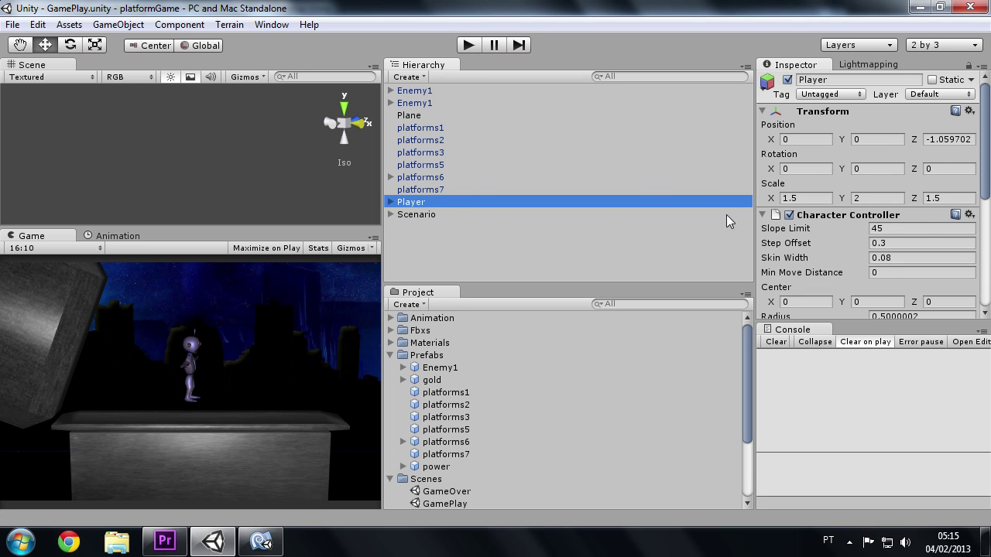
scroll(983, 246, down, 5)
scroll(974, 242, down, 2)
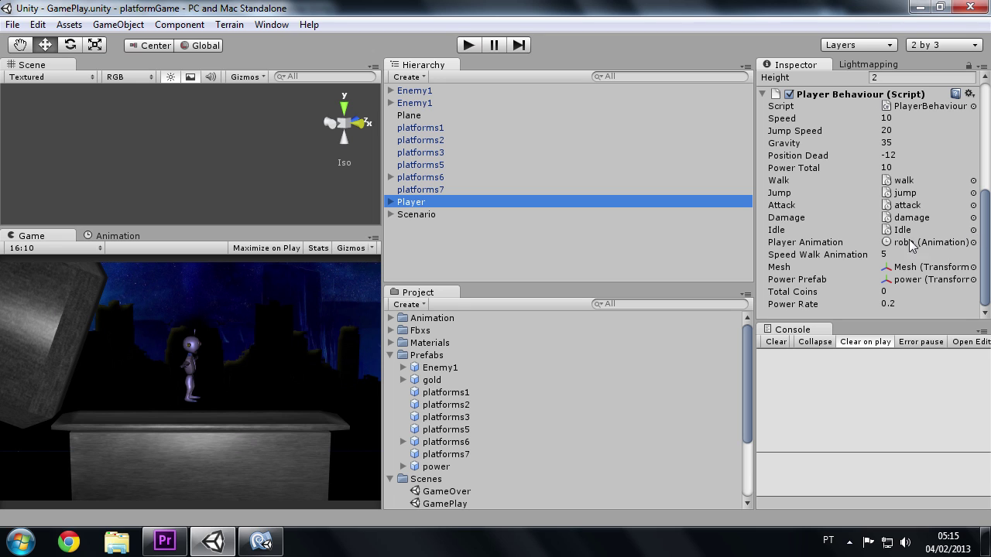
mouse_move(989, 255)
mouse_down()
mouse_move(990, 273)
mouse_move(988, 133)
mouse_up()
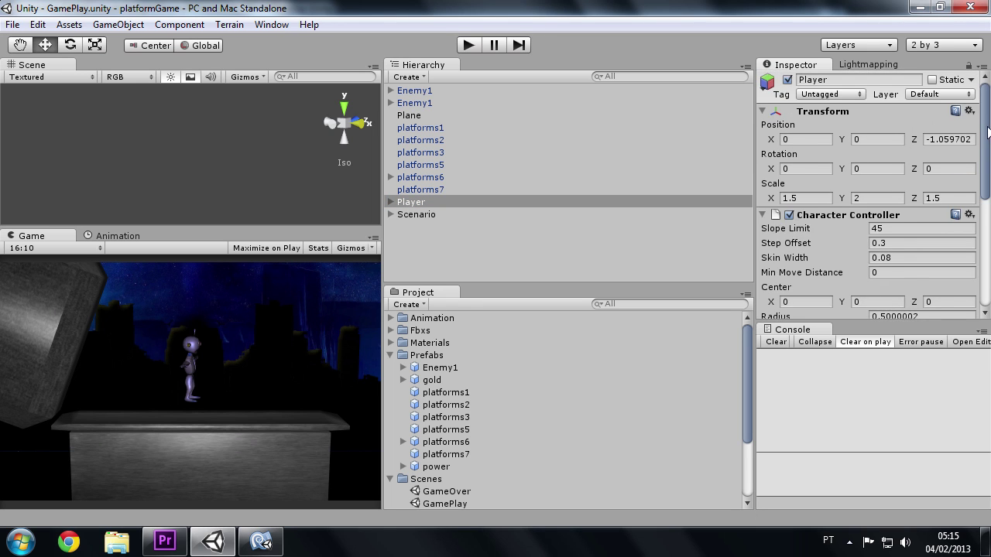
click(261, 541)
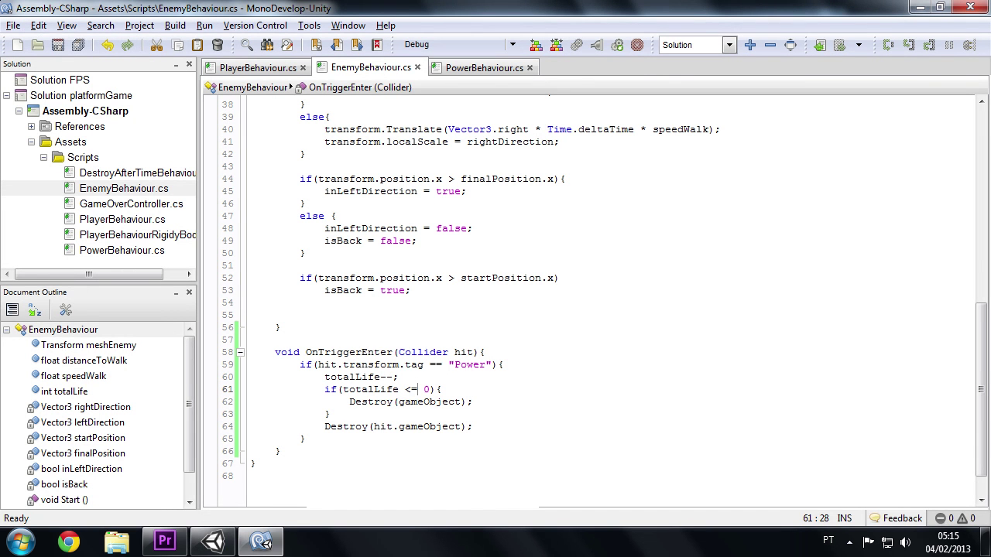
View the PowerBehaviour.cs script, then return to Unity and open the Help menu.
click(486, 68)
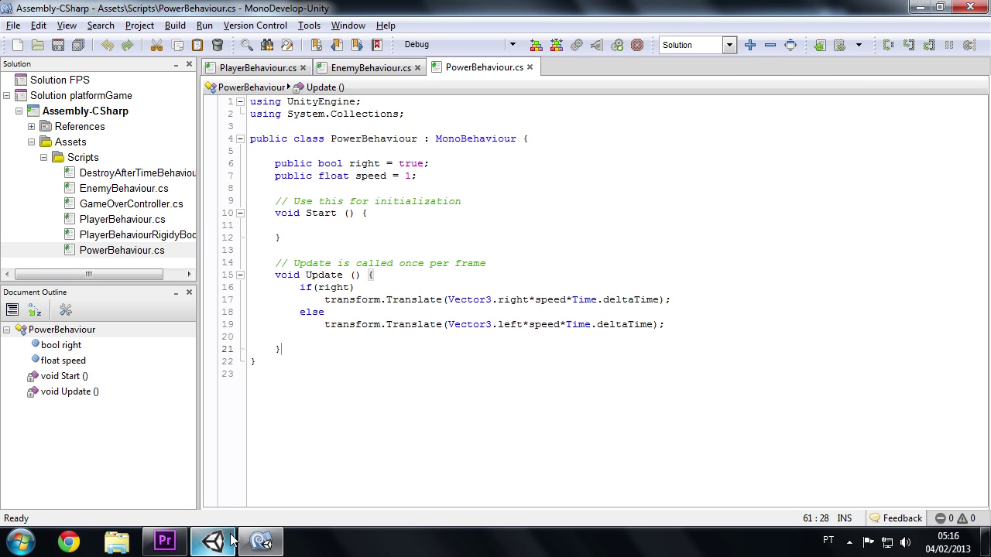
click(206, 539)
click(307, 28)
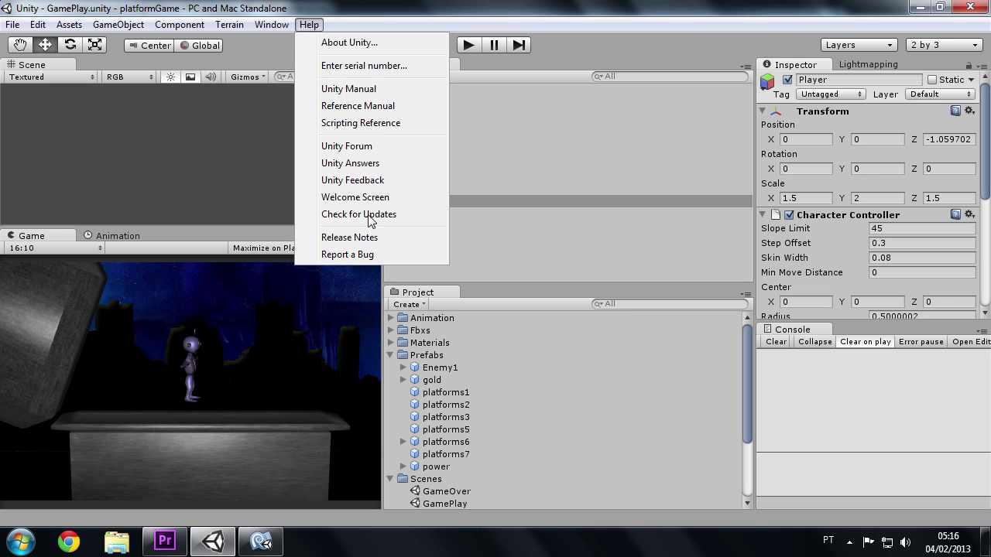
Search the Scripting Reference for becamevisible and view Renderer.OnBecameVisible in C#.
click(379, 126)
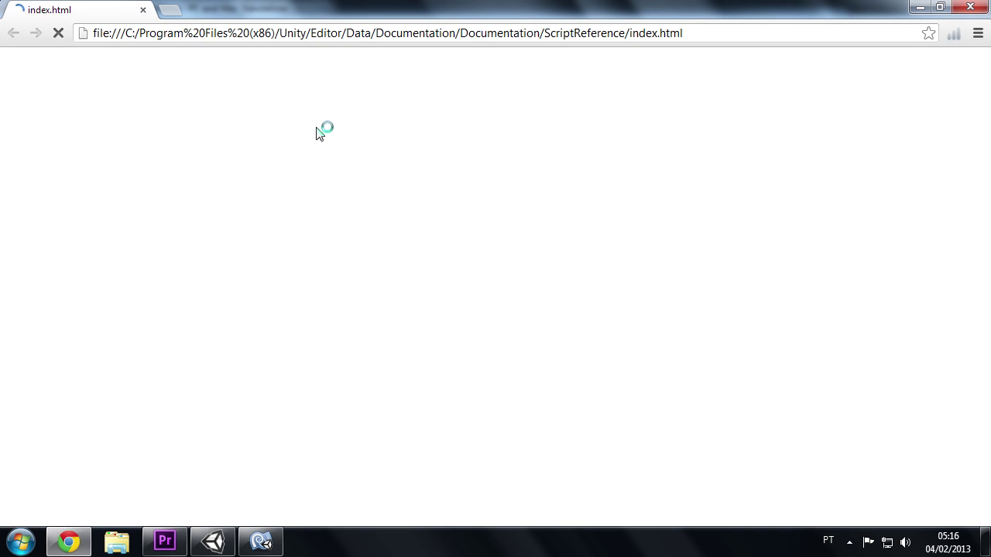
click(38, 155)
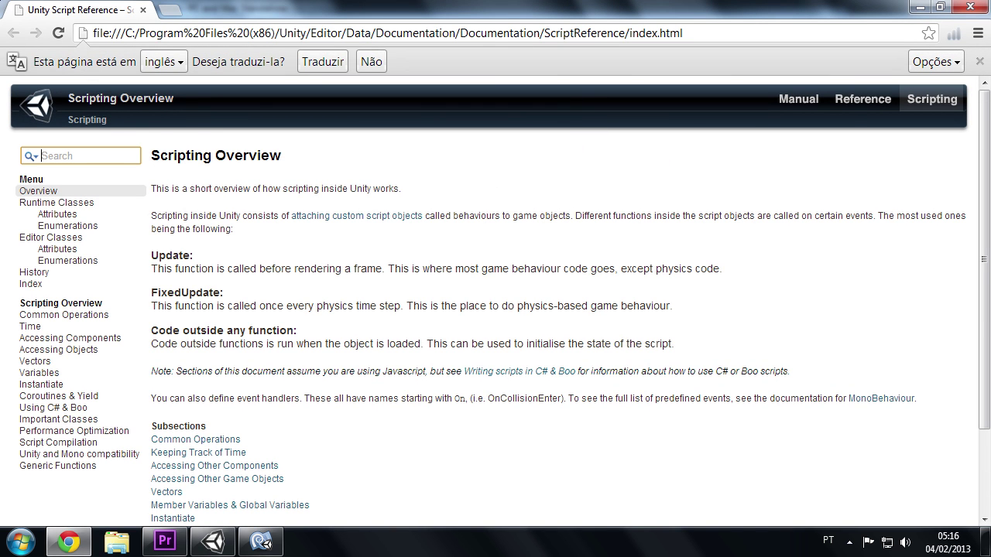
text(became )
text(visible)
key(Return)
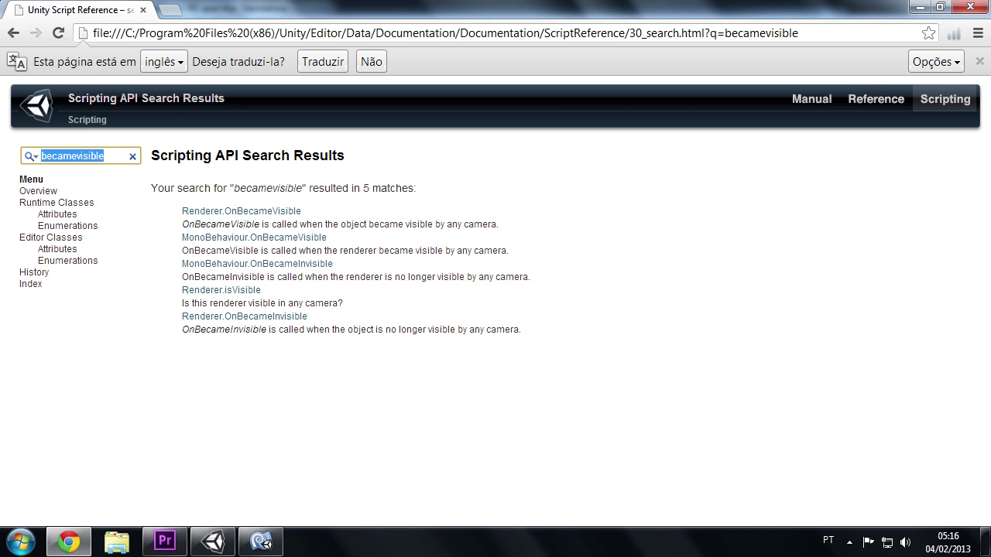
click(256, 211)
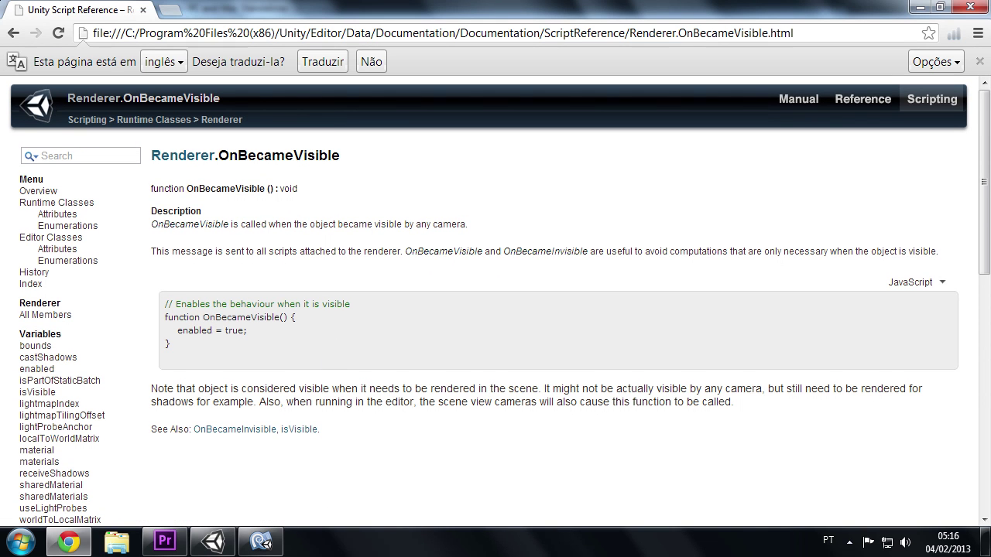
click(942, 283)
click(927, 314)
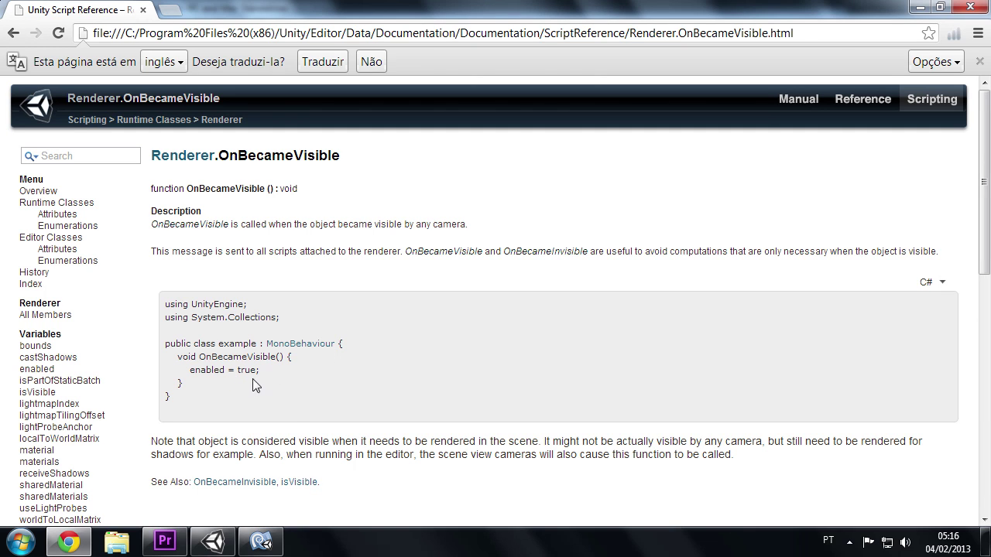
Open the OnBecameInvisible page, show its C# example and copy the method code.
click(236, 482)
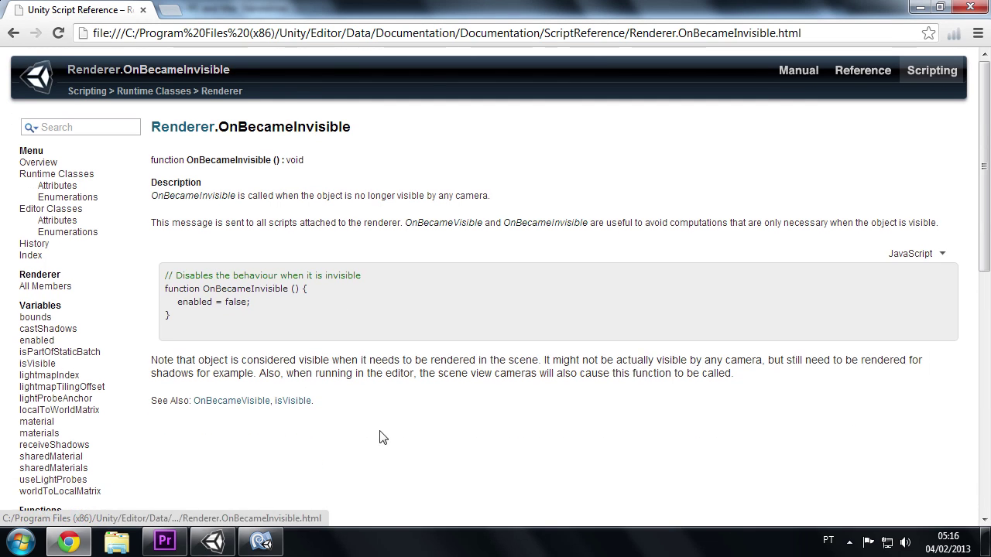
click(942, 284)
click(928, 313)
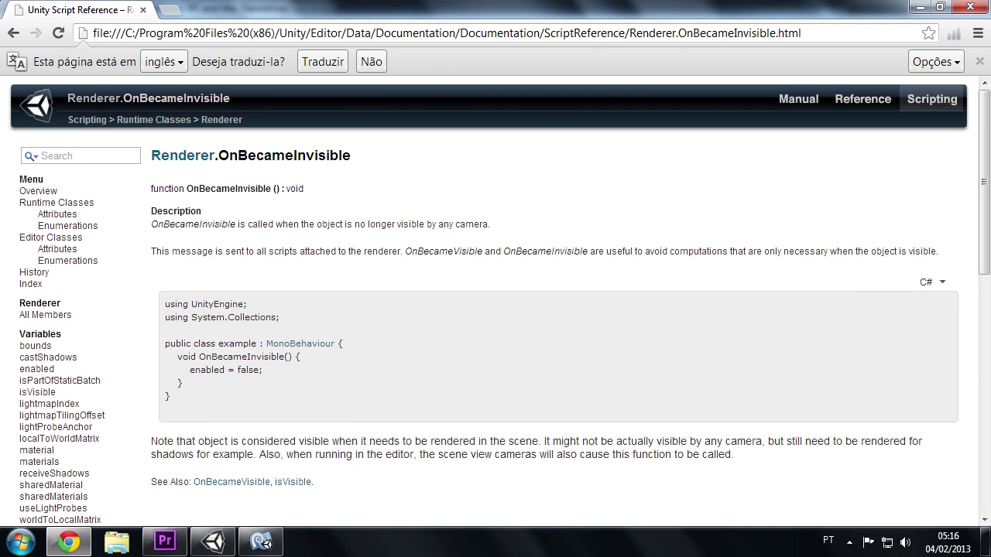
drag(192, 387, 176, 356)
key(ctrl+c)
click(261, 542)
click(261, 542)
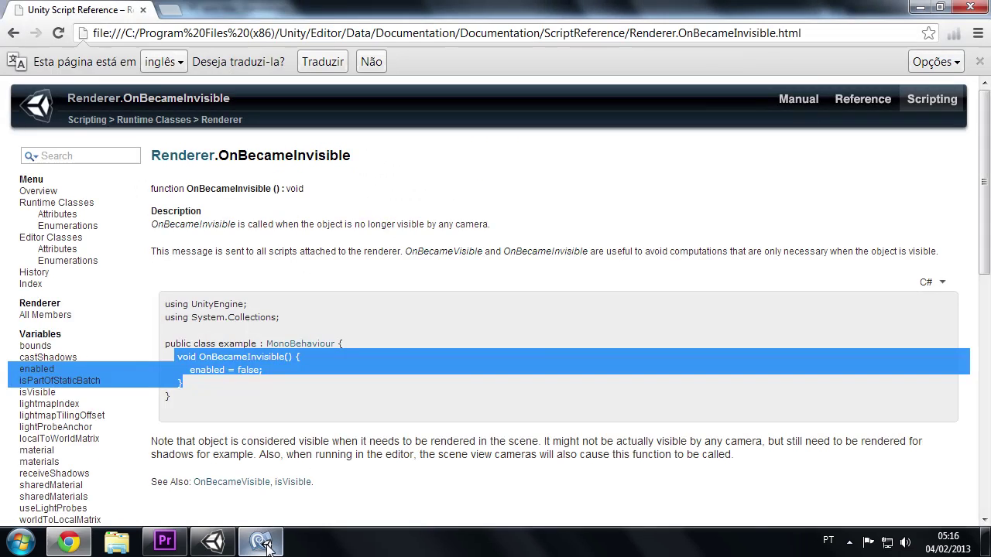
click(261, 542)
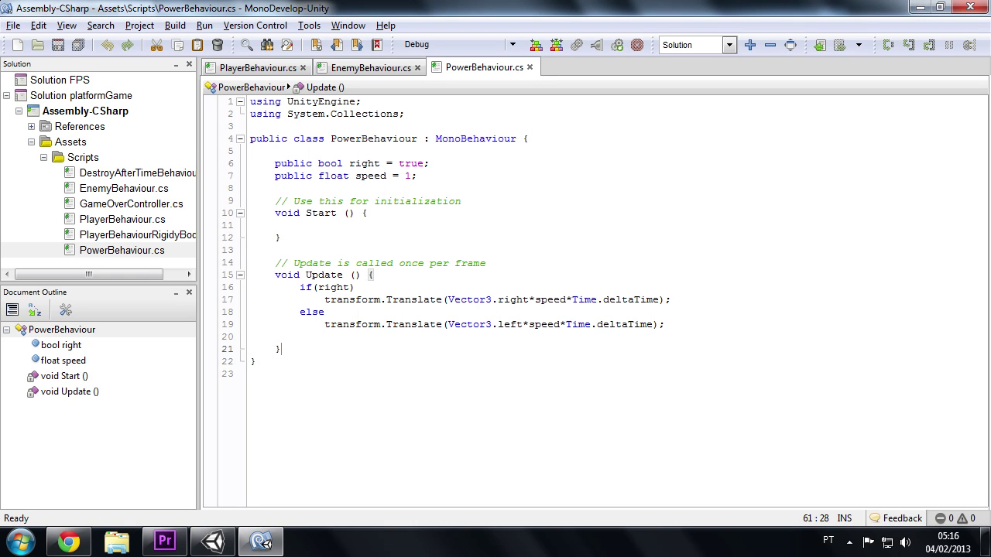
Paste OnBecameInvisible below Update with body Destroy(gameObject); and save PowerBehaviour.cs.
key(Return)
key(Return)
key(ctrl+v)
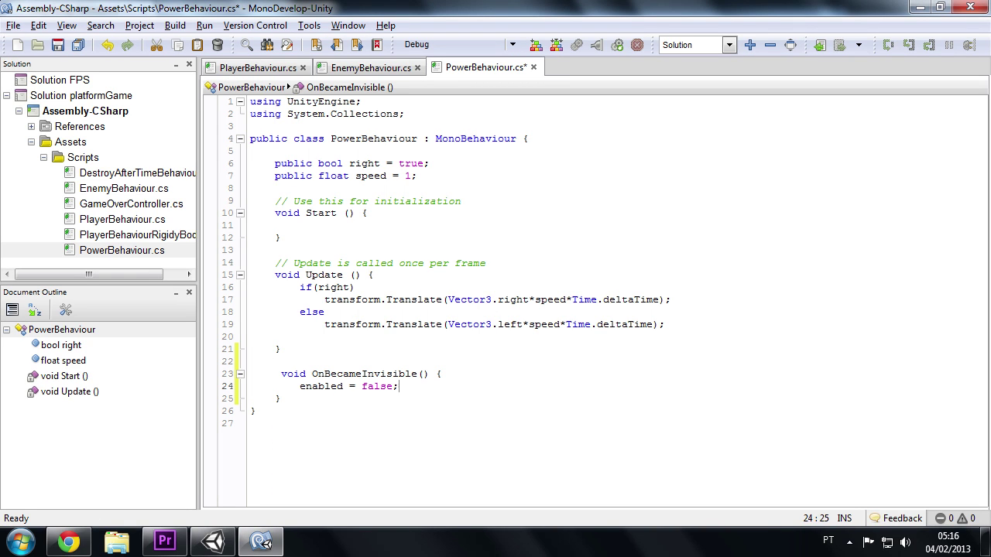
key(shift+Home)
text(Destroy)
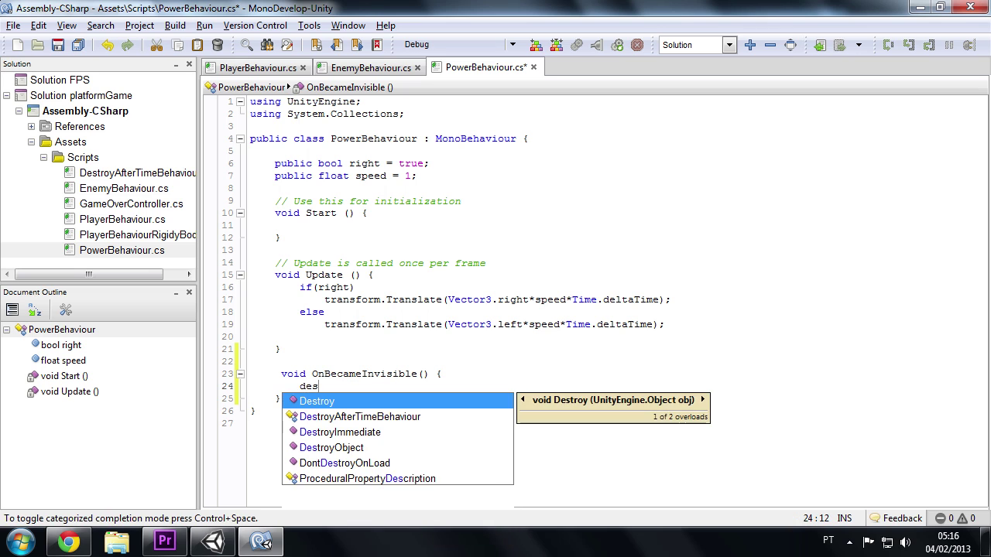
key(Escape)
text((gam)
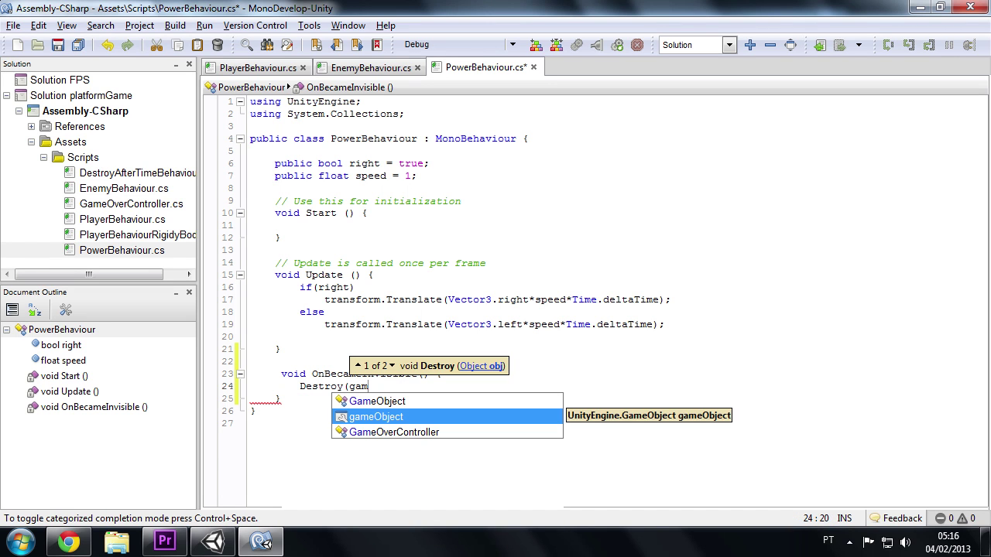
key(Return)
key(ctrl+s)
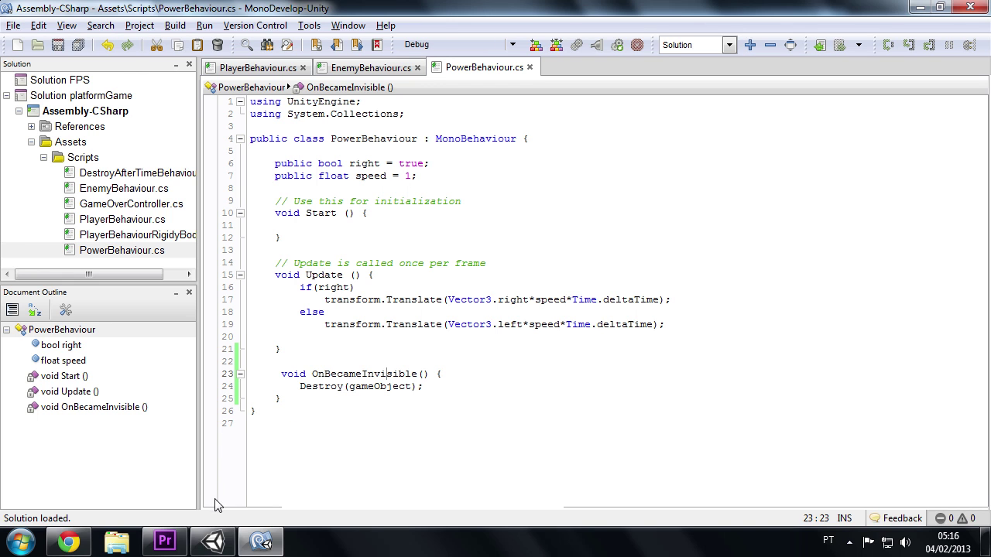
click(213, 541)
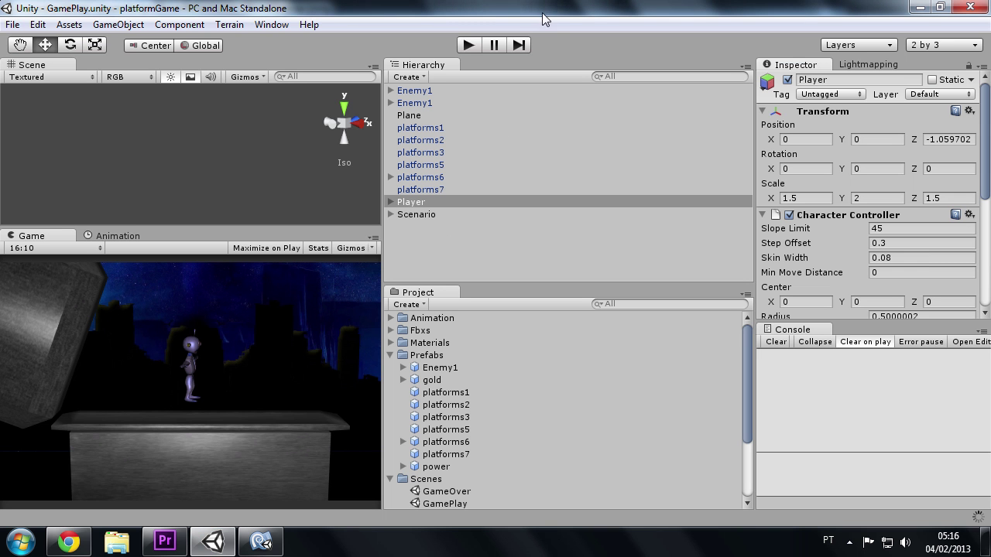
Play-test firing several power shots while running right to confirm they vanish off-screen.
click(466, 46)
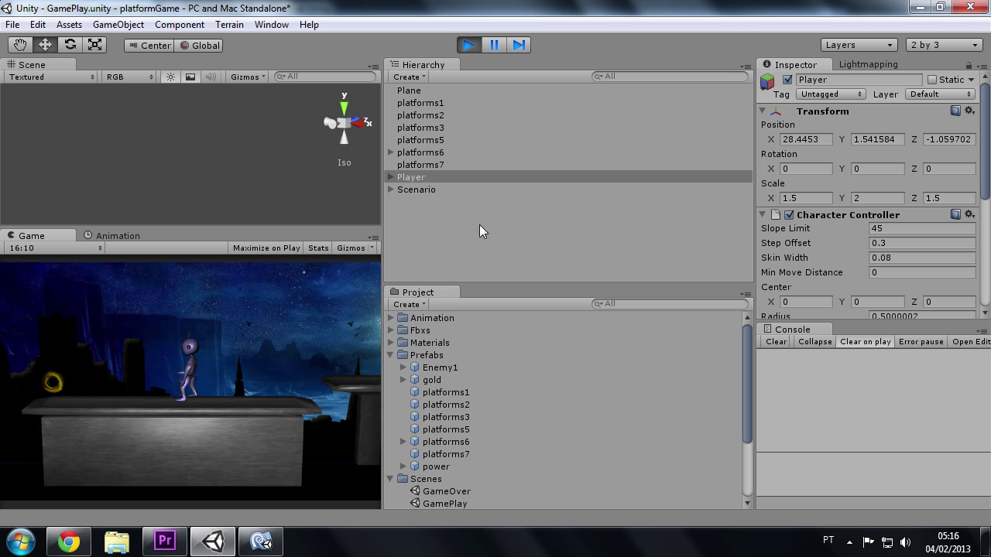
click(469, 45)
click(469, 46)
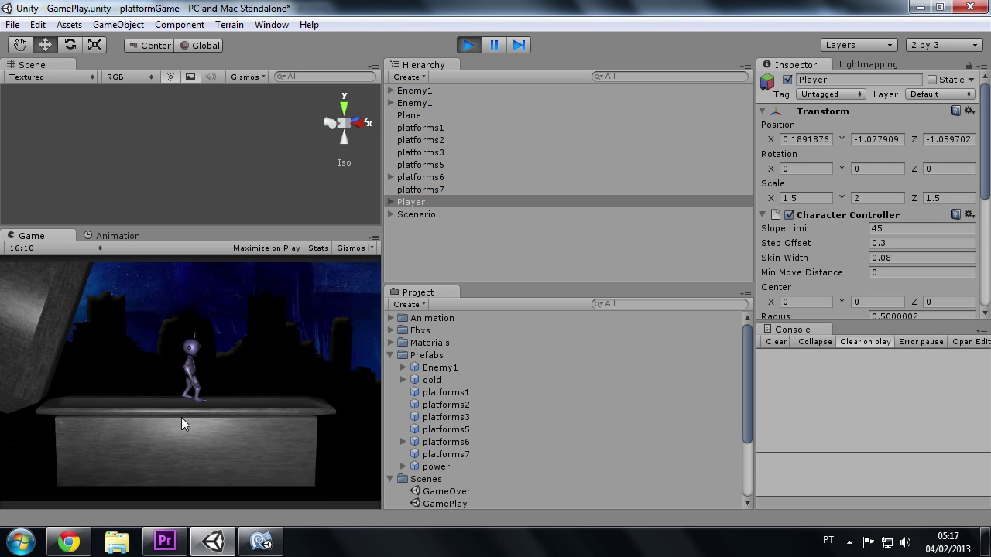
click(181, 417)
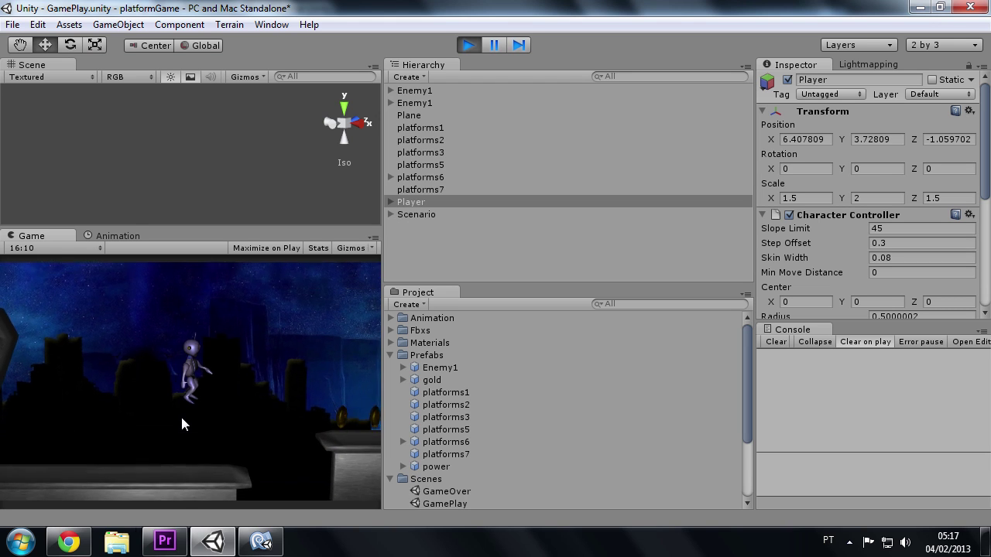
click(182, 417)
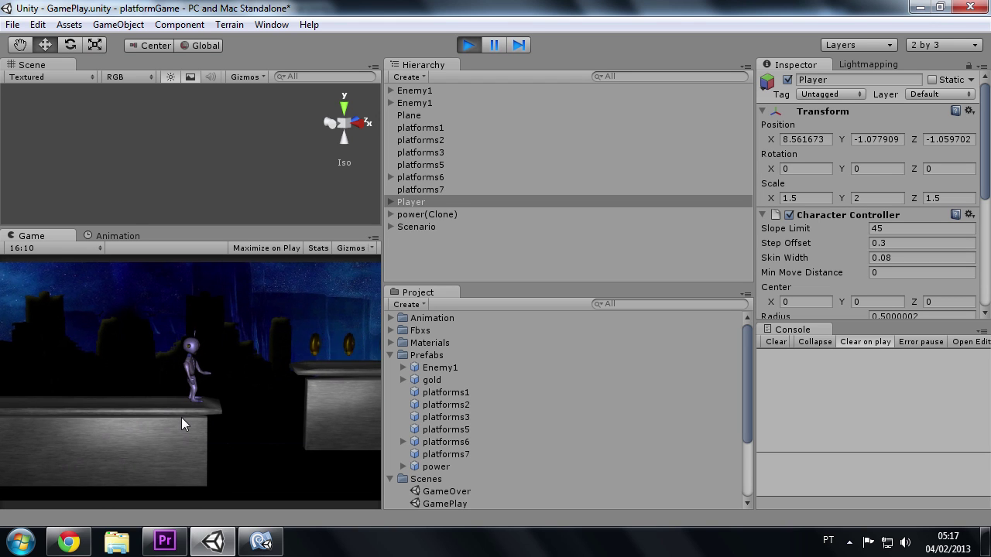
key(Right)
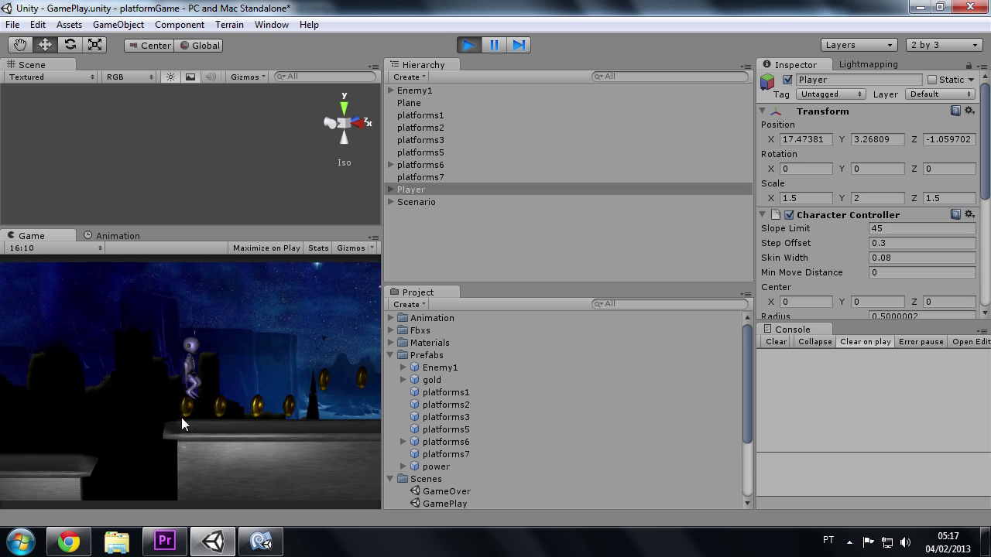
click(181, 417)
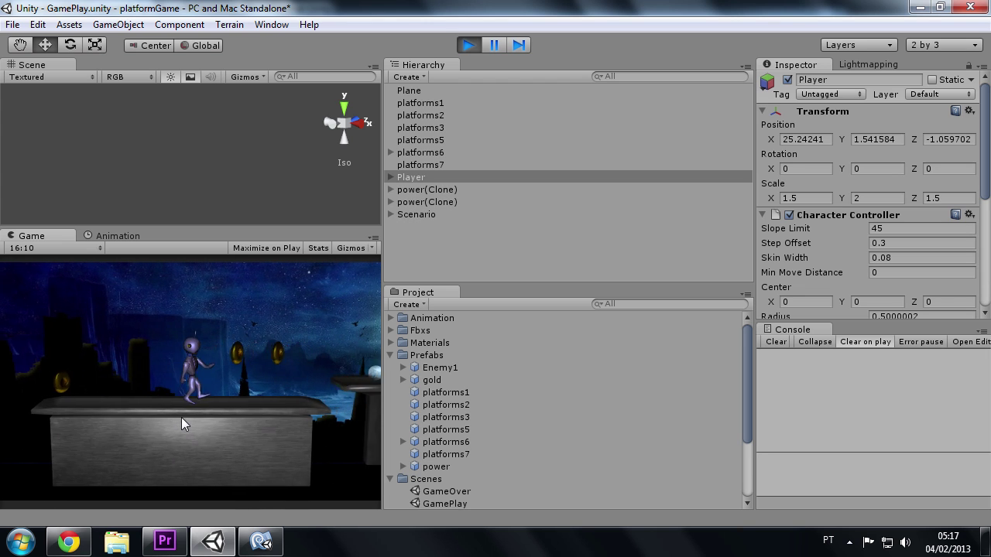
click(182, 417)
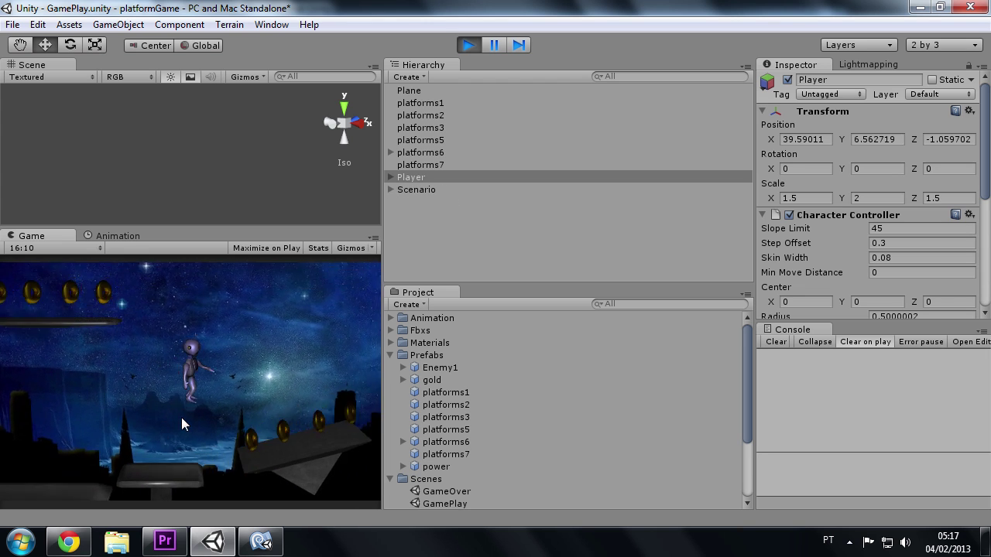
click(468, 45)
click(260, 541)
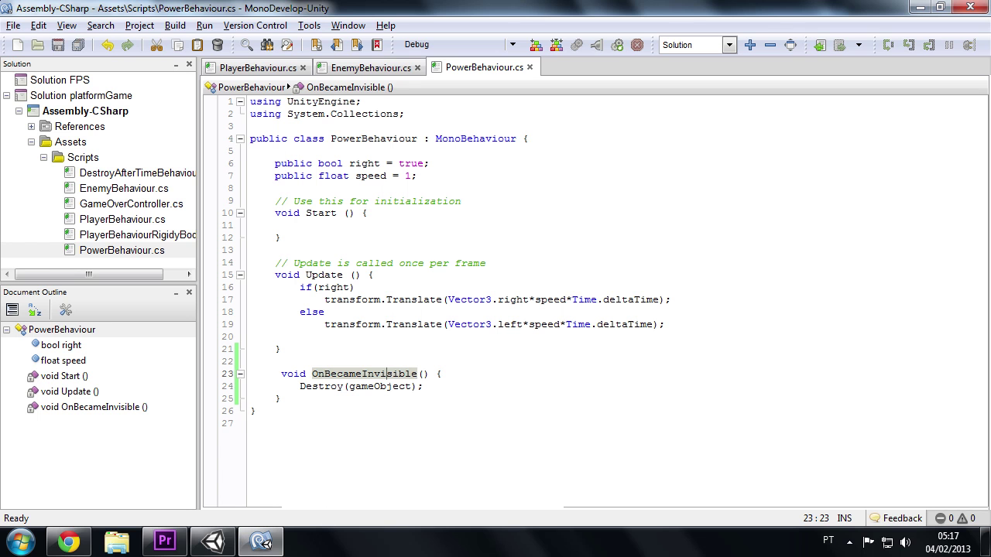
Look up OnBecameInvisible in the documentation from the code editor, then return to Unity.
click(280, 399)
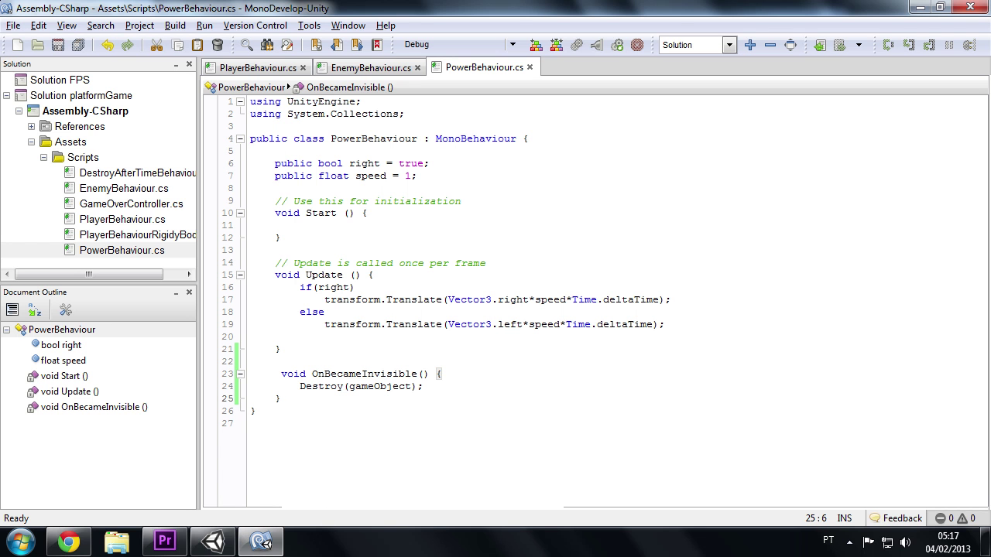
double_click(391, 374)
key(ctrl+apostrophe)
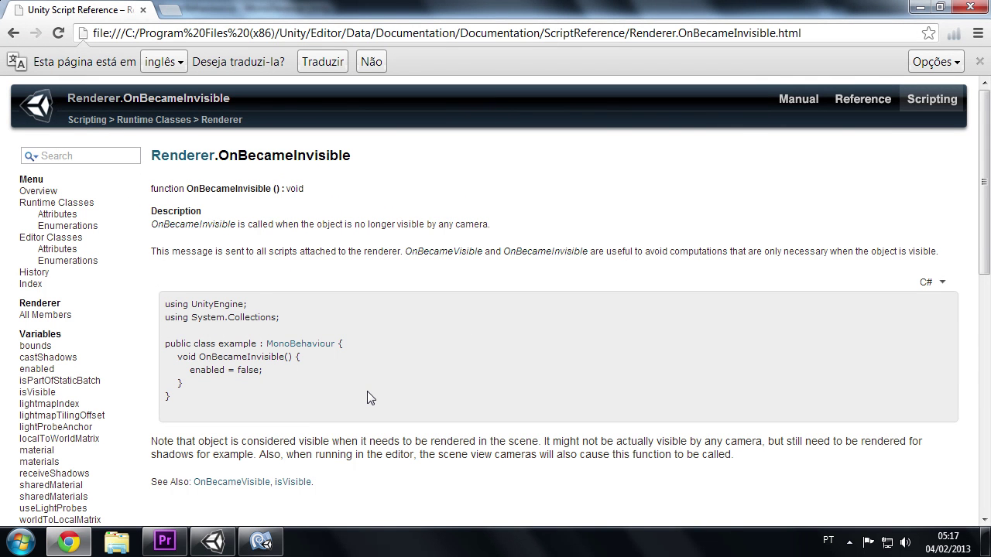
drag(281, 251, 314, 251)
click(314, 250)
click(261, 542)
click(213, 542)
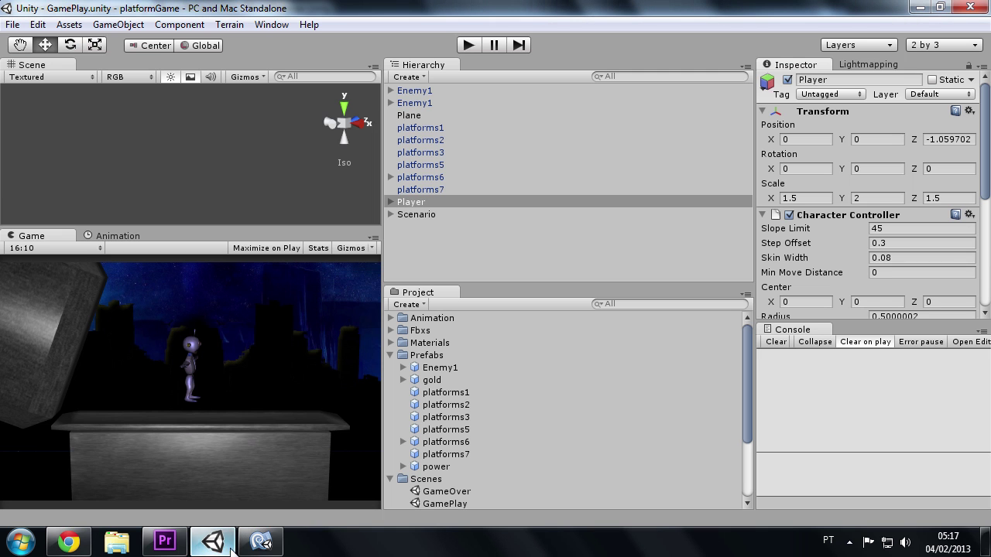
Add a Mesh Filter component to the power prefab via Component > Mesh.
click(440, 466)
scroll(945, 161, down, 3)
scroll(944, 160, down, 3)
scroll(897, 184, up, 3)
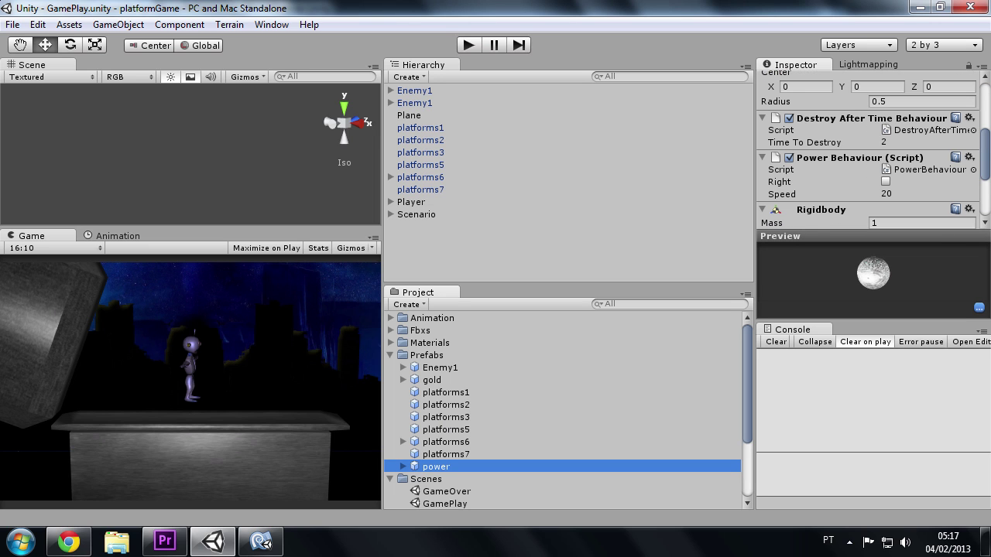
click(180, 24)
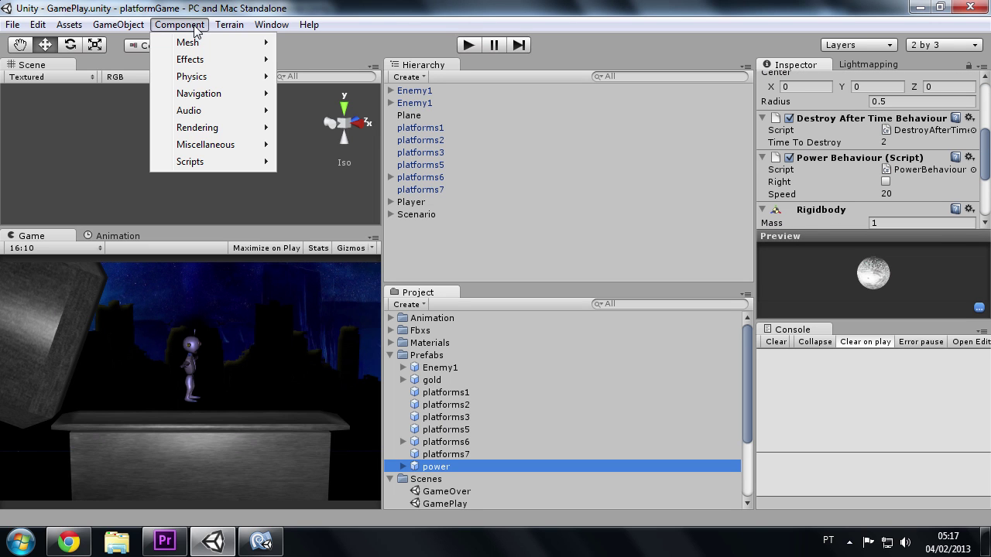
mouse_move(213, 76)
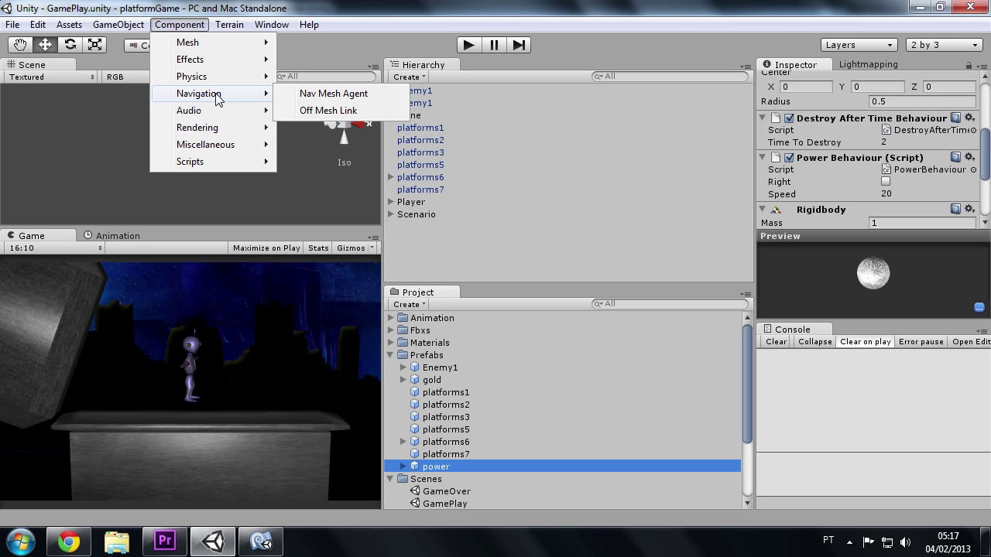
mouse_move(224, 130)
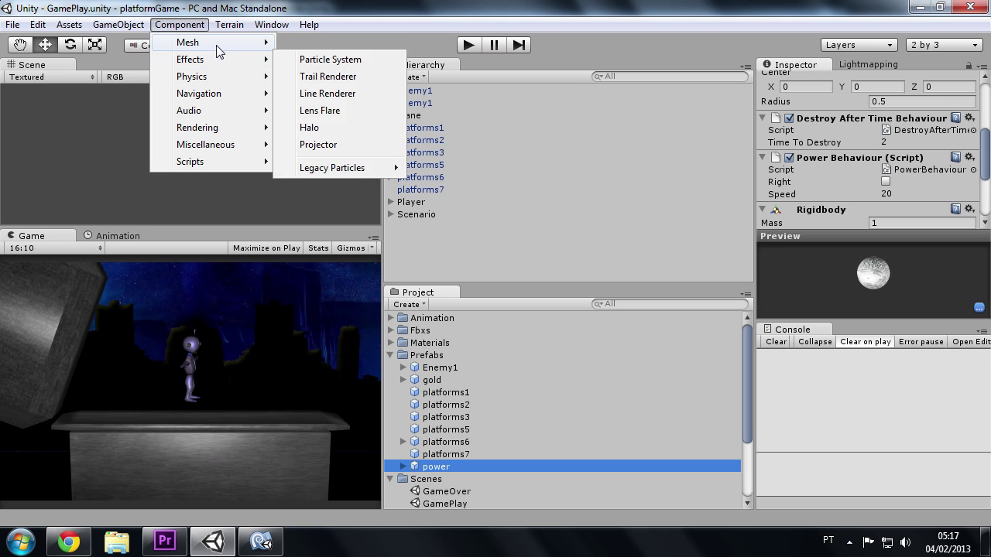
mouse_move(216, 44)
click(323, 43)
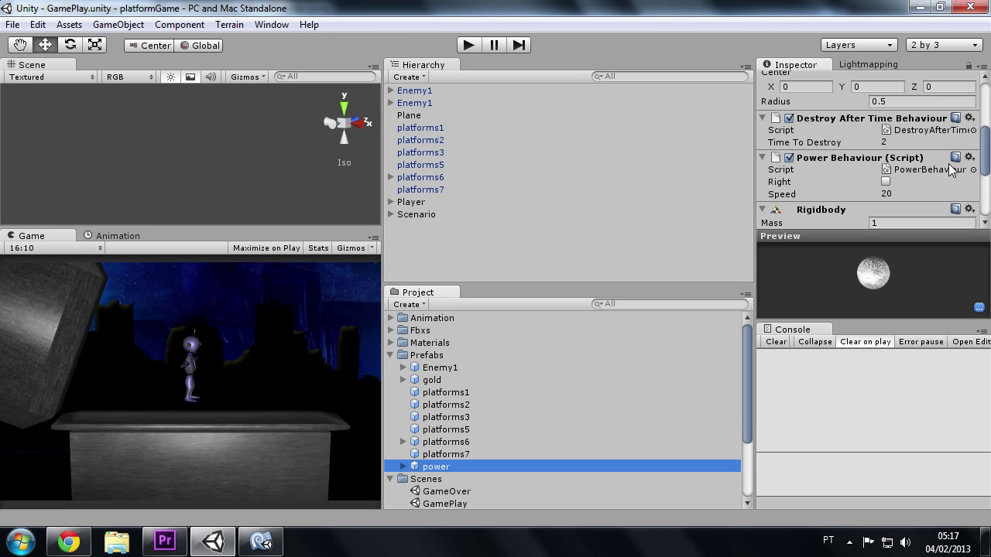
scroll(929, 163, down, 5)
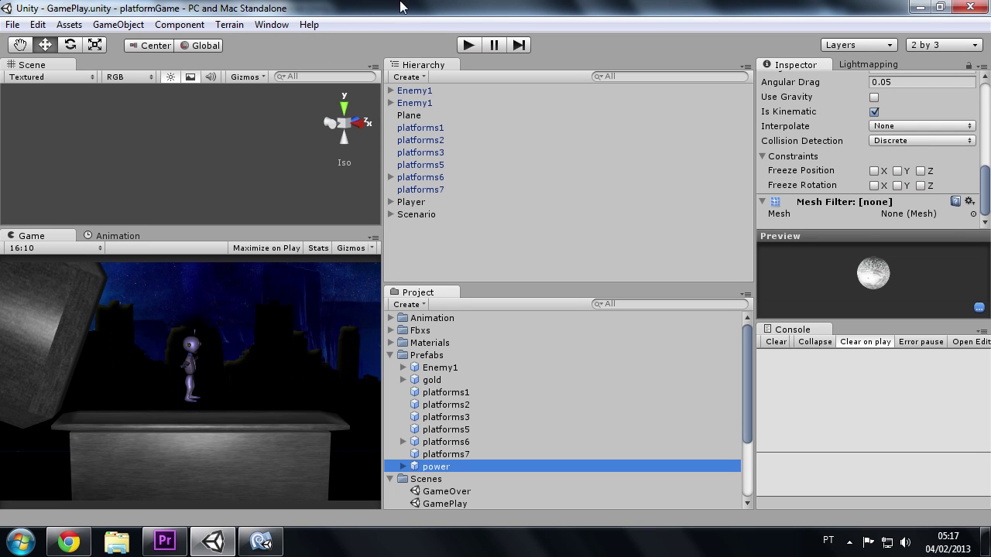
Play-test moving right and left while firing power shots, then stop.
click(466, 46)
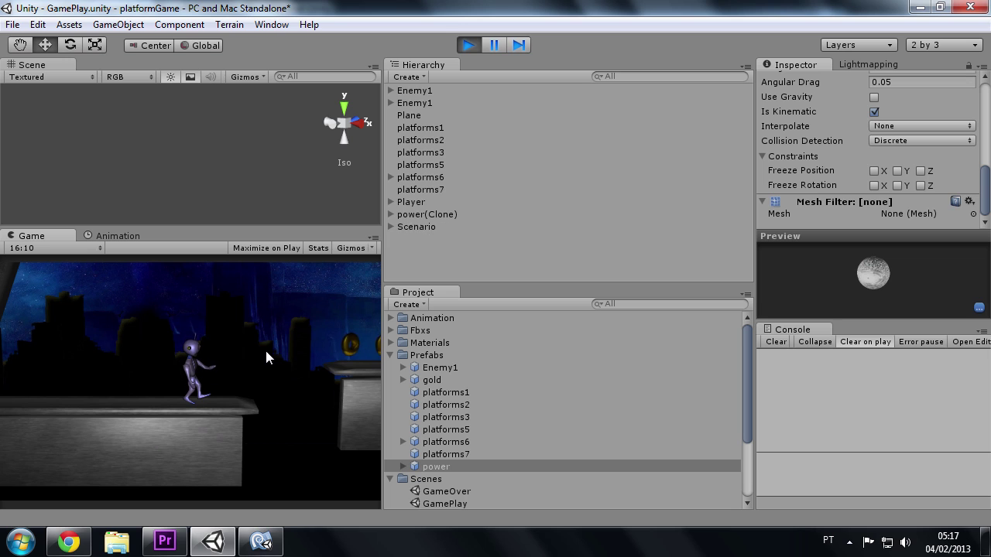
key(Right)
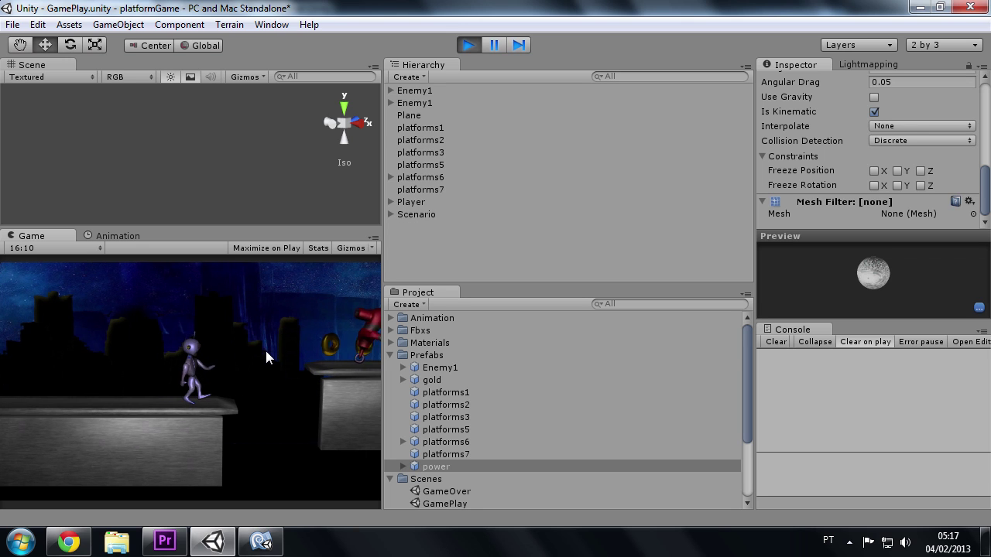
key(Left)
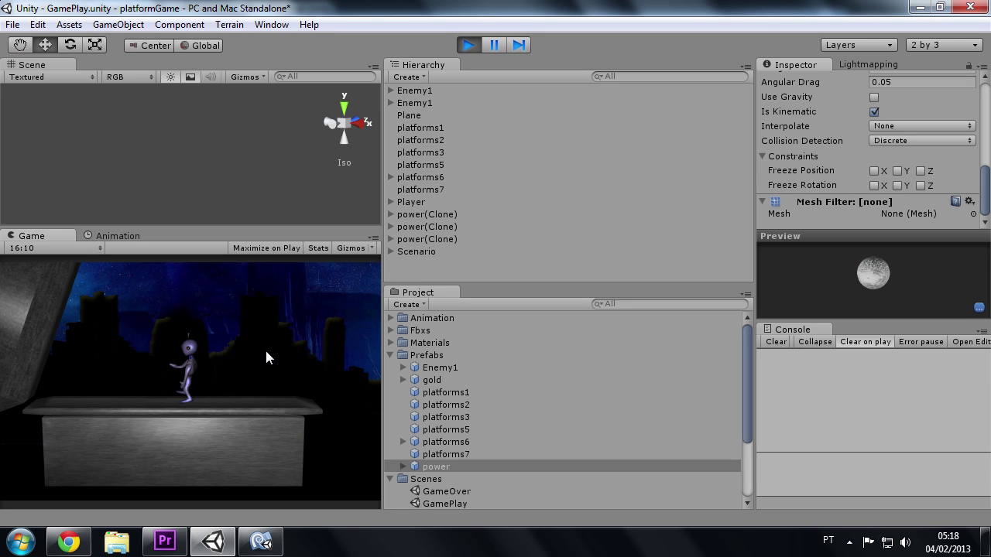
click(469, 44)
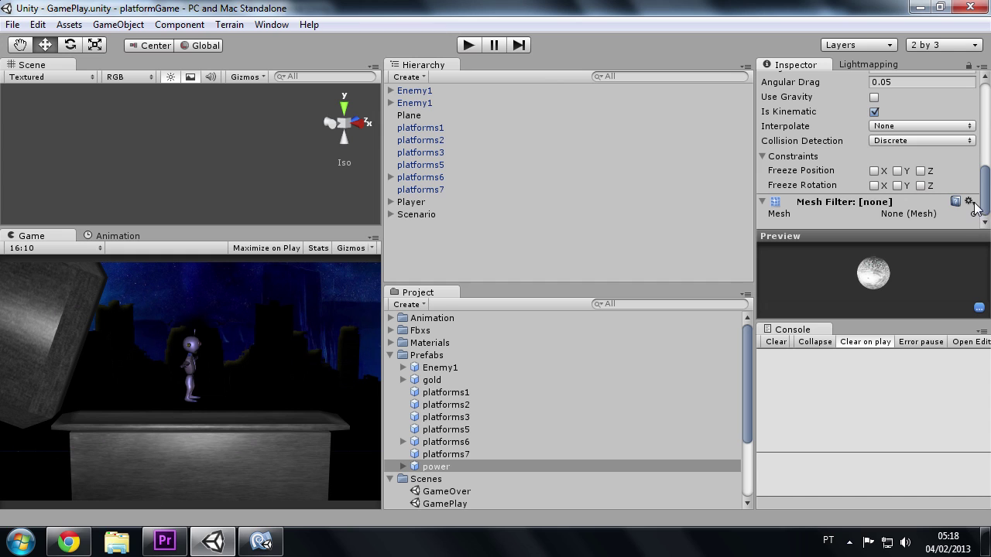
Add a Mesh Renderer component to the power prefab from the Component > Mesh menu.
click(968, 201)
click(982, 183)
click(973, 214)
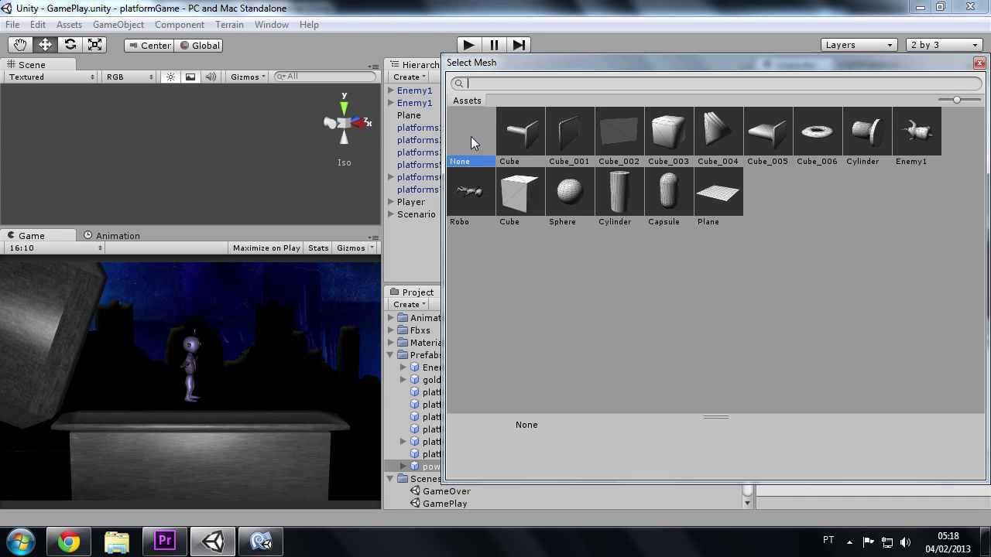
click(979, 63)
click(173, 23)
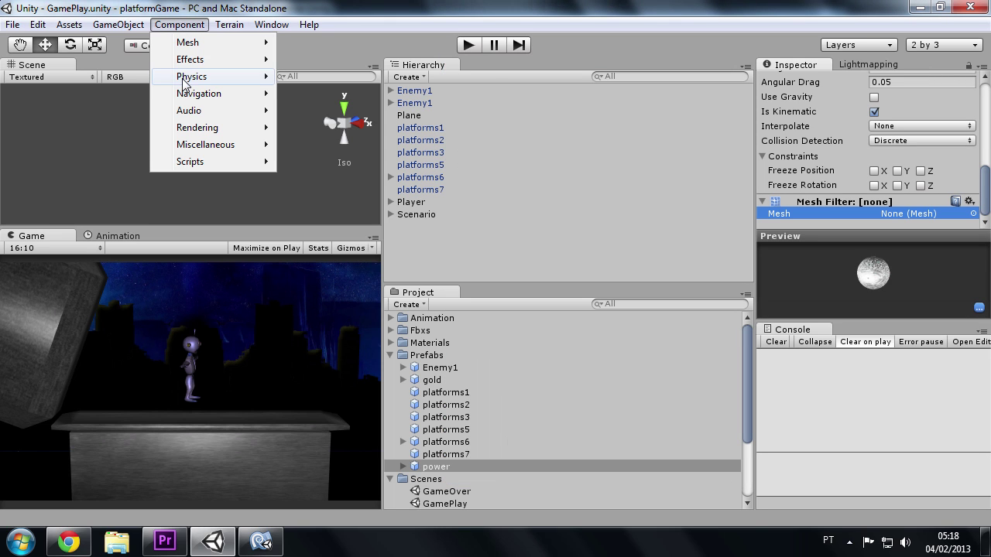
mouse_move(202, 44)
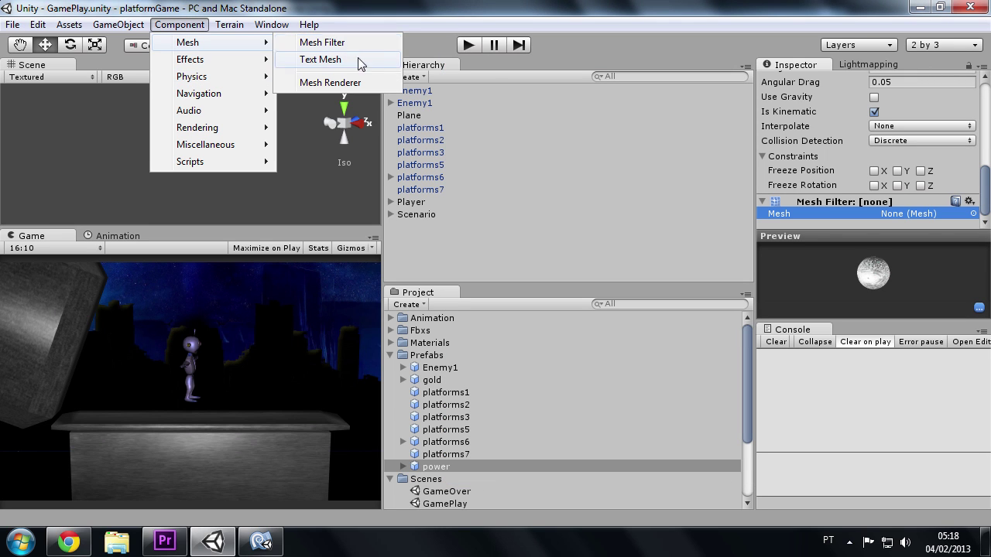
click(356, 82)
Remove the power prefab's Mesh Filter component and start a test play.
click(968, 201)
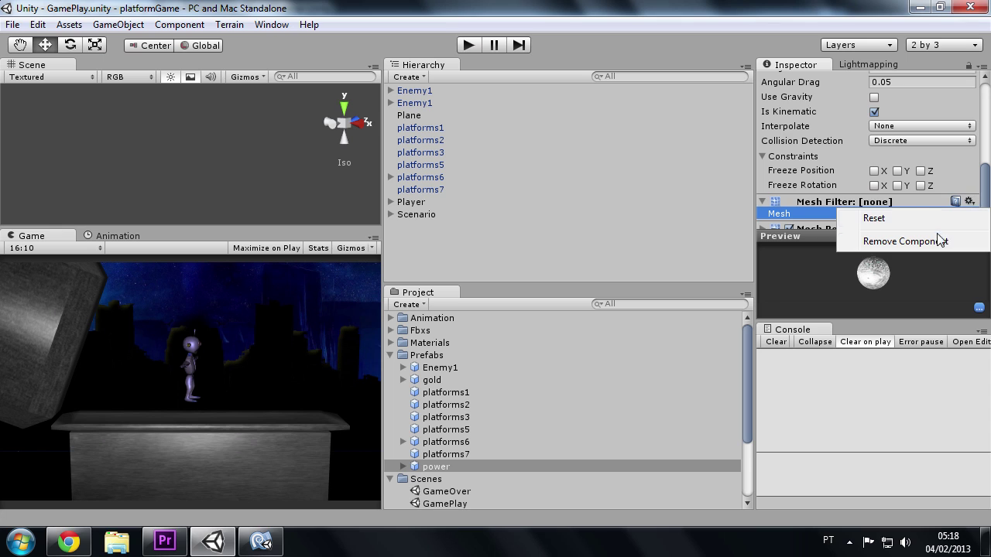
click(938, 238)
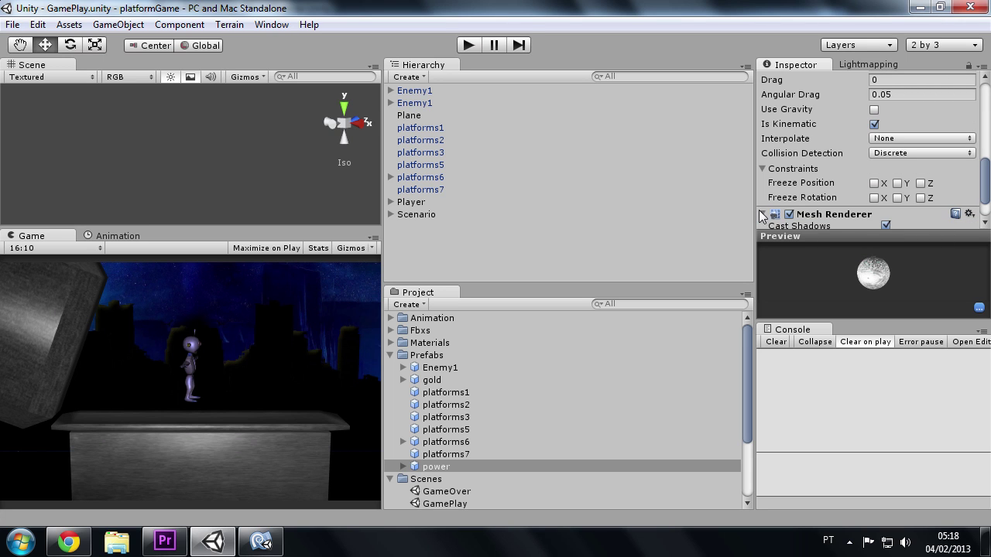
click(459, 48)
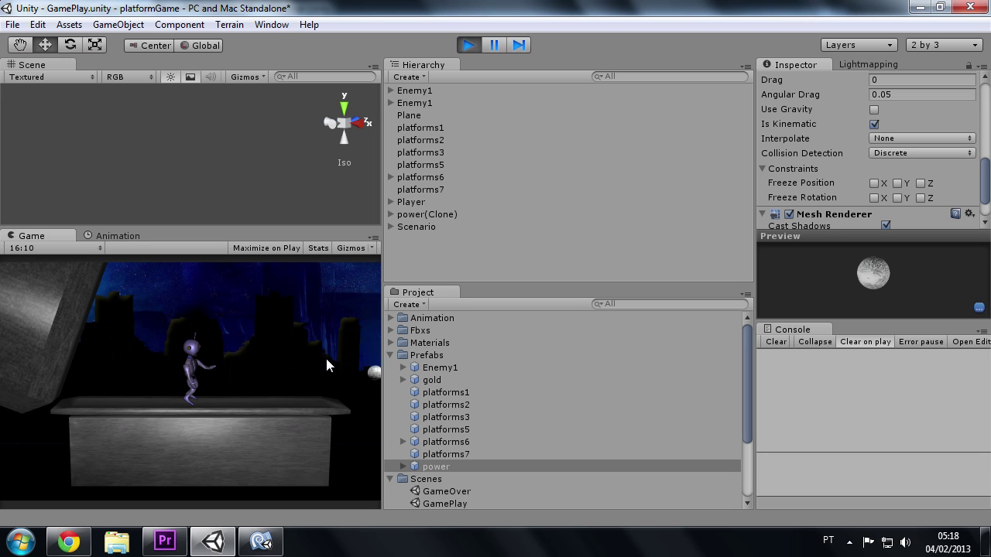
Set the Game view to Free Aspect, resize the panel, and stop the game.
key(Right)
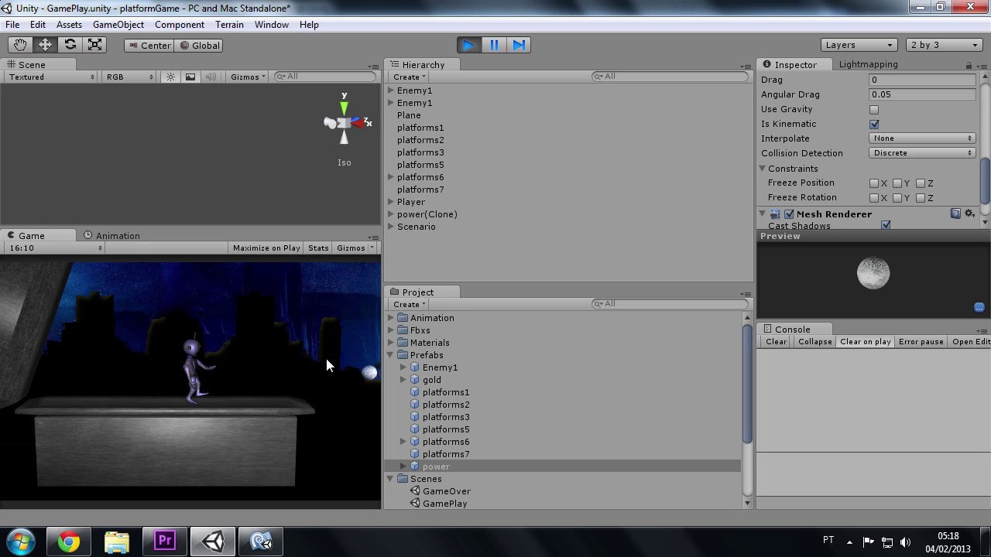
mouse_move(383, 329)
mouse_down()
mouse_move(122, 328)
mouse_move(475, 328)
mouse_up()
click(87, 248)
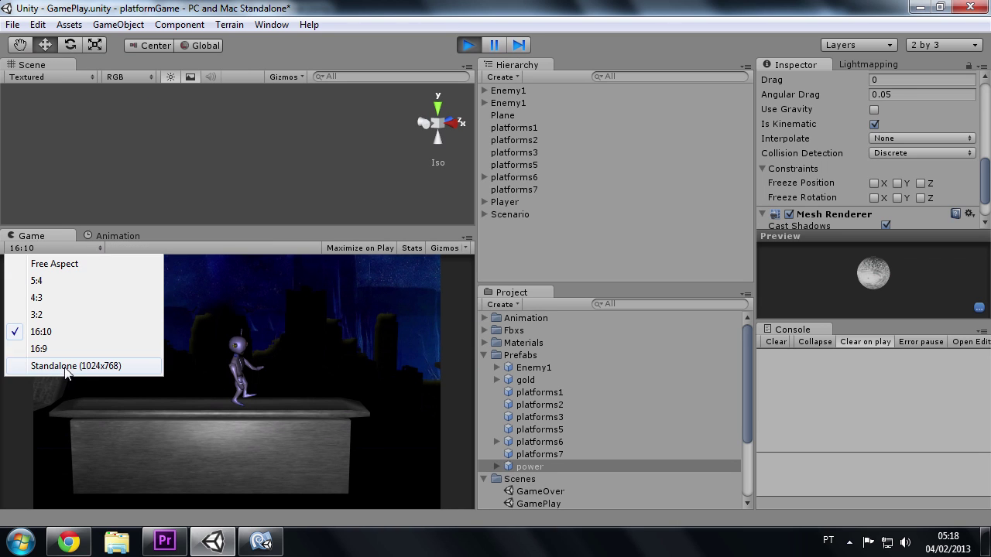
click(68, 263)
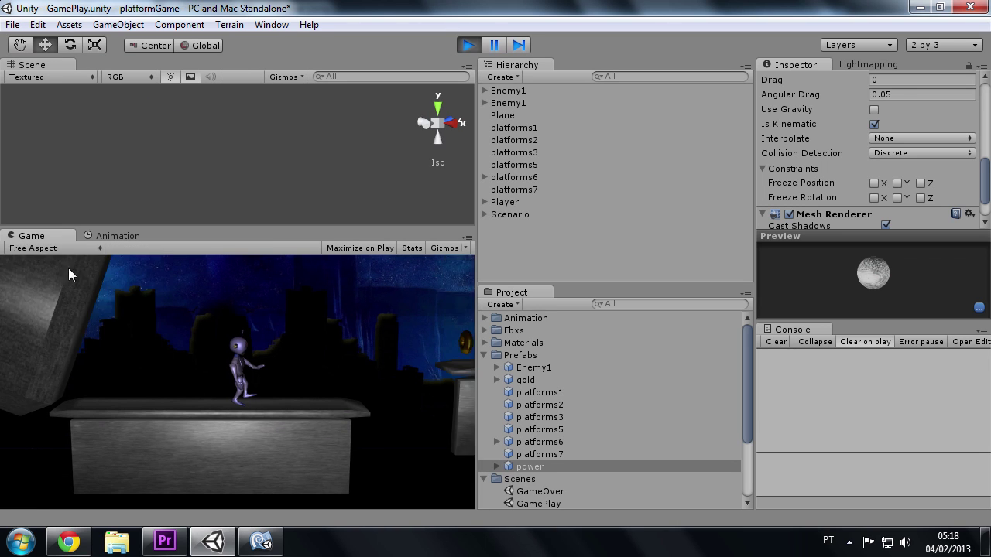
drag(472, 309, 151, 311)
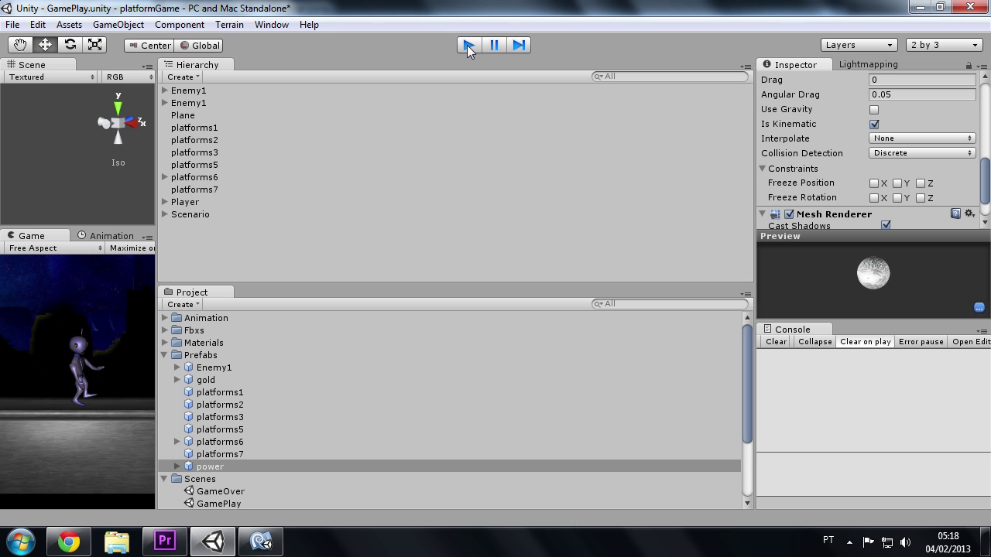
click(467, 45)
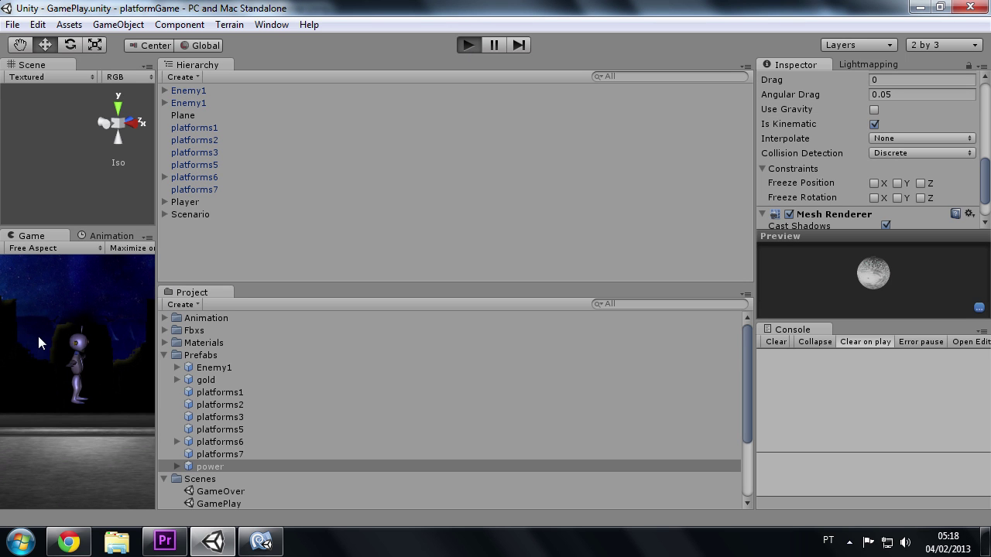
Replay the game, select the Player and fire a power attack, then stop play.
key(ctrl+p)
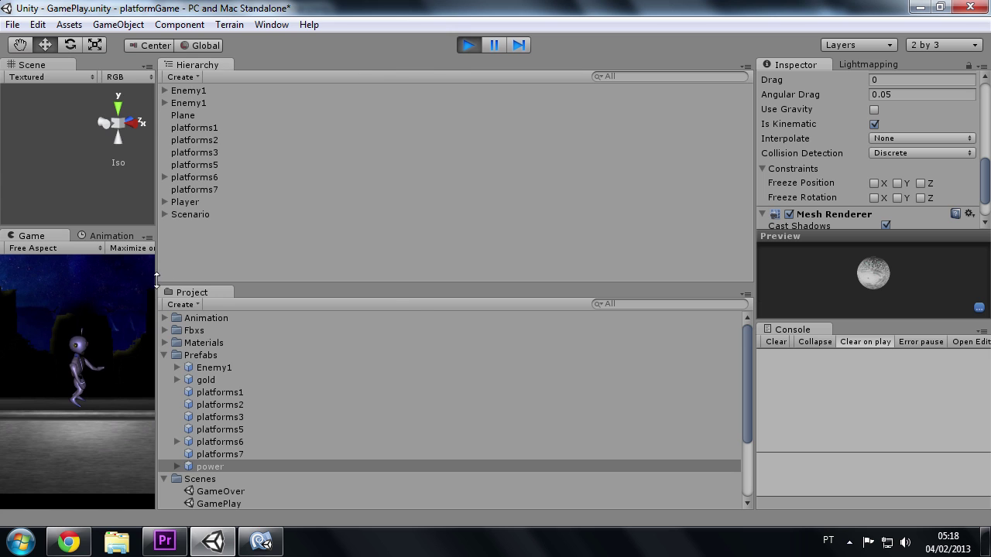
drag(155, 286, 397, 280)
click(447, 190)
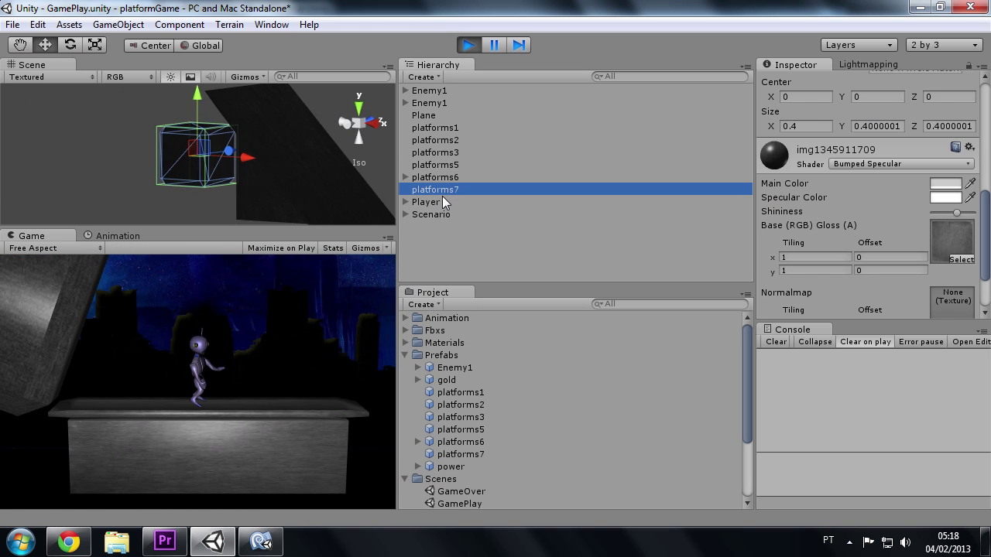
click(440, 198)
alt+drag(200, 169, 317, 156)
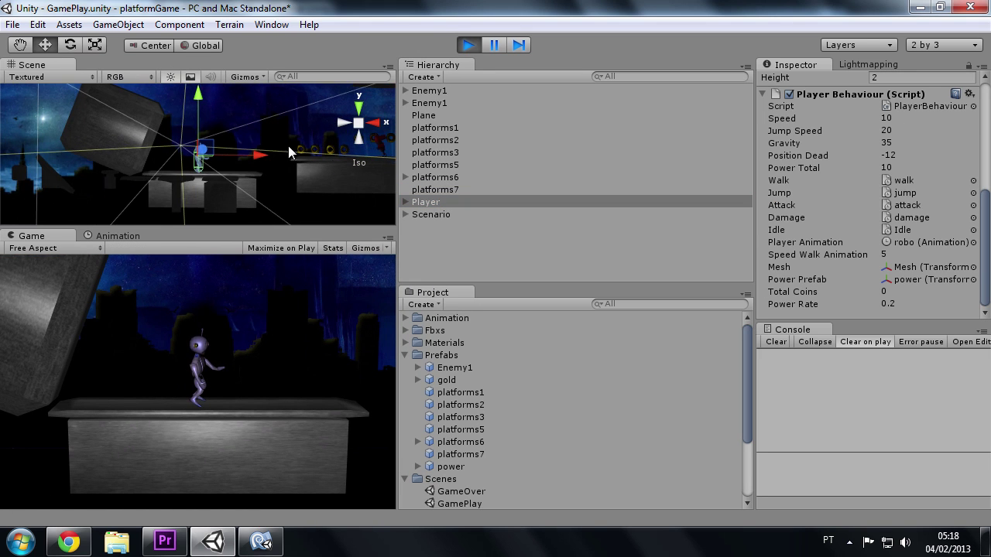
click(211, 381)
click(212, 380)
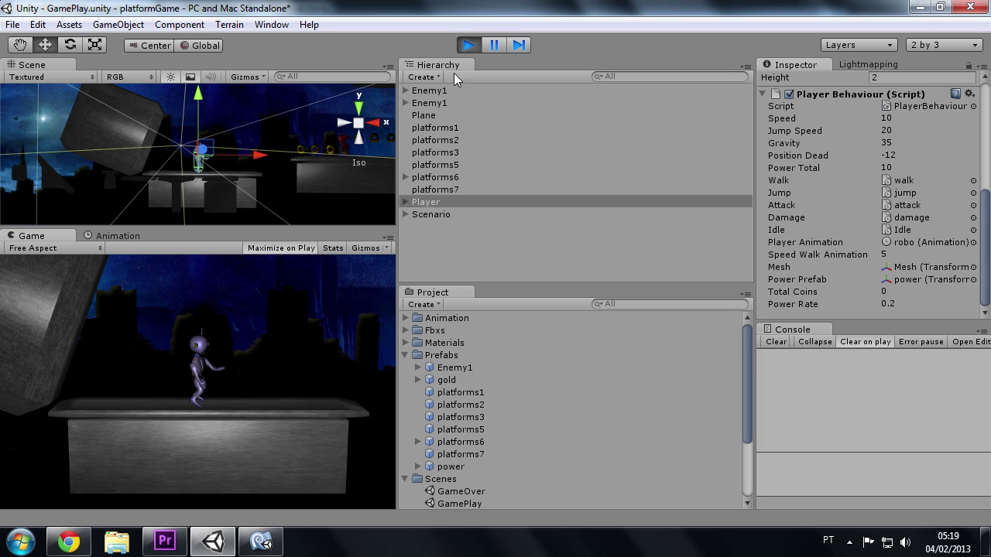
click(475, 48)
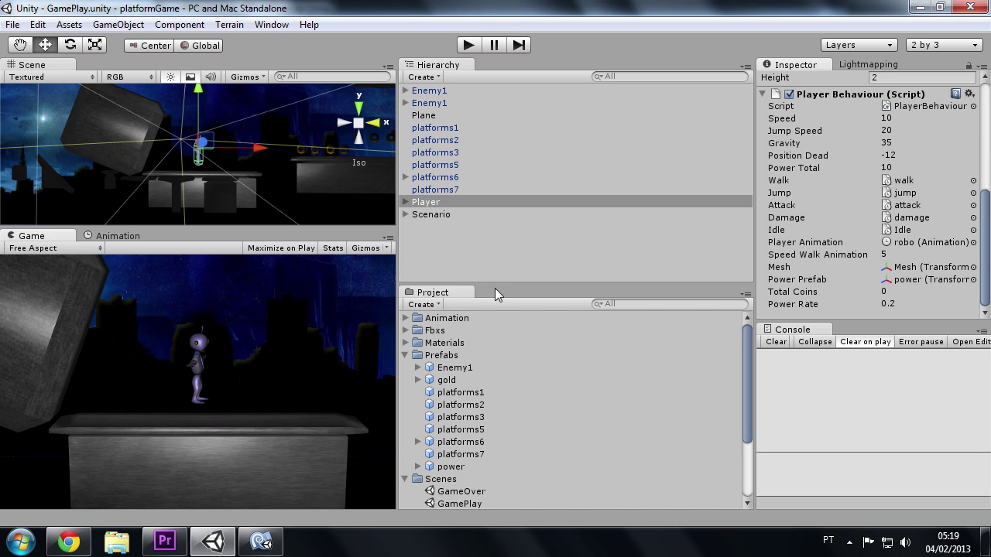
Glance at PowerBehaviour.cs in MonoDevelop, then return to Unity's scene view.
click(499, 264)
click(246, 549)
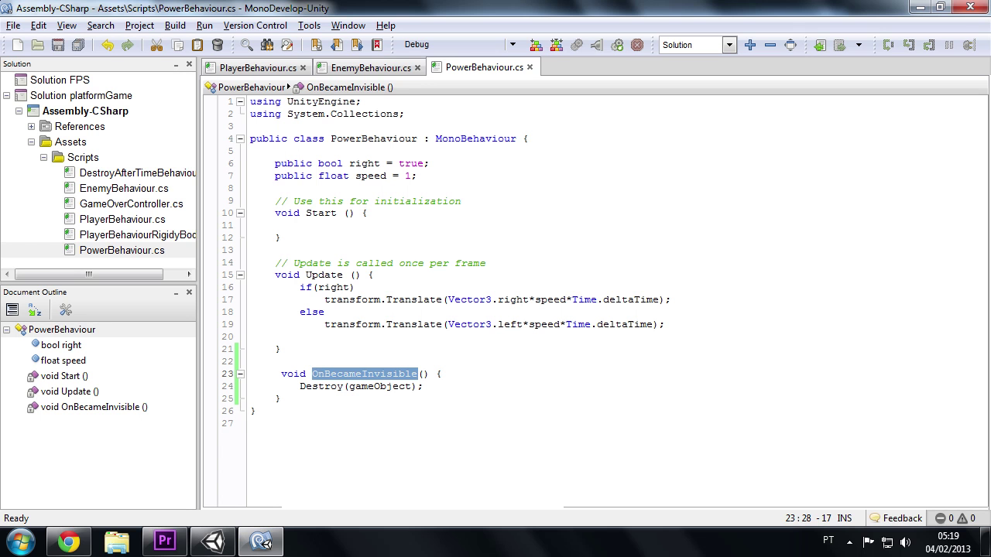
click(281, 349)
key(alt+Tab)
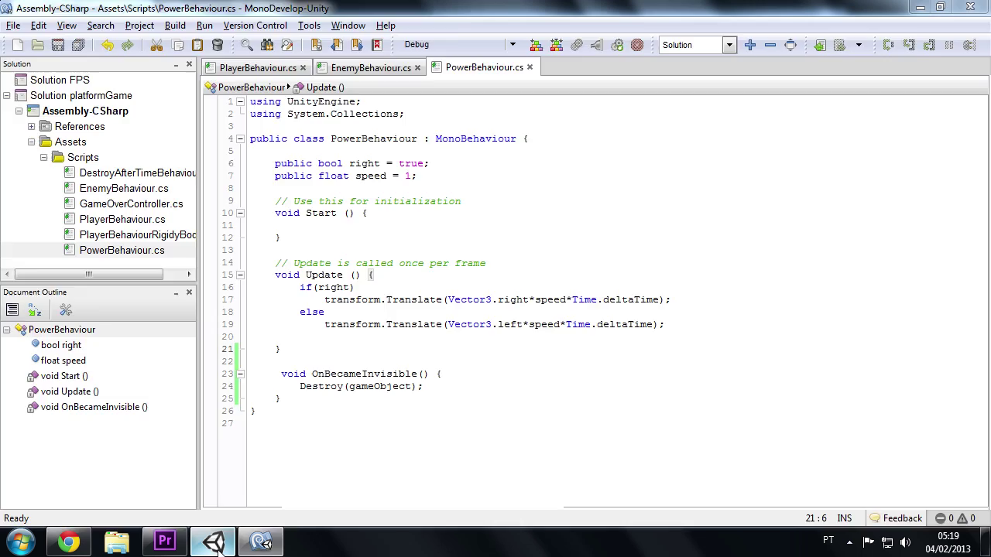
mouse_move(298, 128)
alt+mouse_down()
mouse_move(330, 162)
mouse_move(310, 190)
mouse_move(317, 195)
alt+mouse_up()
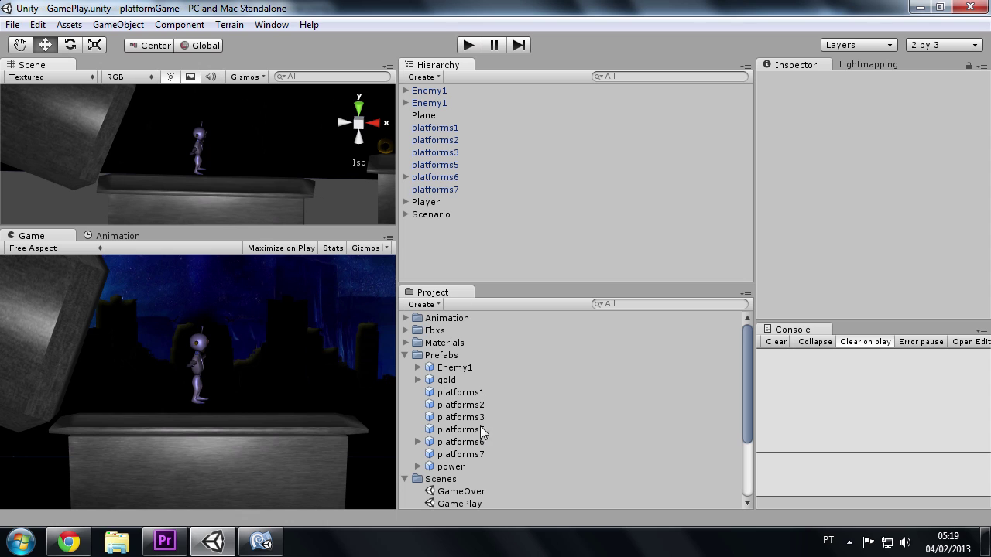
Fold up the Scripts, Scenes and Prefabs folders in the Project panel.
scroll(474, 438, down, 3)
click(404, 424)
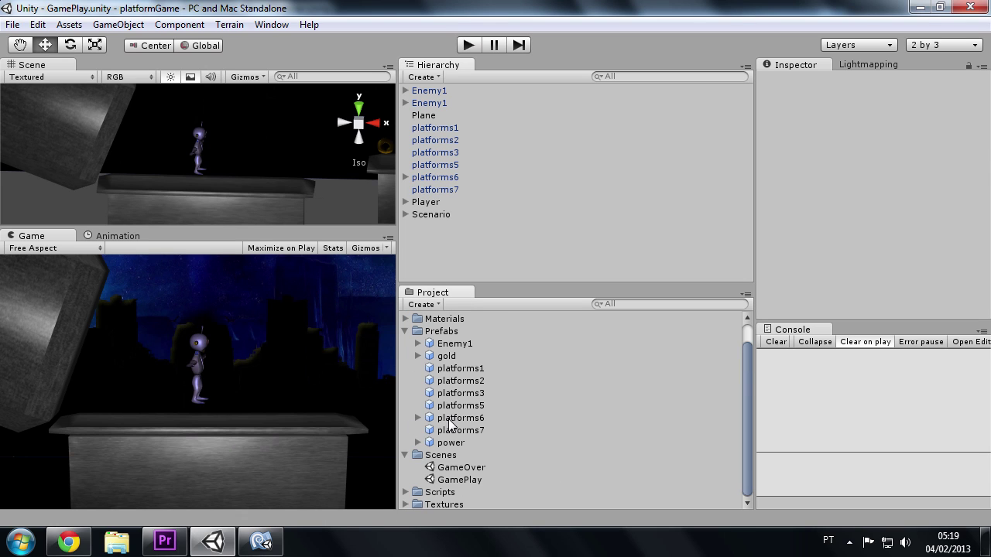
click(406, 457)
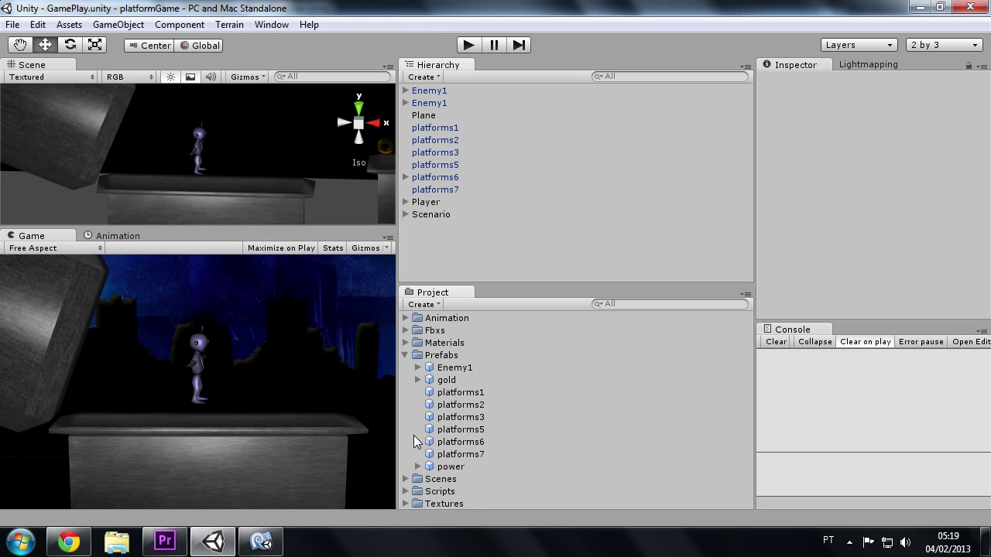
click(405, 356)
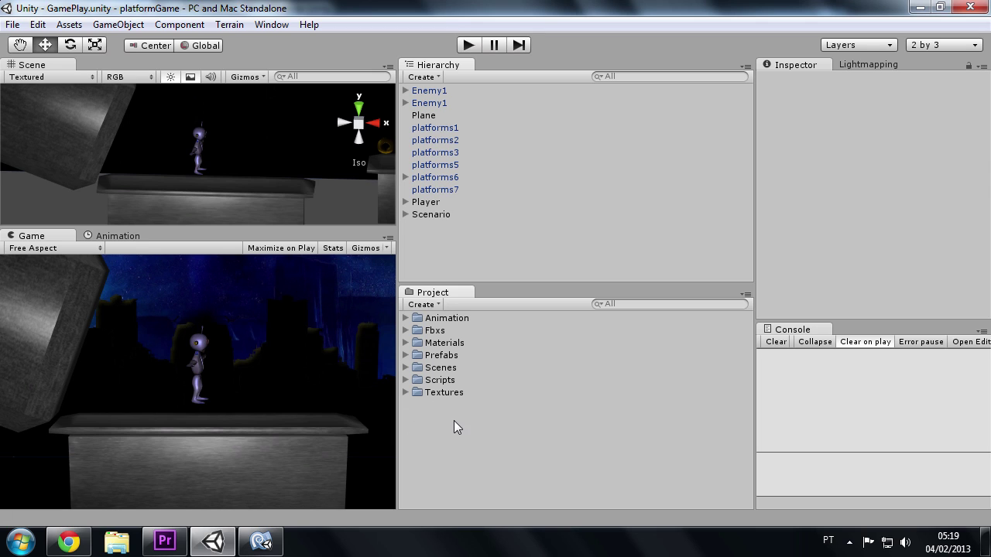
Browse the Component menu, then add an empty GameObject and delete it again.
click(175, 25)
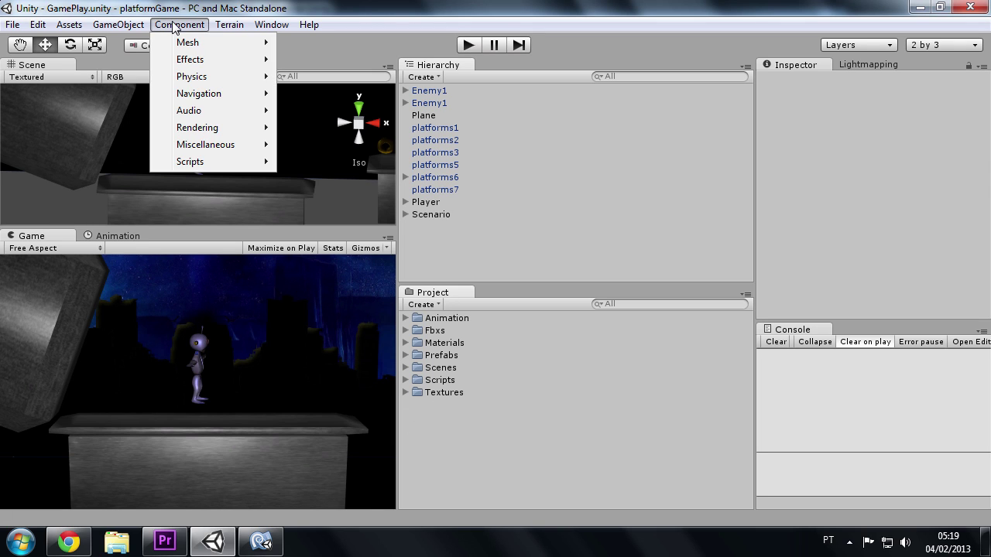
click(491, 407)
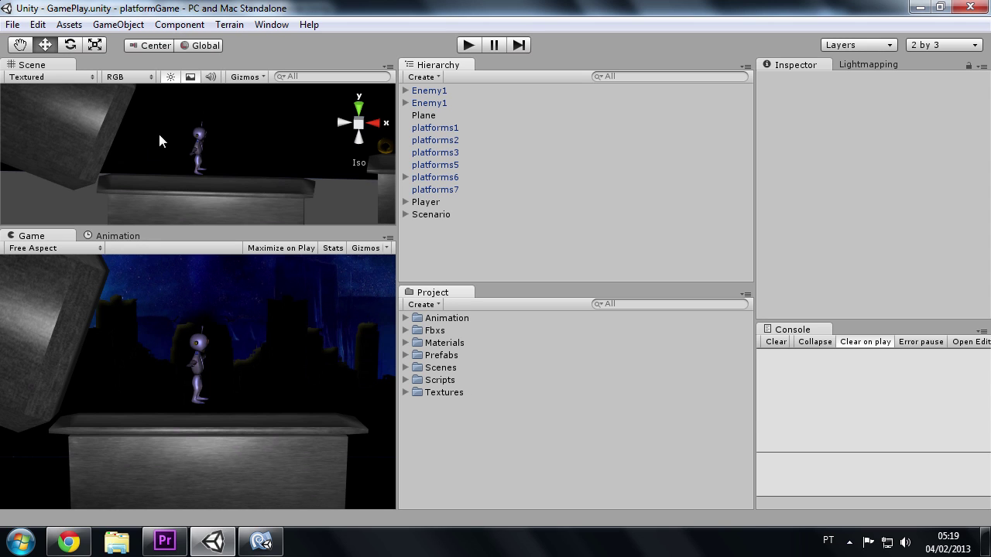
click(177, 30)
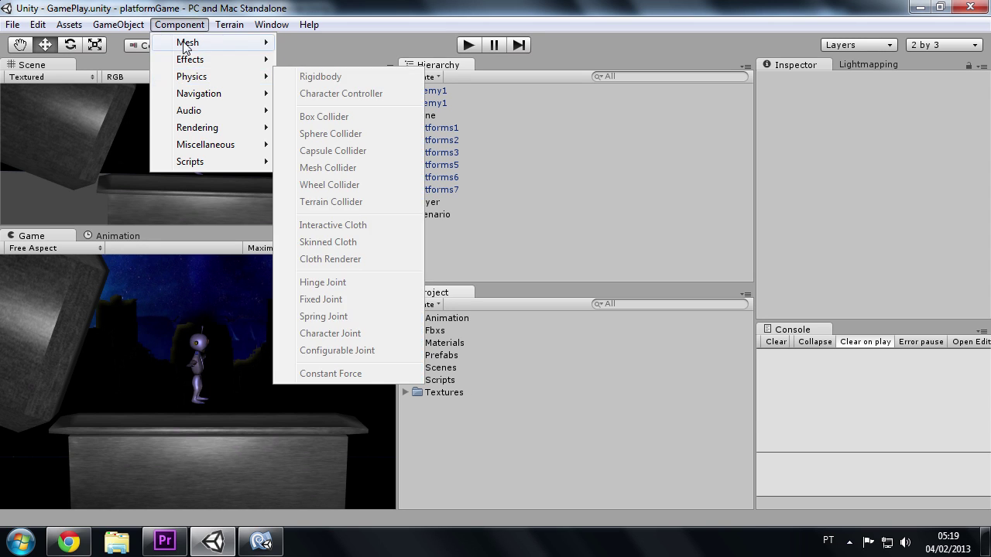
mouse_move(118, 24)
click(148, 43)
key(Delete)
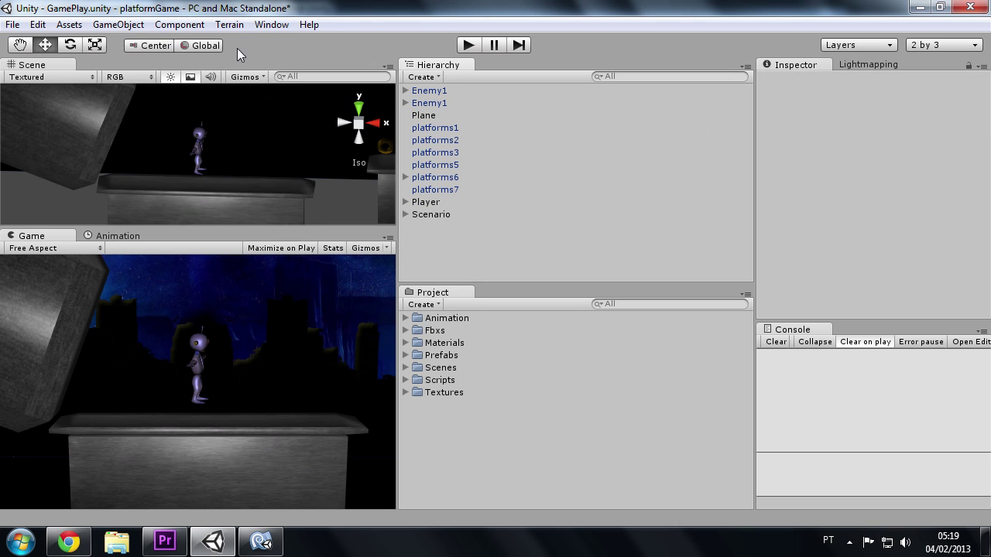
Create a new Particle System and rename it 'Explosion'.
click(136, 29)
mouse_move(144, 60)
click(338, 56)
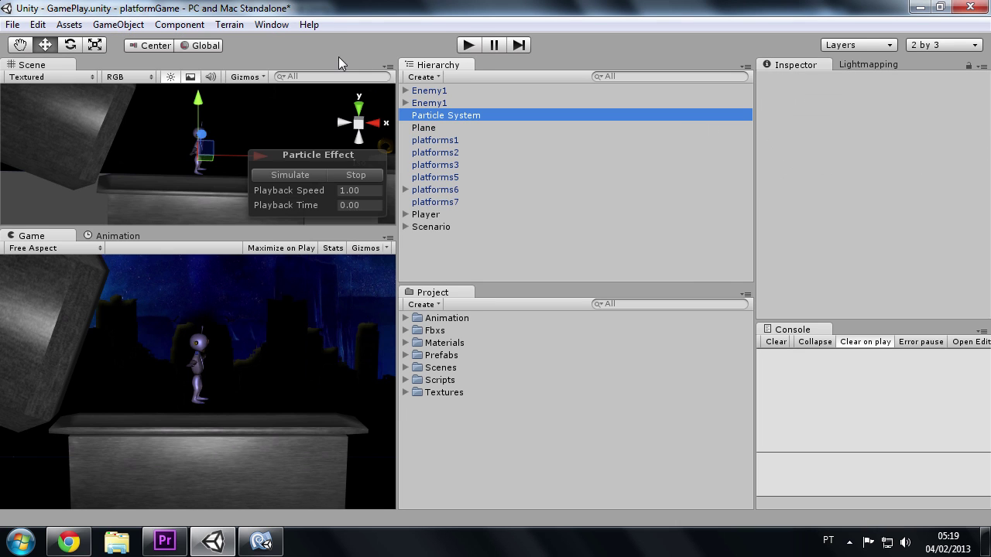
click(490, 116)
text(Explosio)
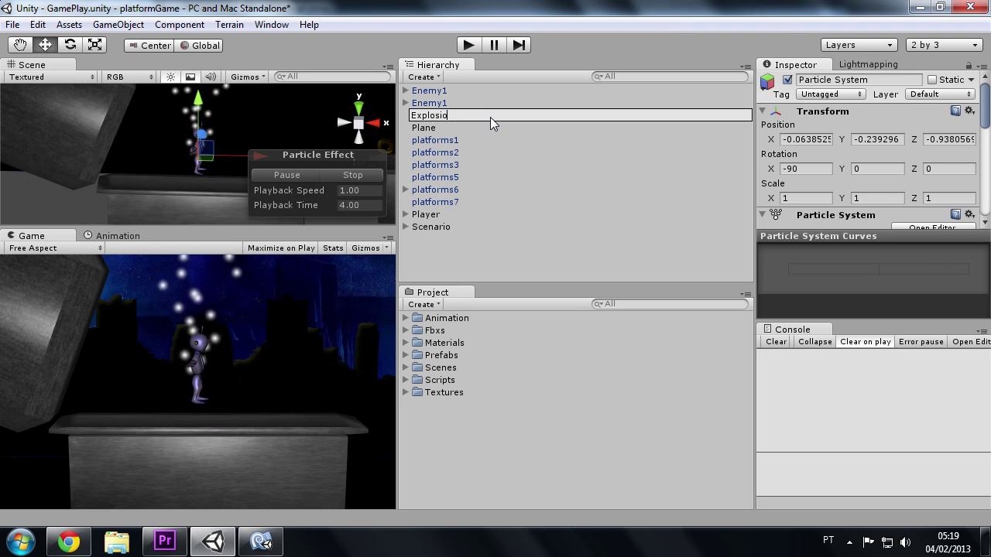
text(n)
key(Return)
Set the Explosion's emitter Shape to Sphere with radius 0.01.
scroll(939, 183, down, 3)
scroll(940, 183, down, 5)
scroll(939, 183, down, 5)
scroll(940, 184, up, 3)
scroll(919, 175, up, 3)
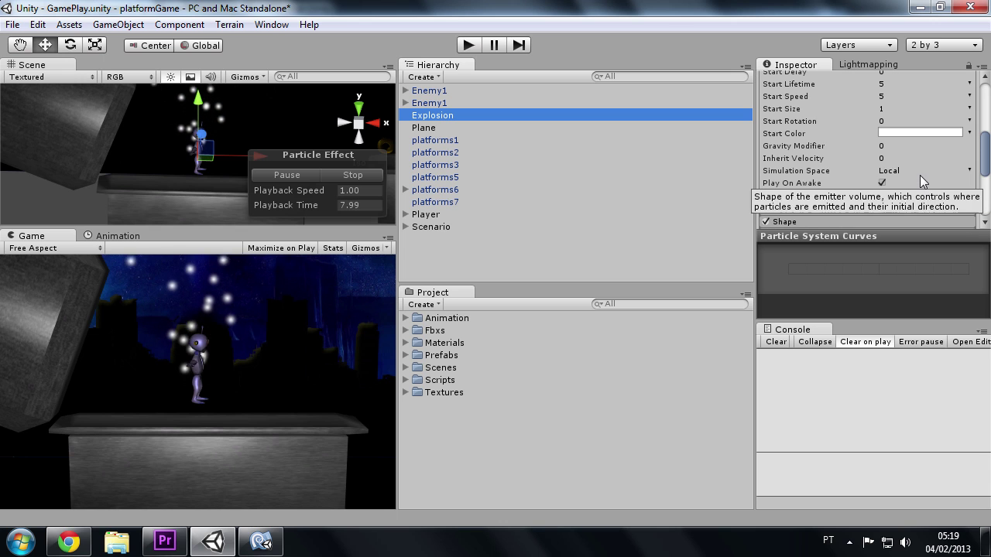
scroll(877, 139, up, 3)
scroll(878, 175, down, 5)
scroll(847, 137, up, 3)
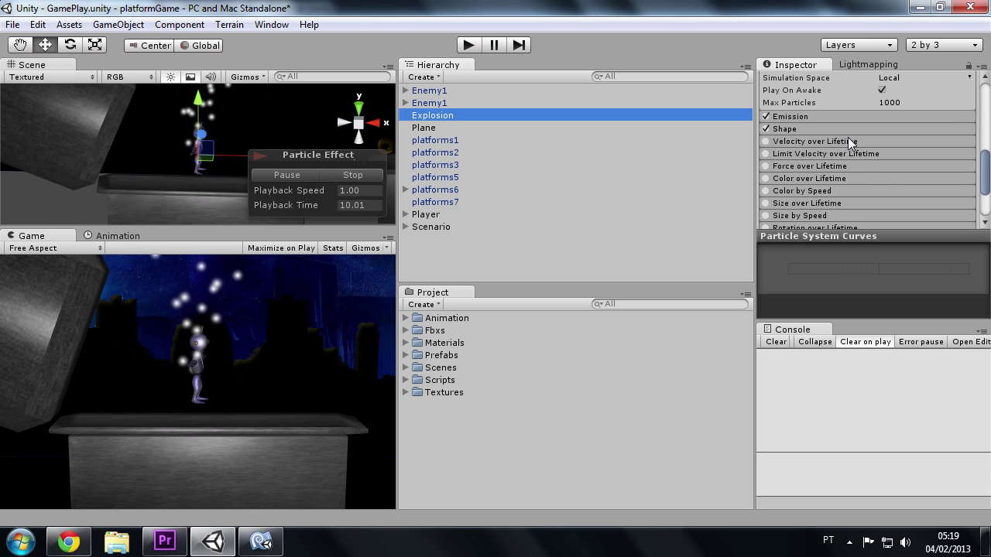
click(810, 117)
click(810, 116)
click(808, 129)
click(899, 144)
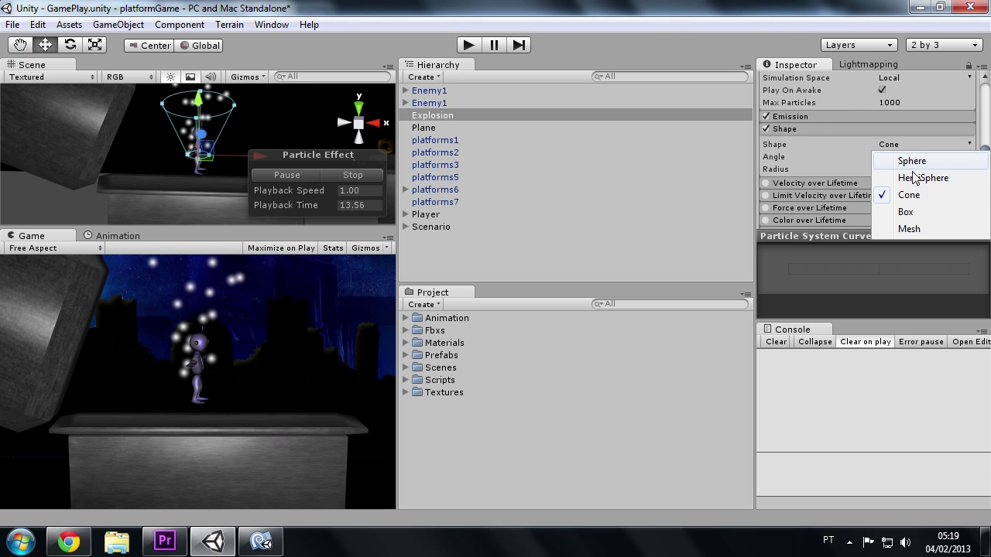
click(922, 163)
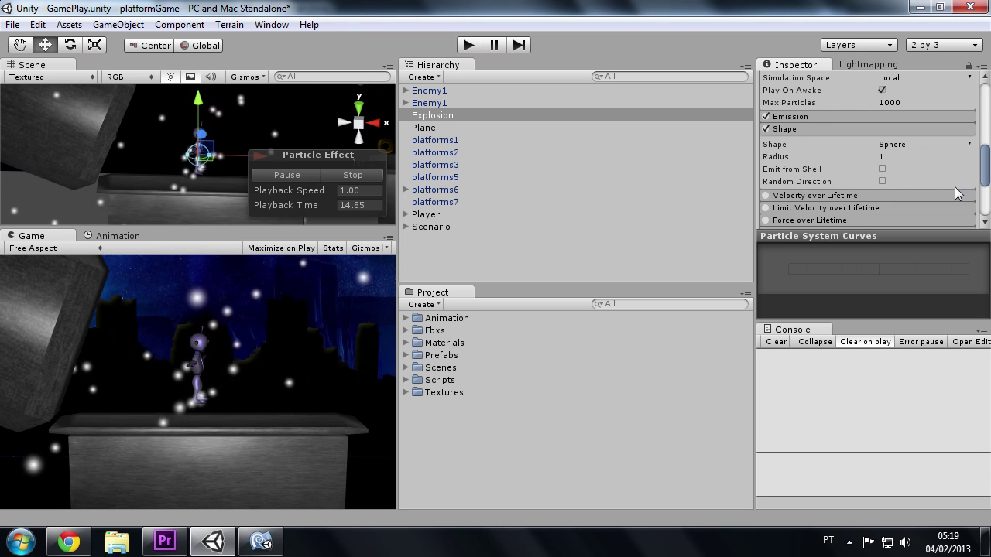
drag(871, 158, 802, 155)
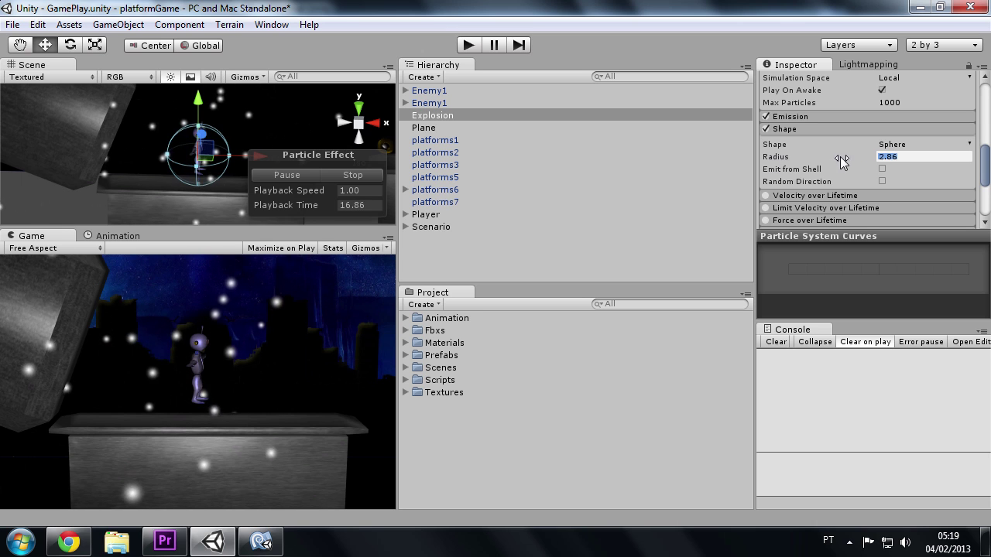
click(833, 164)
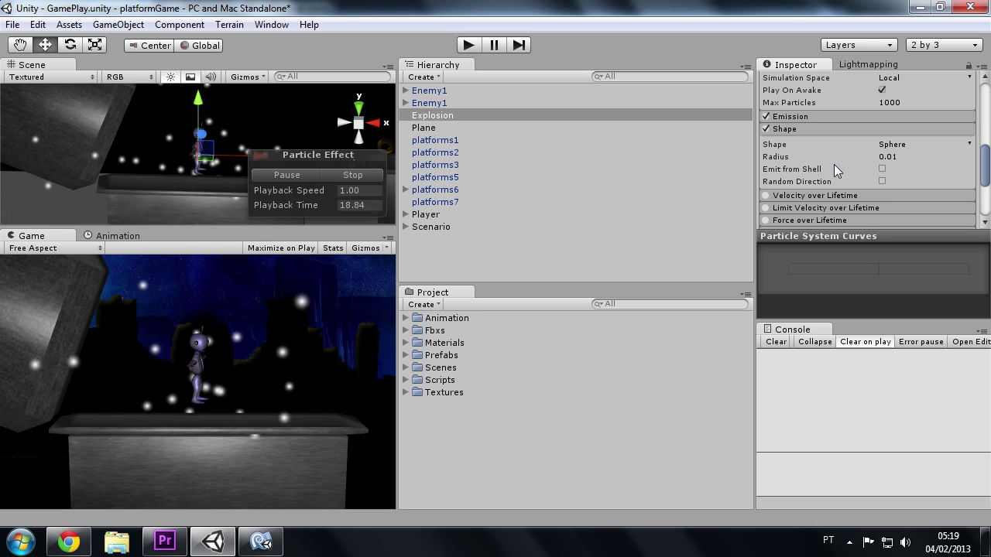
Shorten the particle system's Duration from 5 to 0.61.
scroll(834, 164, up, 5)
scroll(870, 124, up, 1)
scroll(871, 123, down, 3)
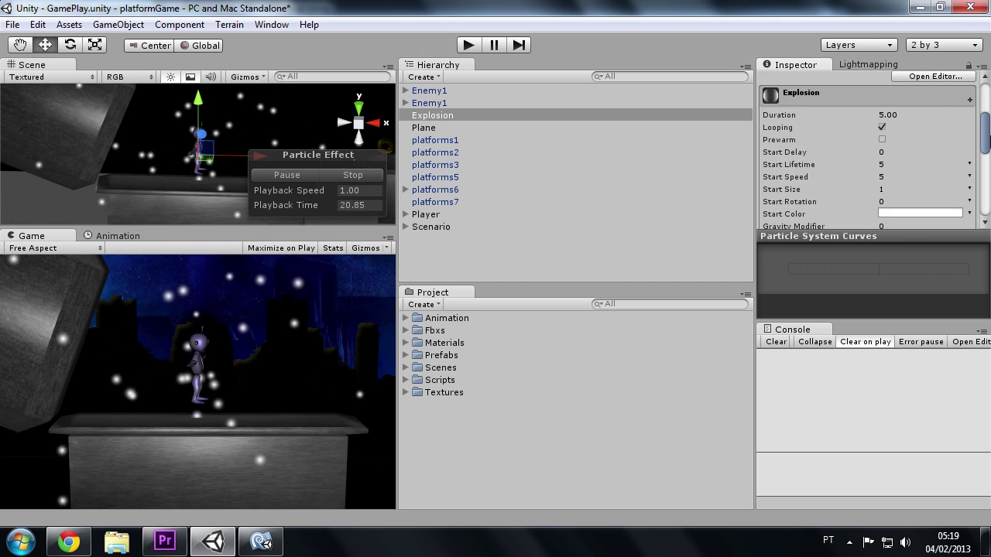
drag(862, 115, 754, 118)
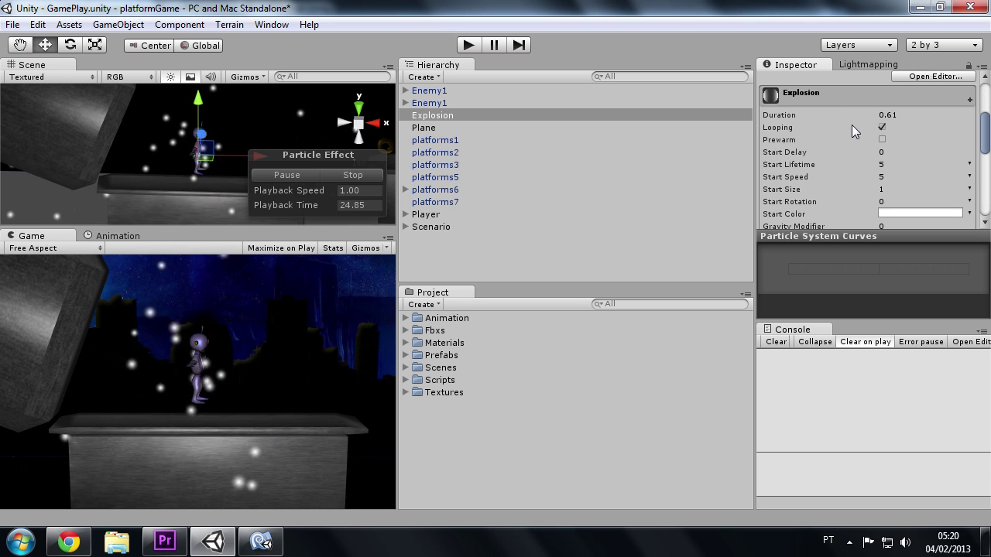
Set Duration to 0.10 and adjust Max Particles to about 132.
click(826, 118)
text(0.1)
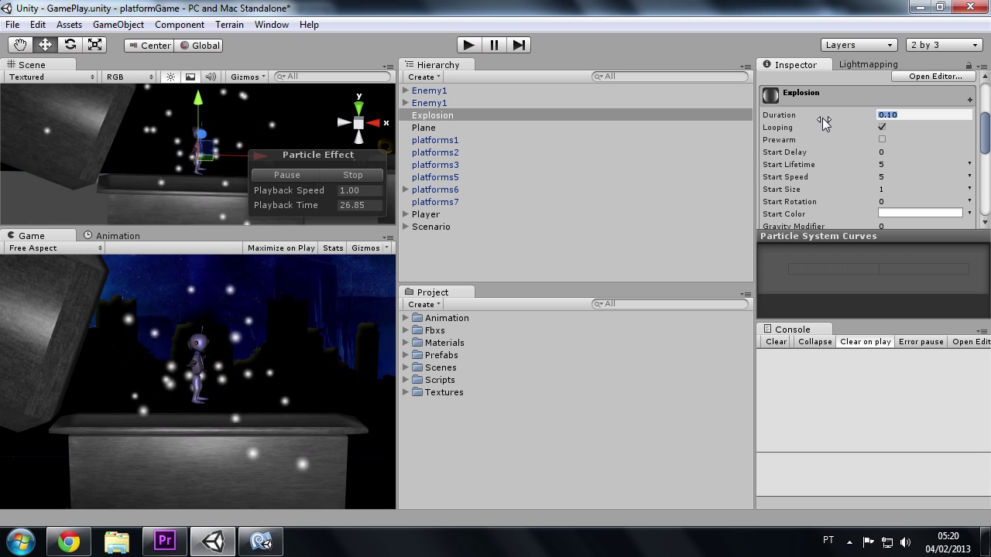
key(Return)
scroll(873, 184, down, 3)
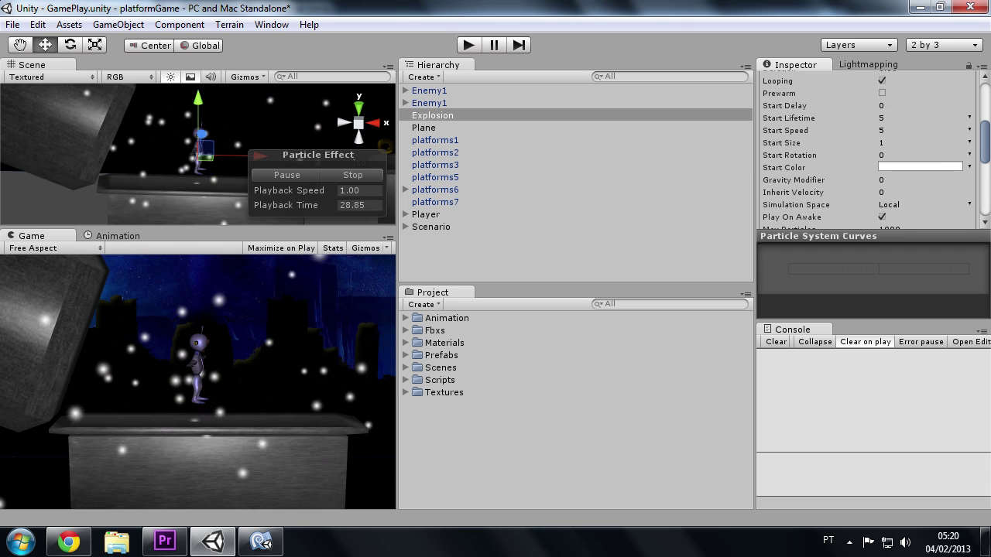
scroll(873, 184, down, 3)
drag(873, 184, 528, 190)
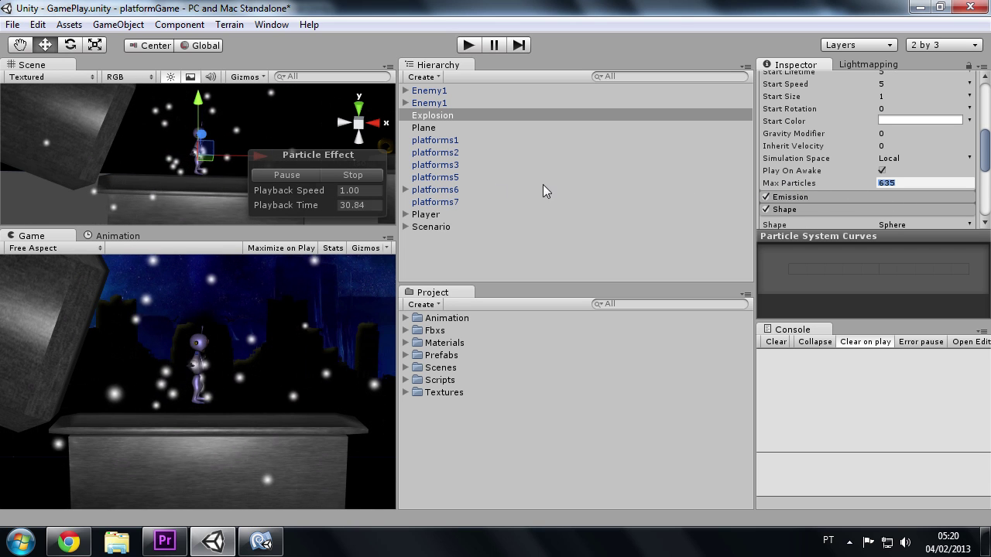
drag(529, 190, 849, 183)
drag(984, 185, 328, 172)
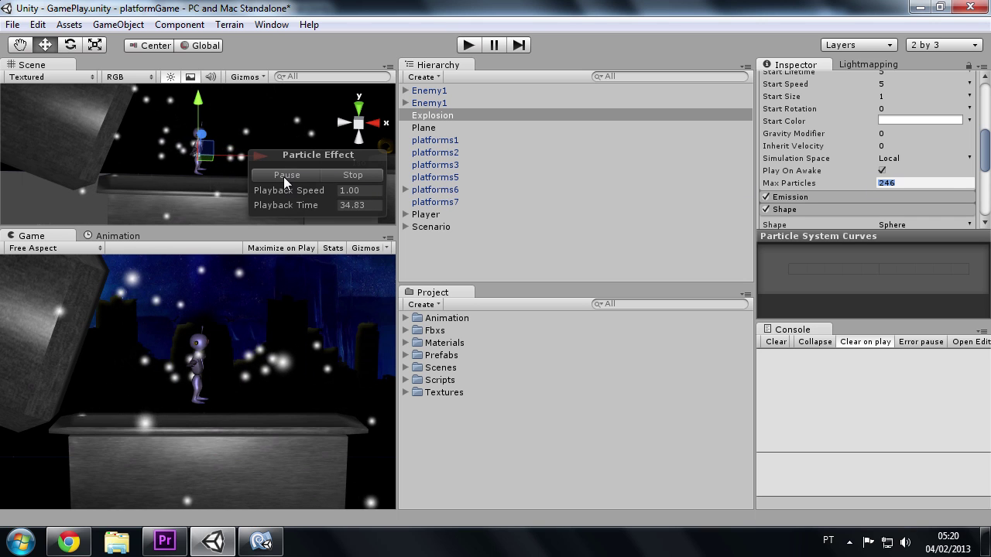
drag(213, 180, 198, 182)
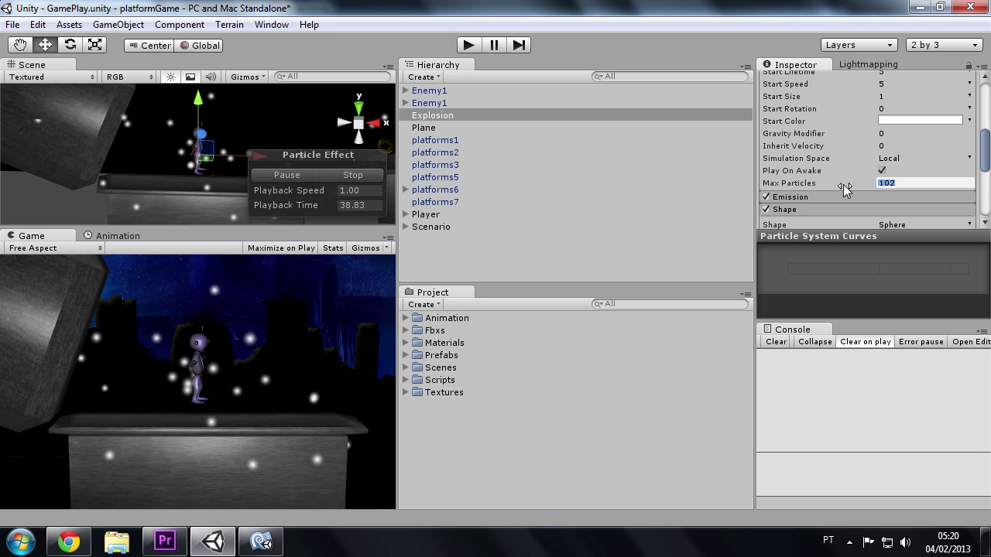
drag(876, 186, 843, 184)
scroll(988, 159, up, 3)
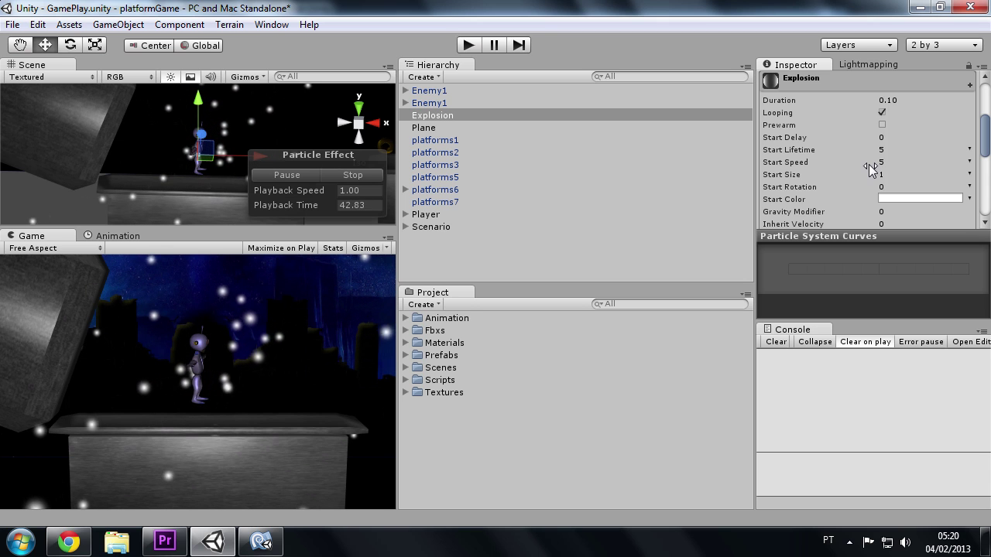
Set the Start Lifetime to 0.5.
drag(862, 151, 802, 148)
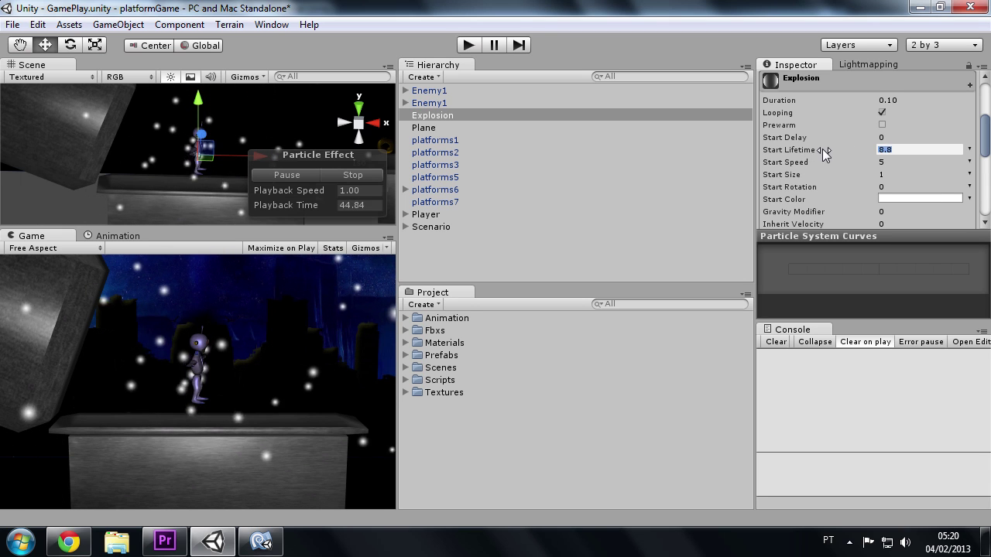
text(0.5)
key(Return)
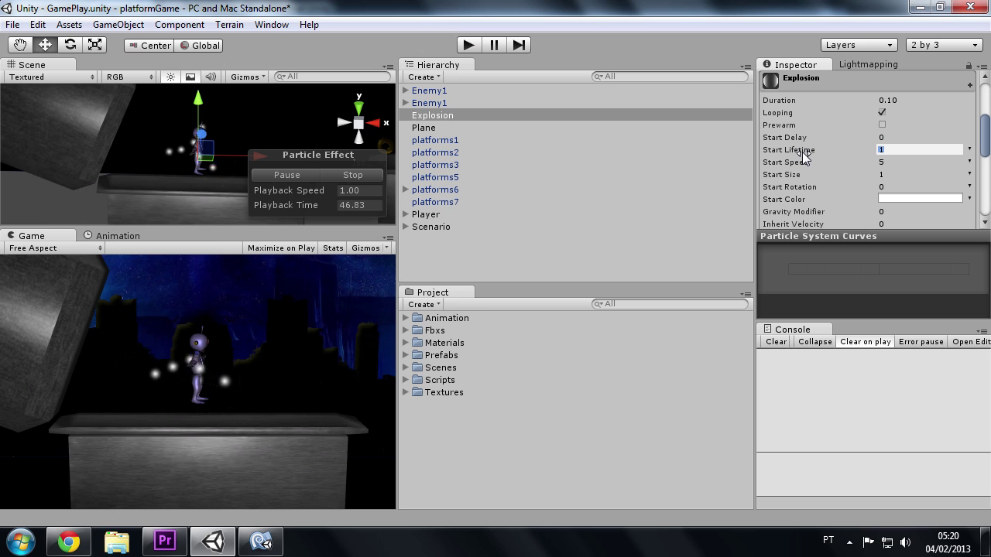
click(802, 153)
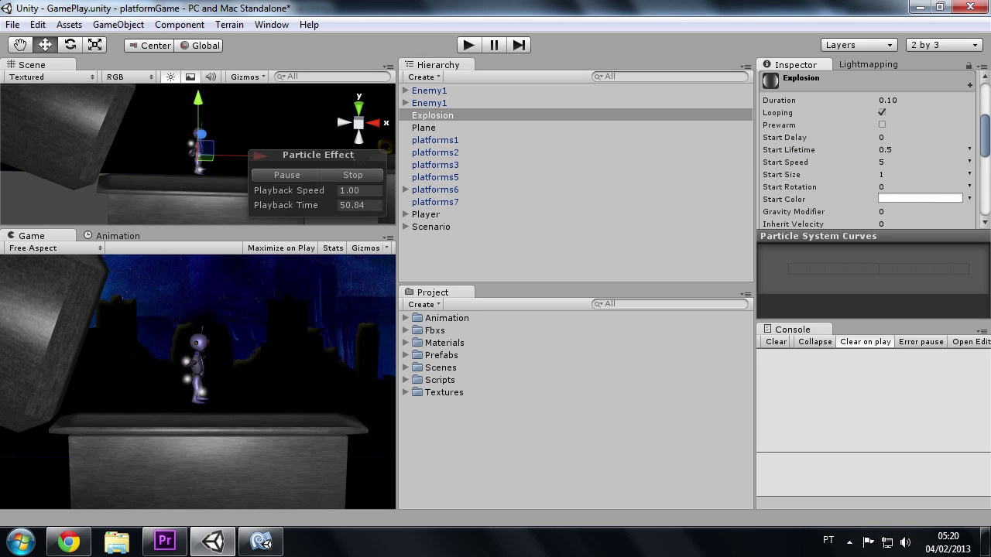
Make Start Size random between two constants with lower value 1, and raise Start Speed toward 7.
click(969, 175)
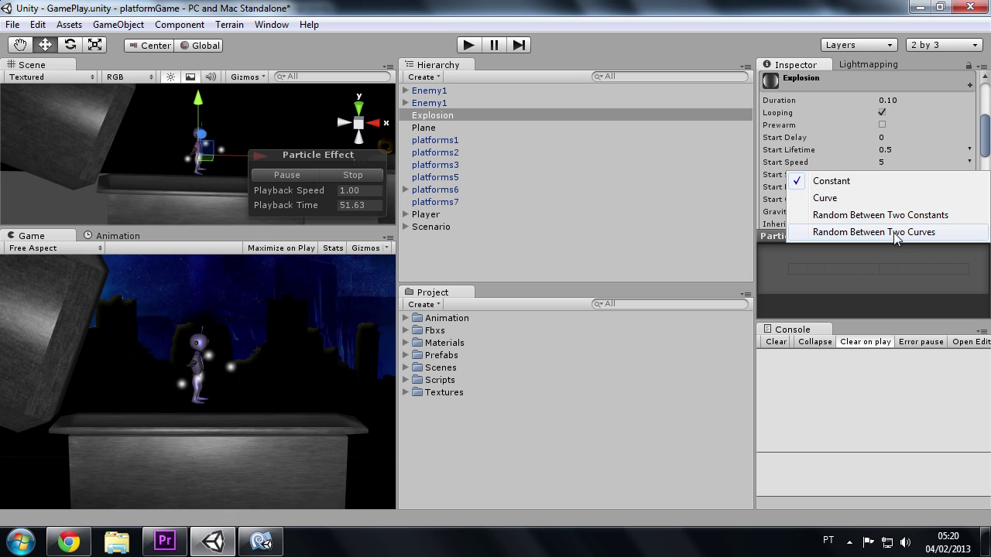
click(867, 218)
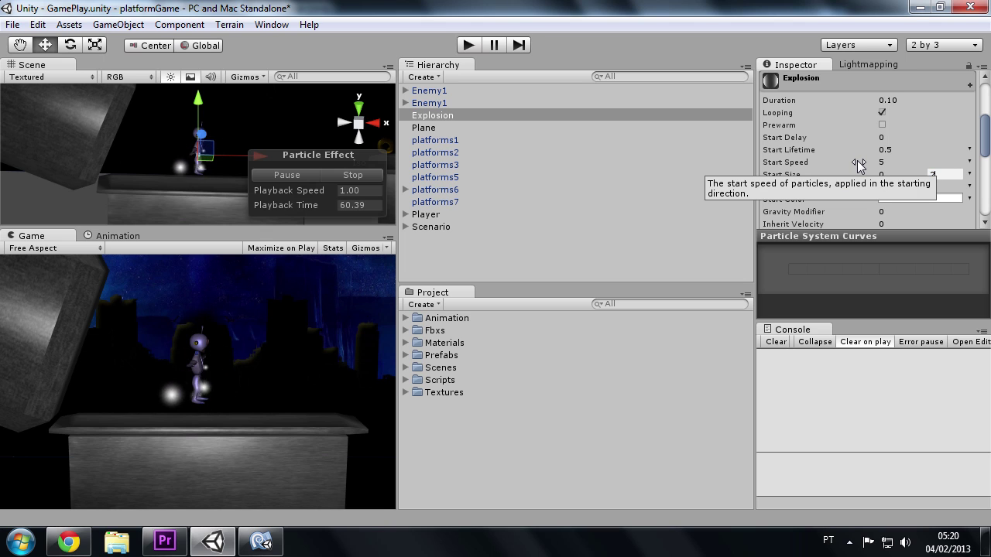
click(890, 174)
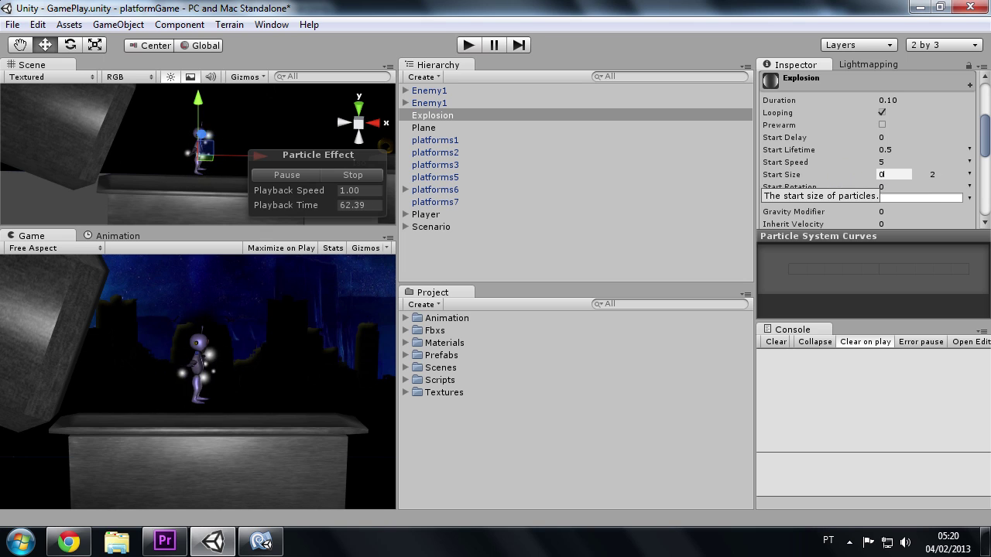
text(1)
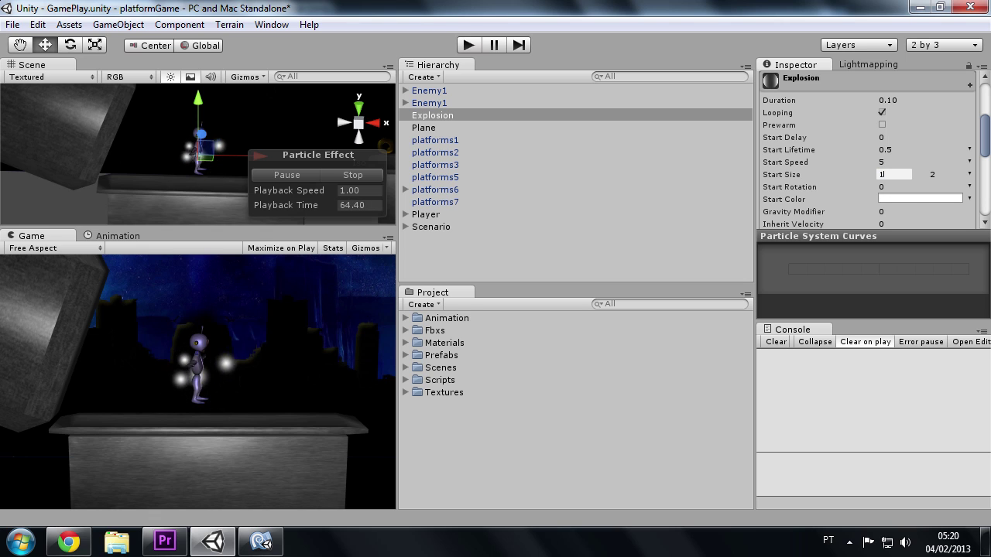
mouse_move(873, 162)
mouse_down()
mouse_move(896, 162)
mouse_move(867, 165)
mouse_up()
scroll(882, 165, down, 5)
scroll(896, 167, down, 5)
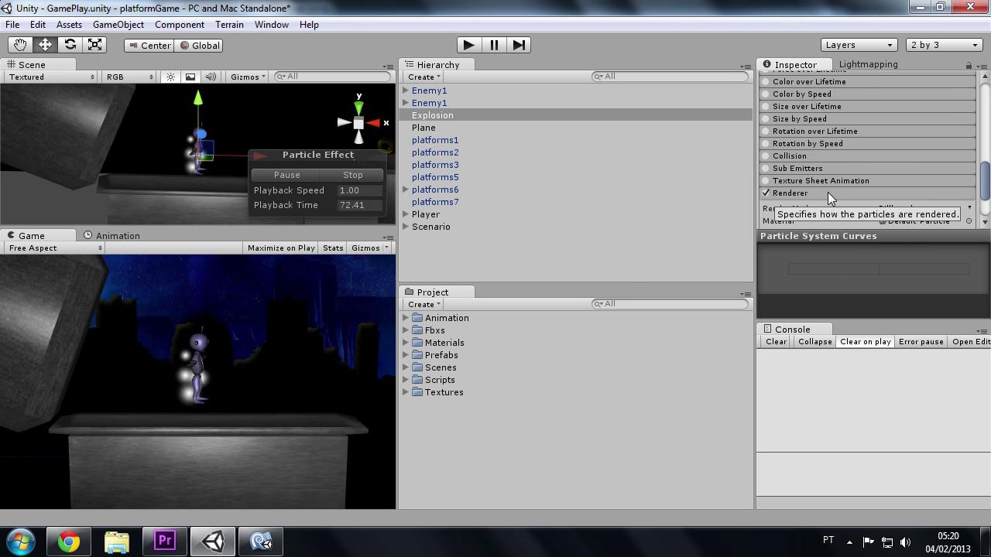
In the Renderer module, replace Default-Particle with the power material.
click(827, 192)
scroll(827, 192, down, 2)
click(968, 130)
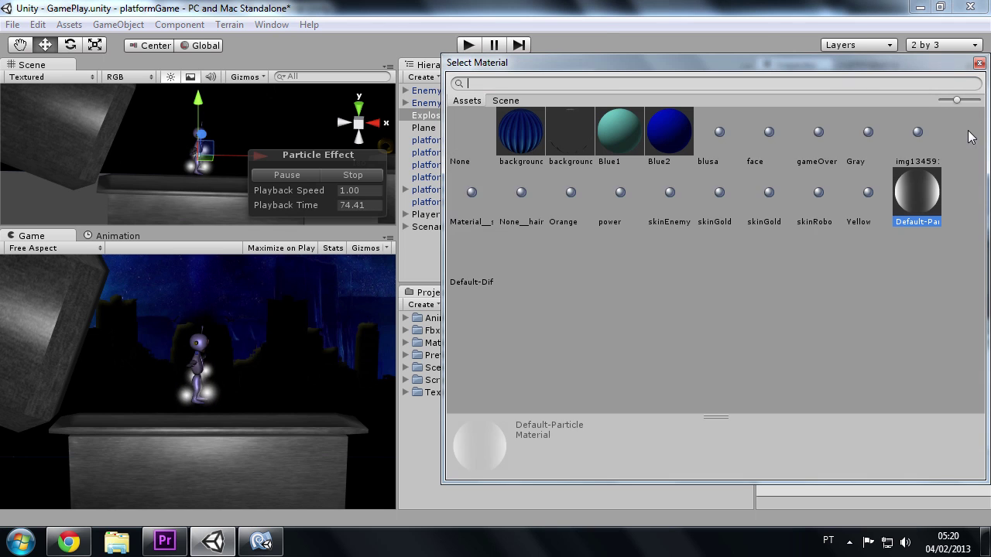
click(611, 201)
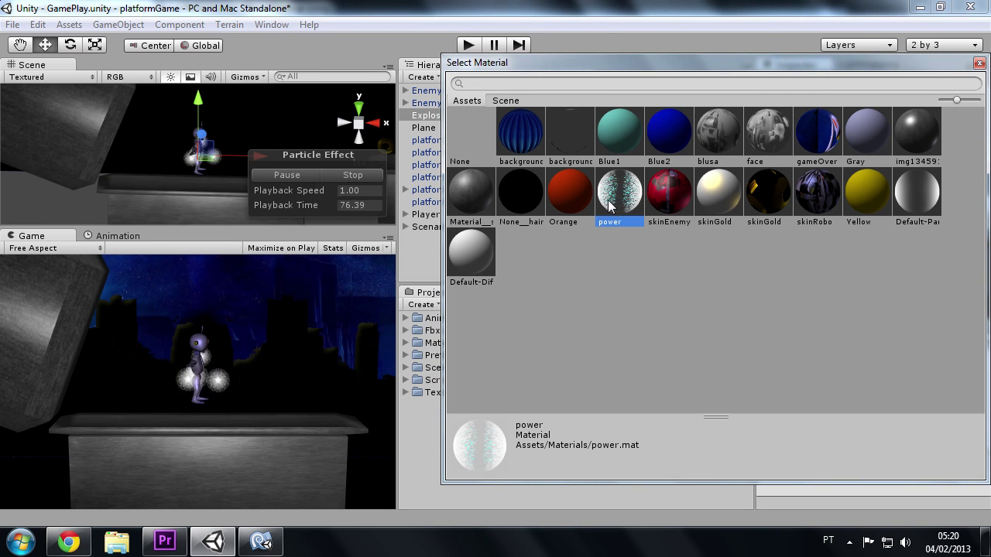
double_click(611, 199)
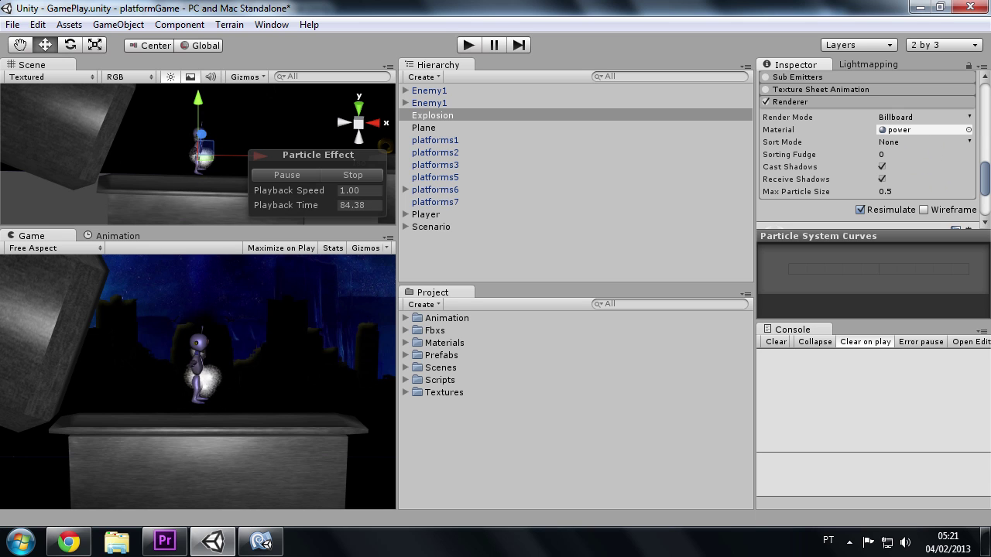
Drag Explosion into the Prefabs folder to make a prefab, then delete it from the Hierarchy.
mouse_move(986, 190)
mouse_down()
mouse_move(987, 210)
mouse_move(987, 93)
mouse_up()
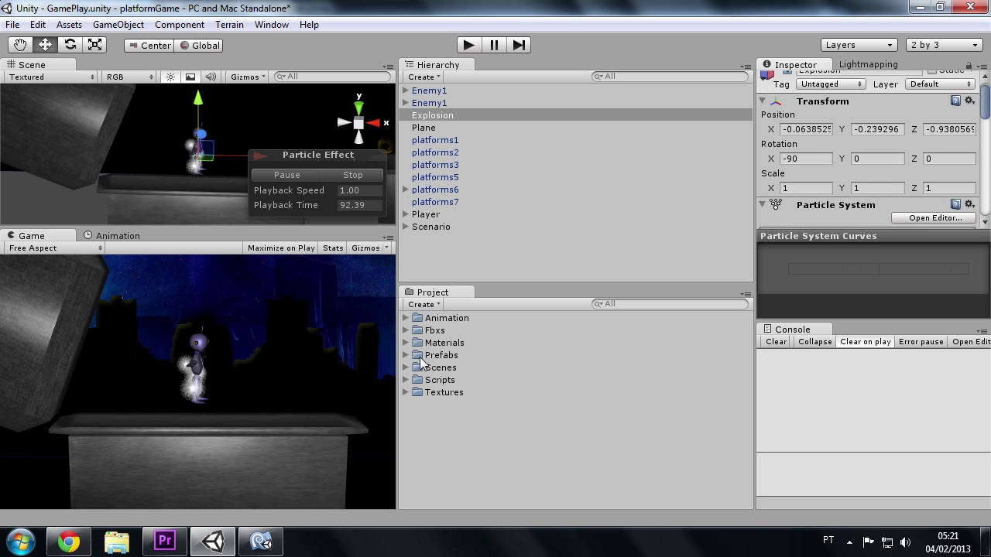
mouse_move(444, 115)
mouse_down()
mouse_move(462, 330)
mouse_move(453, 356)
mouse_up()
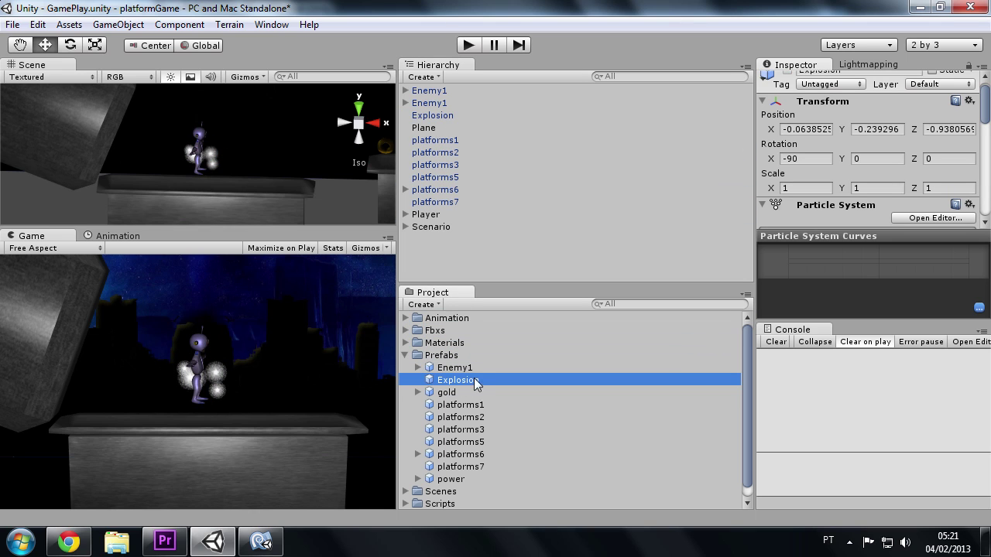
click(433, 115)
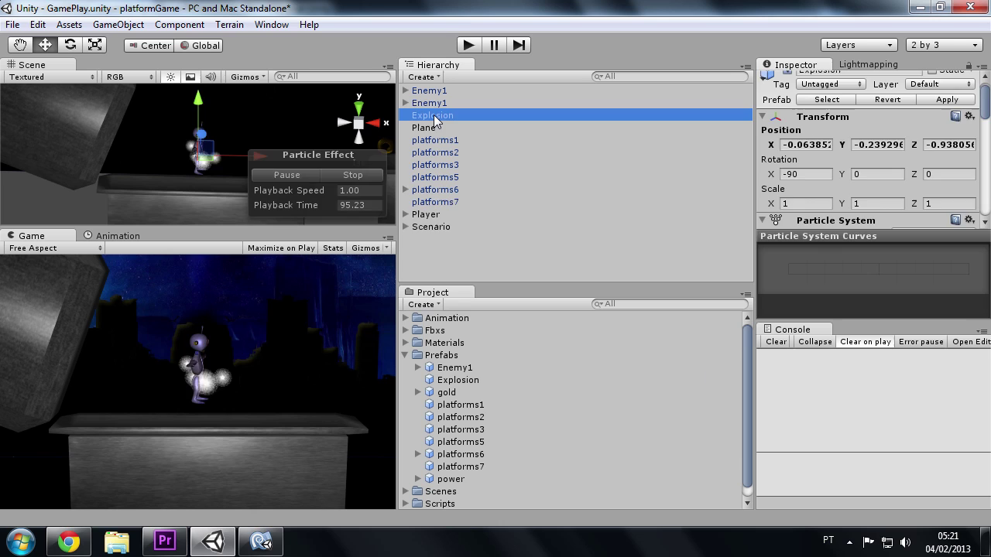
key(Delete)
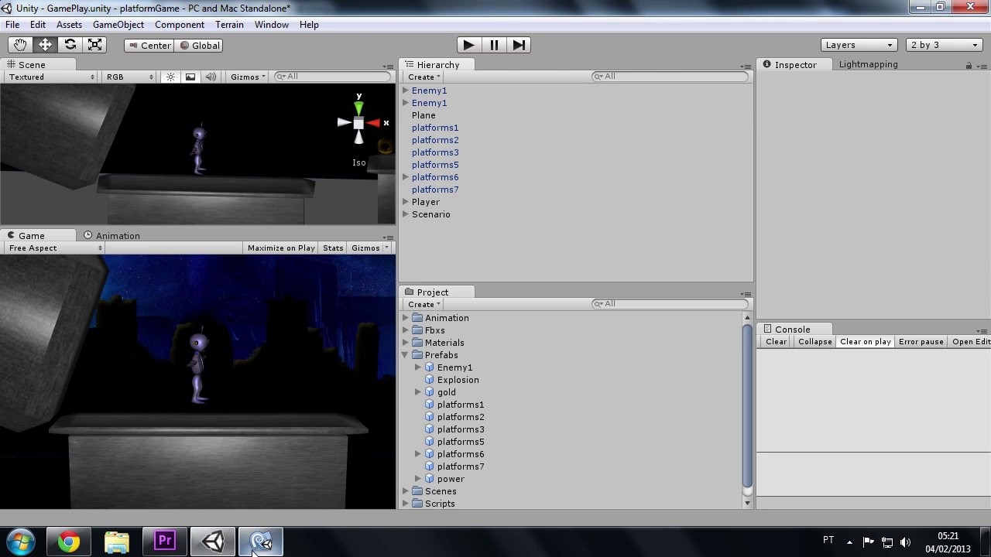
In EnemyBehaviour.cs, add a public explosionPower field after totalLife and save.
click(253, 551)
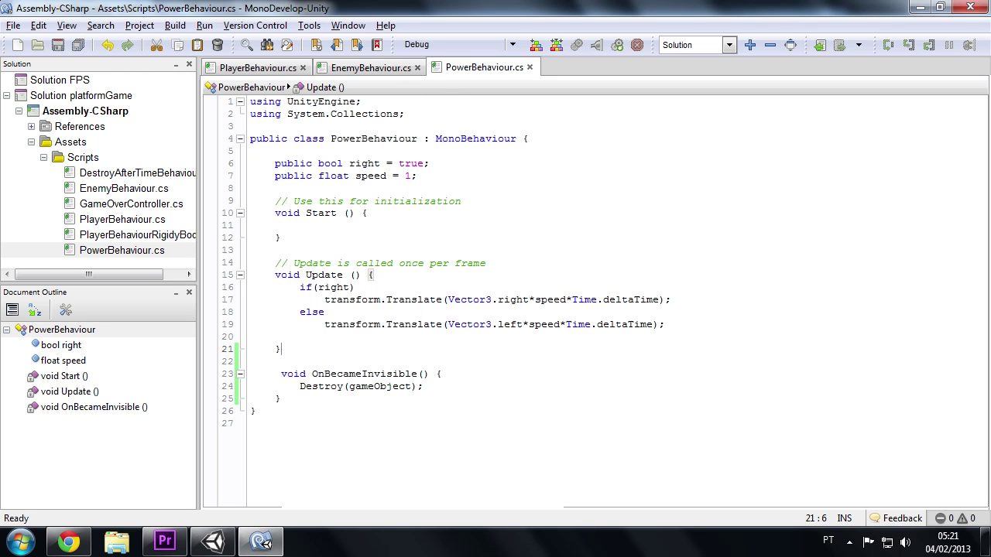
click(418, 175)
key(Return)
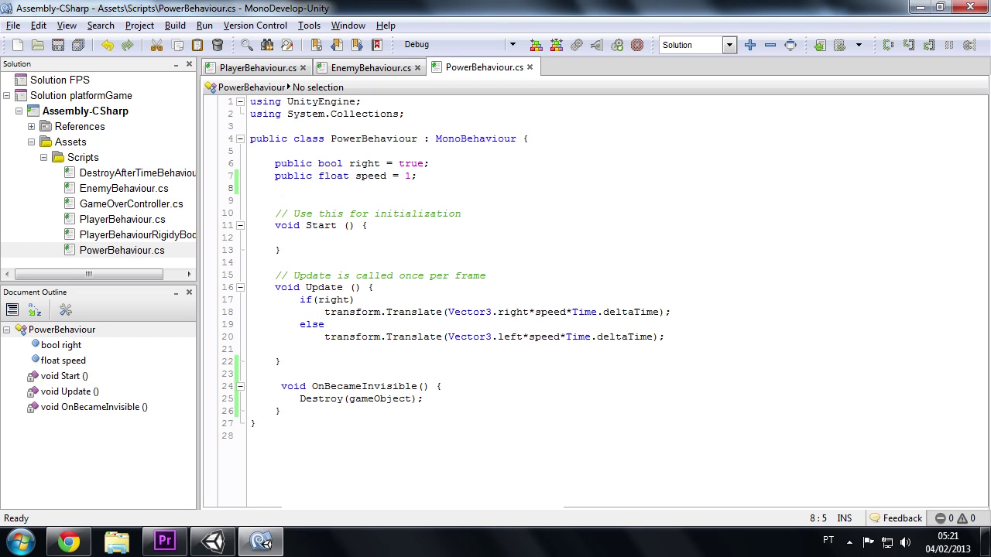
click(358, 69)
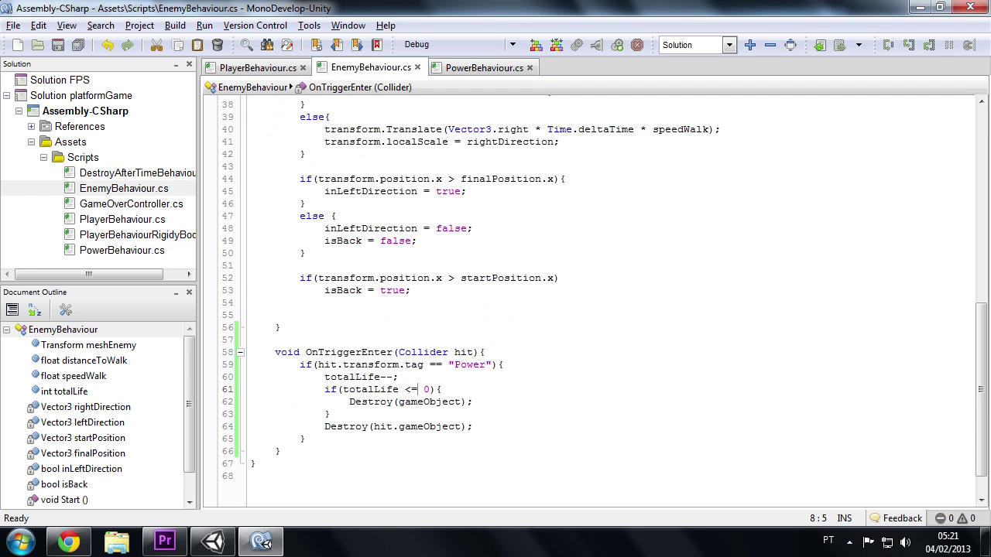
scroll(588, 298, up, 8)
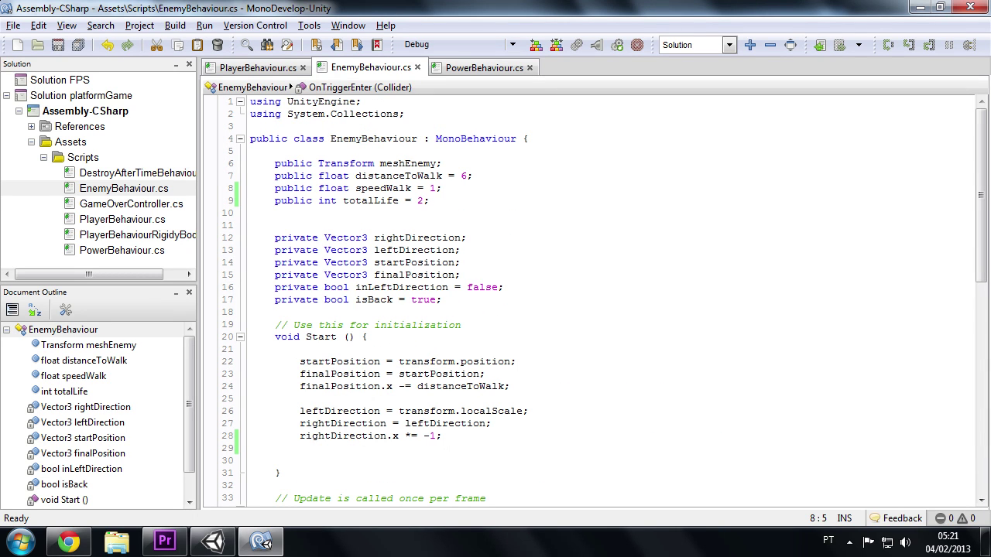
click(429, 200)
key(Return)
text(public )
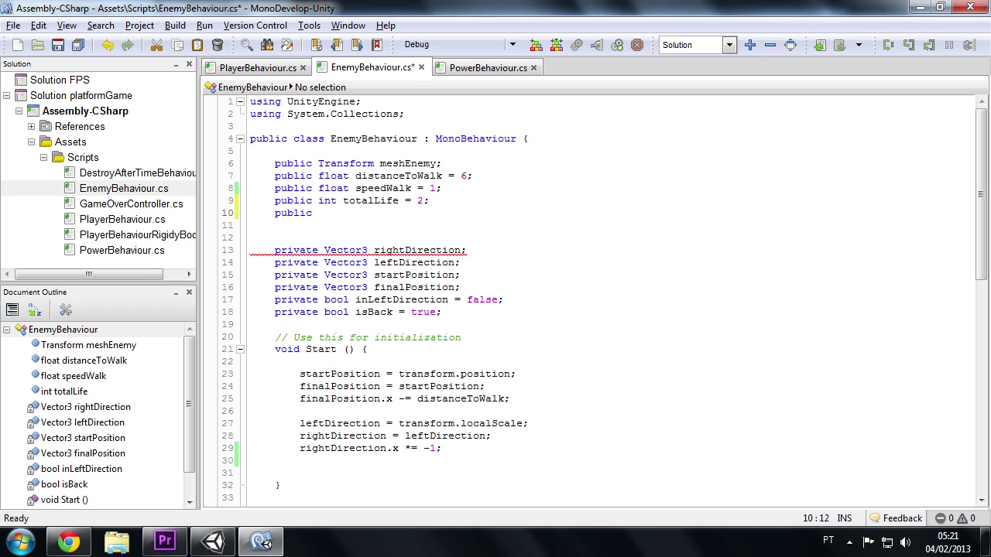
text(par)
key(Down)
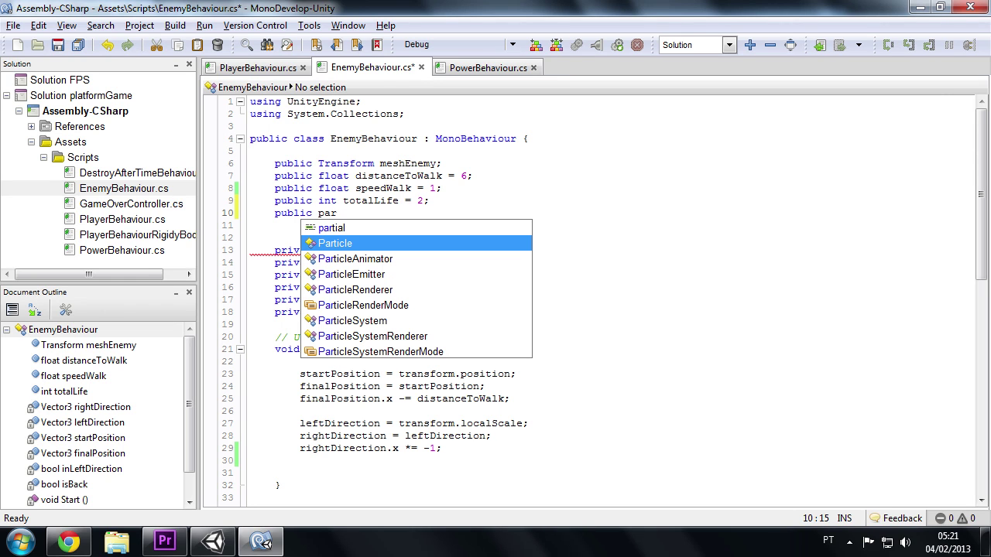
key(Return)
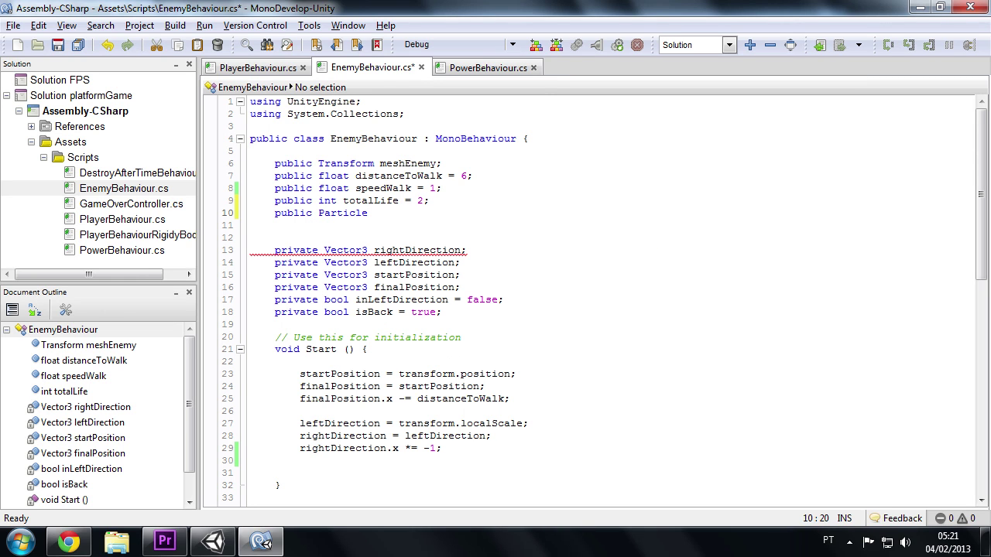
text(ex)
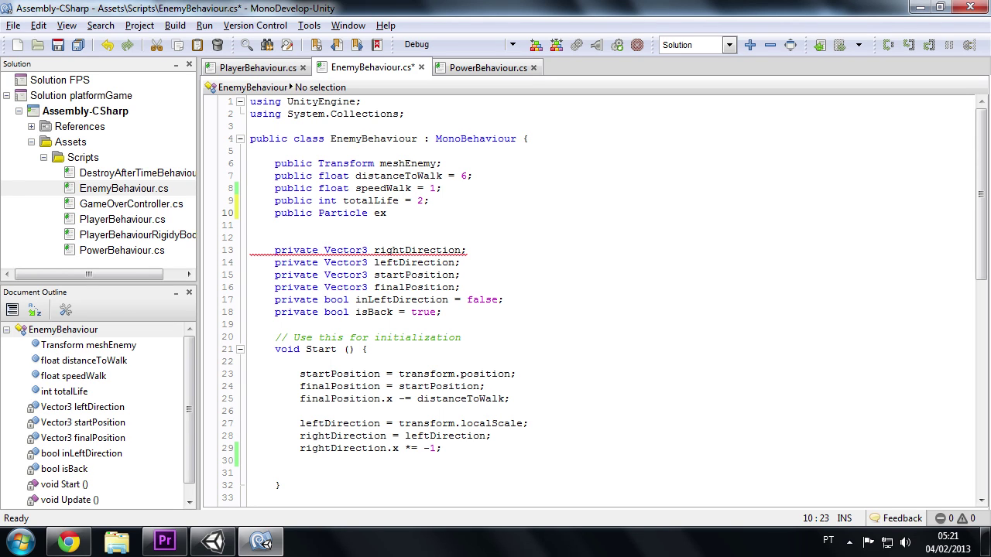
text(plosionP)
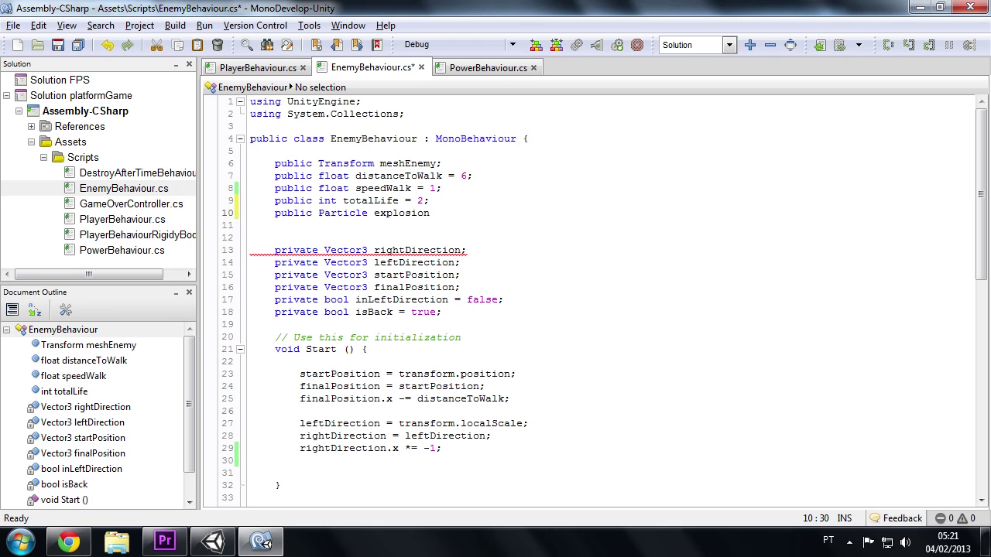
text(owe)
key(ctrl+s)
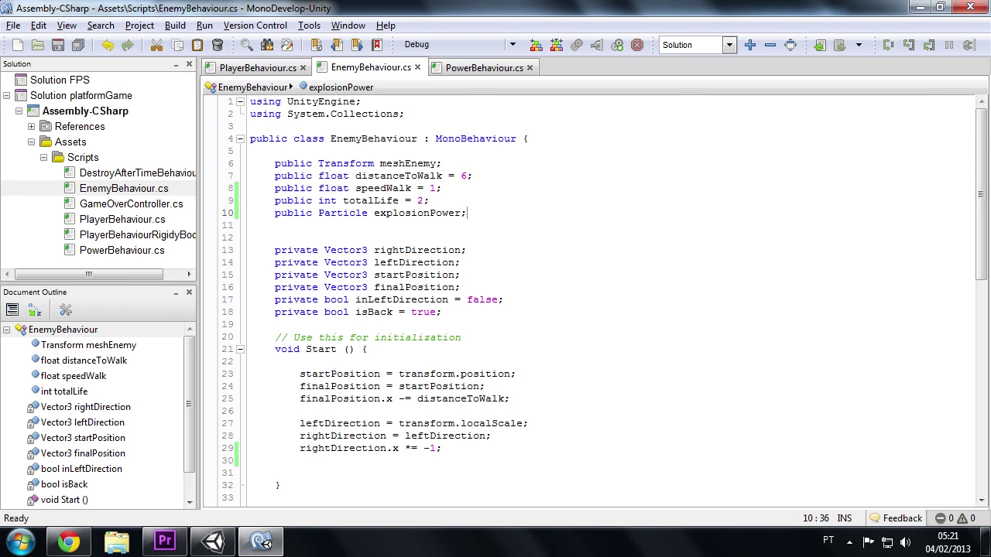
Change the field's type to ParticleSystem and save the script.
double_click(343, 213)
text(Par)
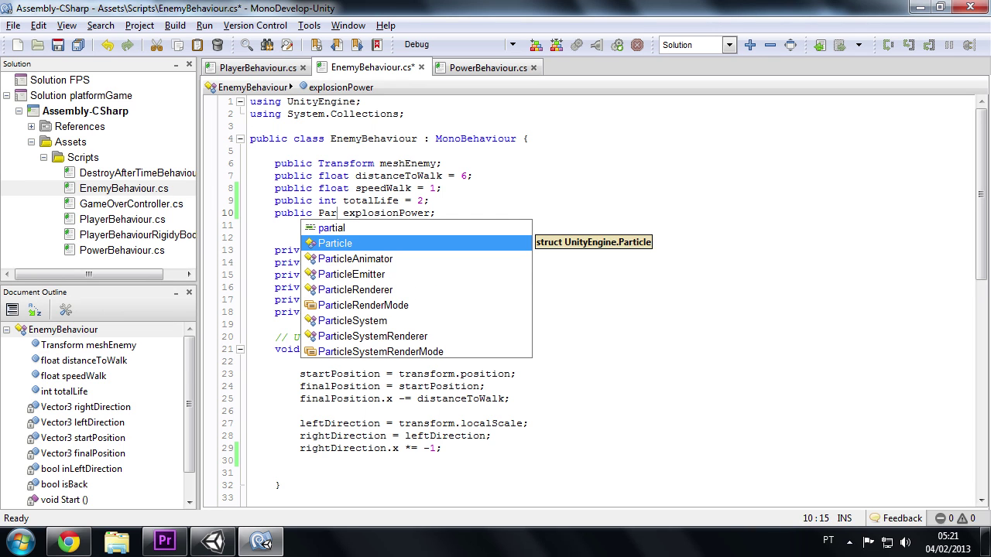
key(Down)
key(Down)
key(Down)
key(Down)
key(Down)
key(Return)
key(Up)
key(ctrl+s)
scroll(596, 301, down, 9)
scroll(596, 302, down, 5)
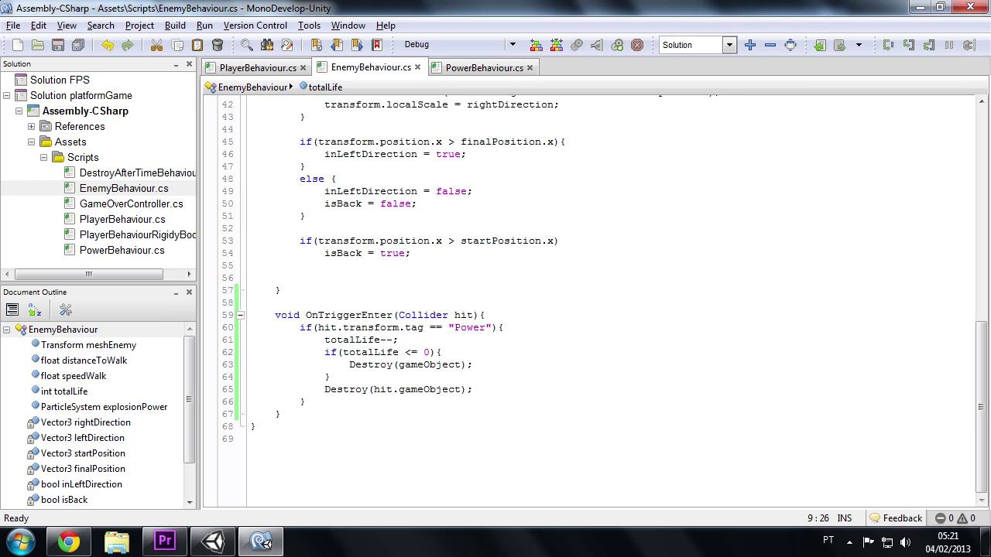
Add a line after the totalLife check starting 'Instantiate(explosionPower'.
click(472, 364)
key(Down)
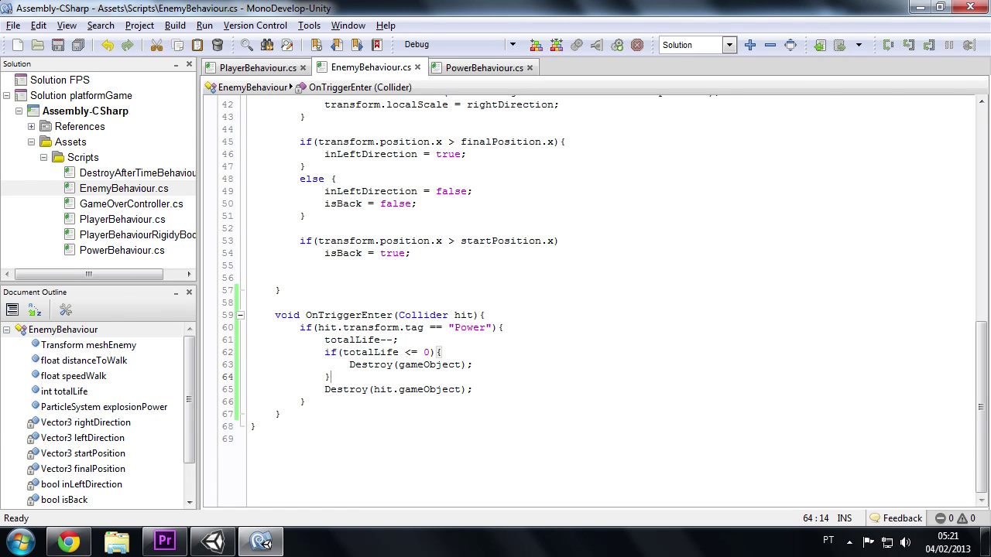
key(Return)
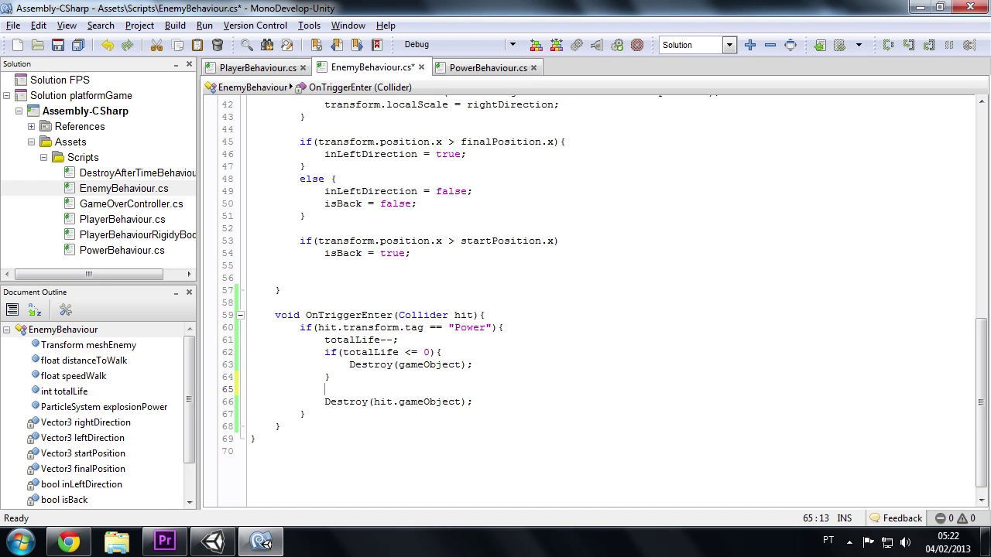
text(ins)
key(Return)
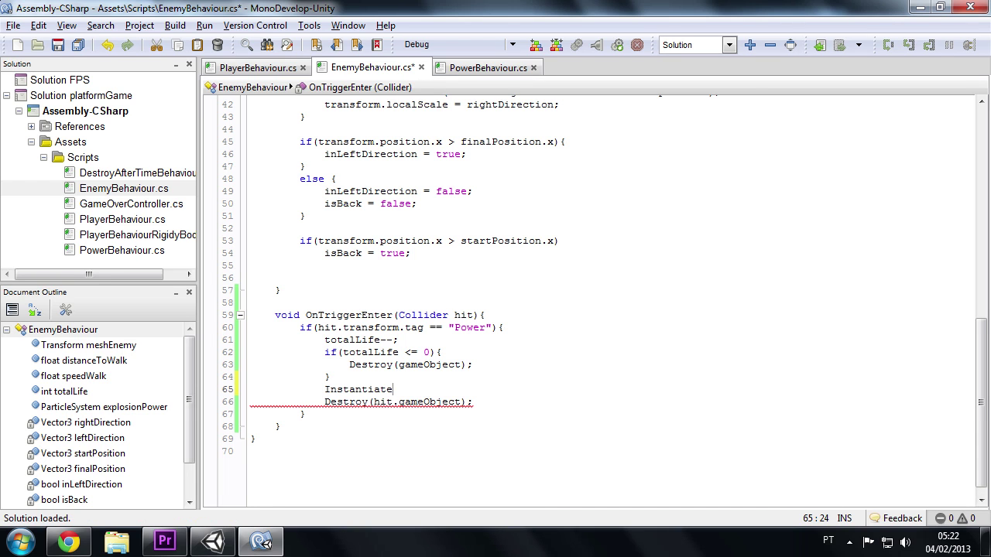
text(()
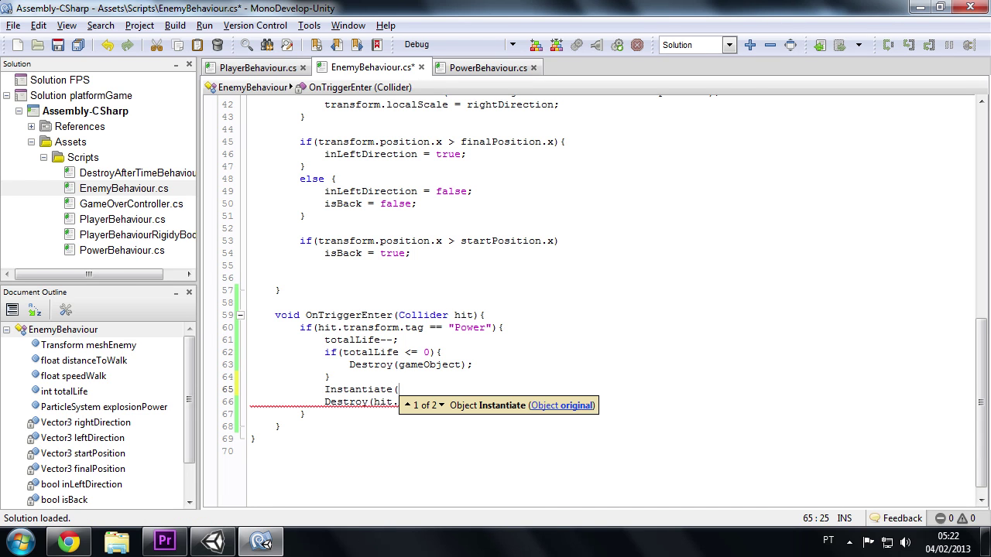
text(exp)
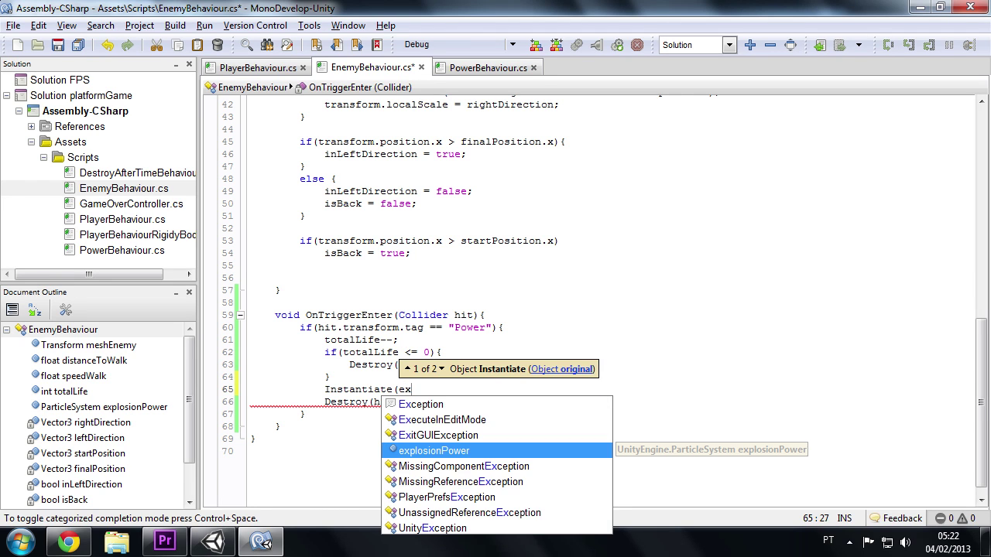
key(Return)
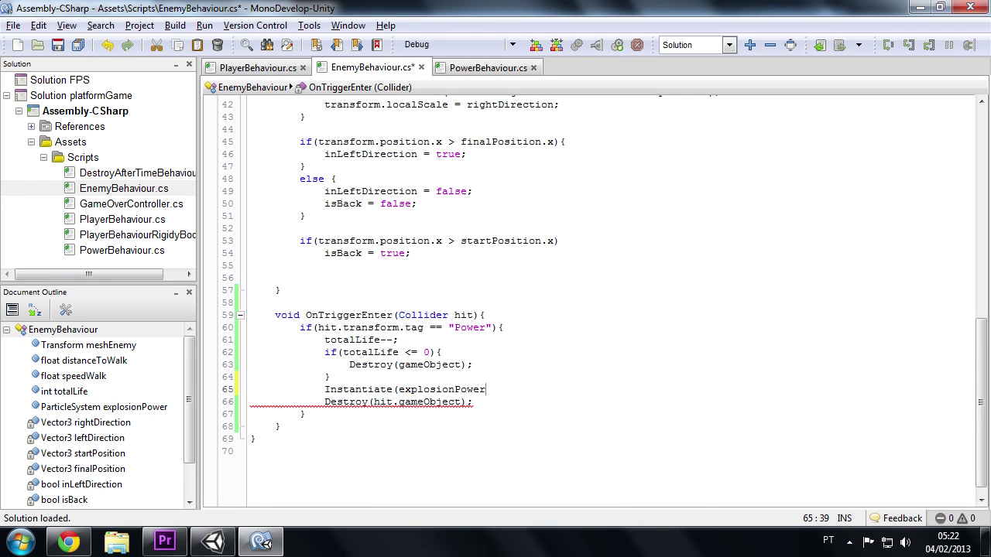
Complete it as '.gameObject, transform.position, transform.rotation);' and save EnemyBehaviour.cs.
text(.ga)
key(Return)
text(, )
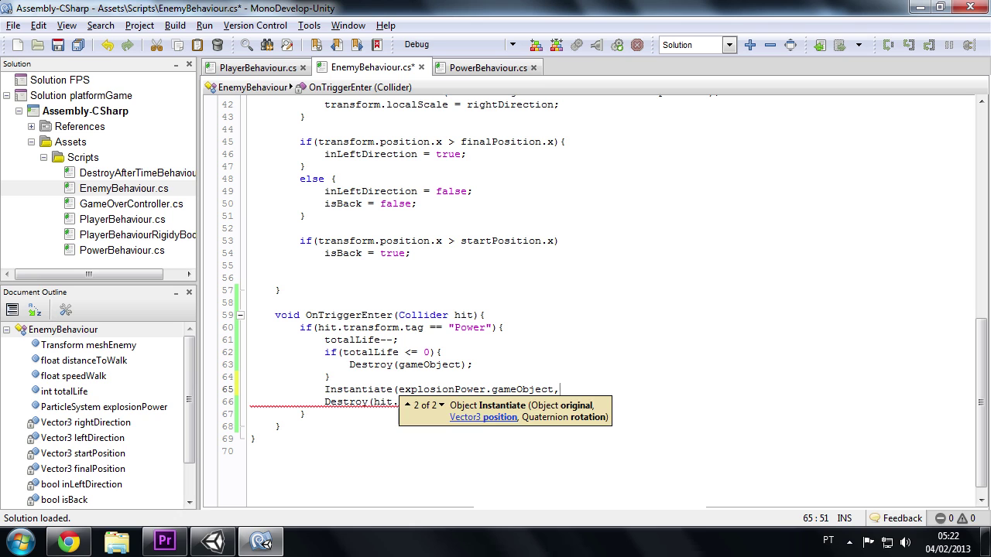
text(tra)
key(Return)
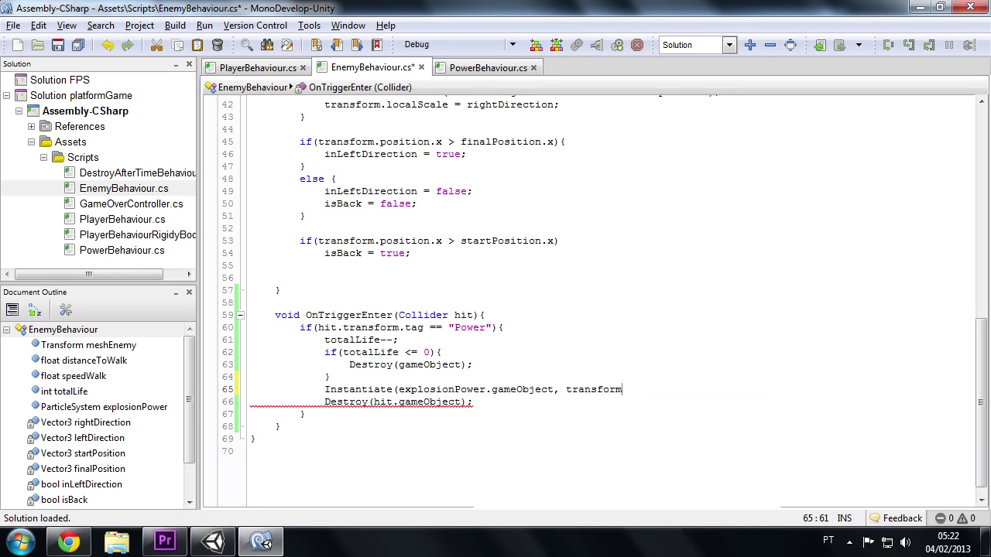
text(.)
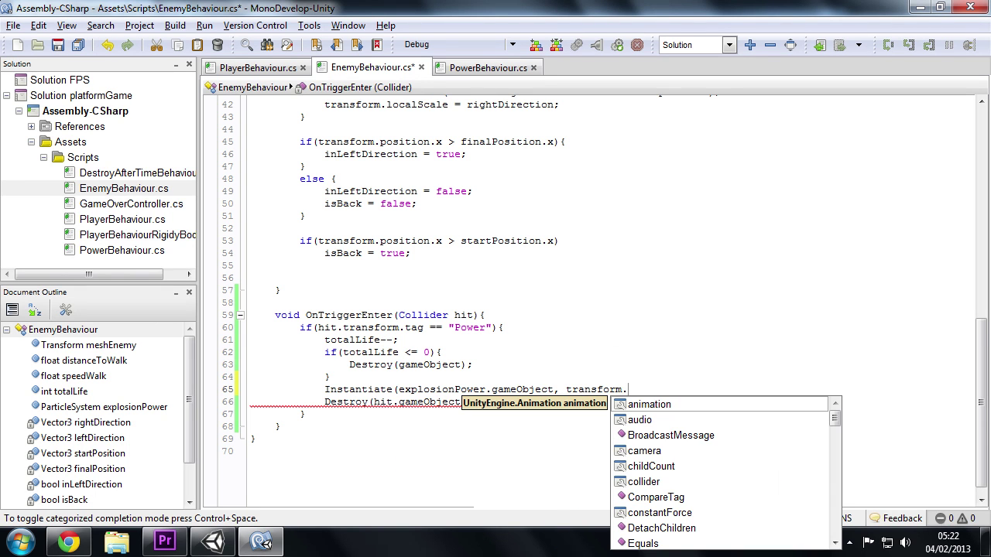
text(po)
key(Return)
text(,)
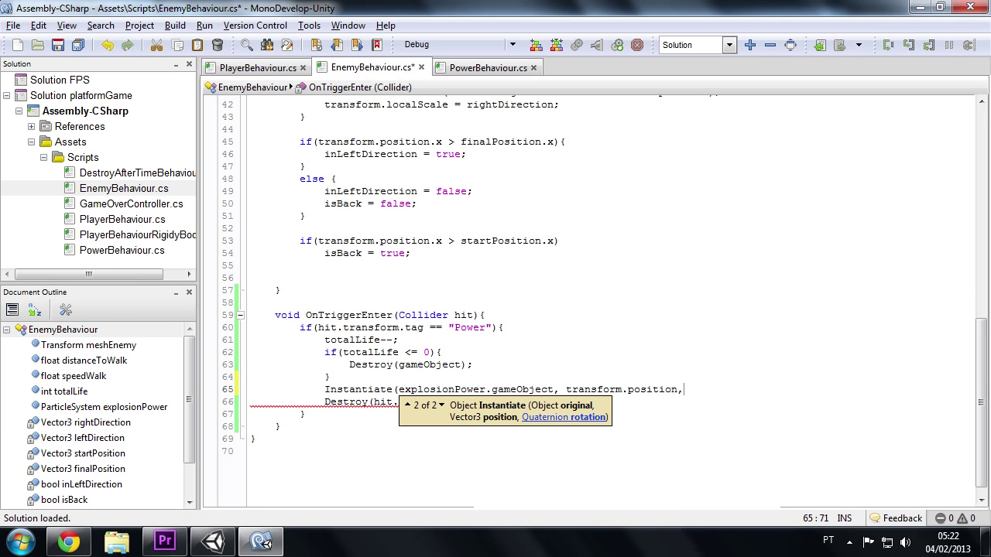
text( tra)
key(Return)
text(.)
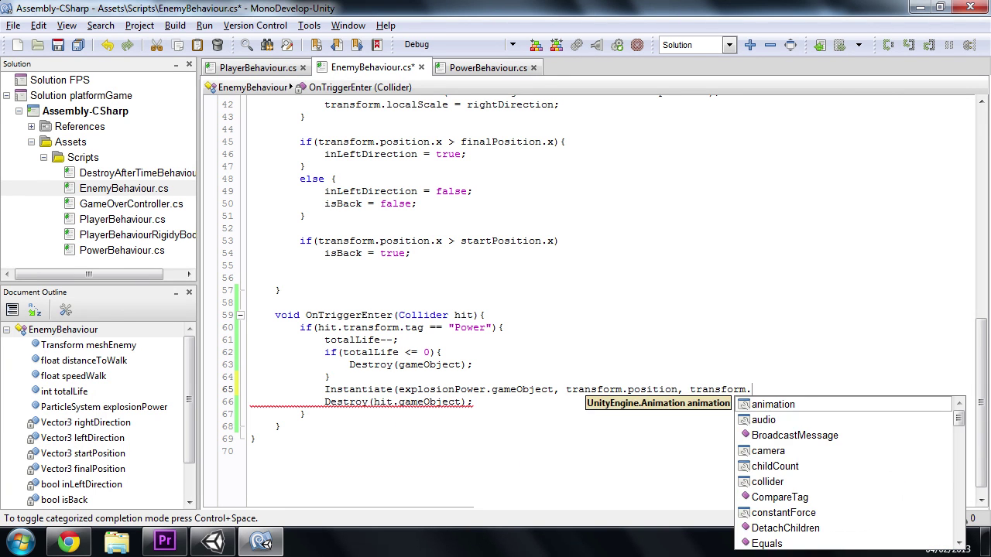
text(rota)
key(Return)
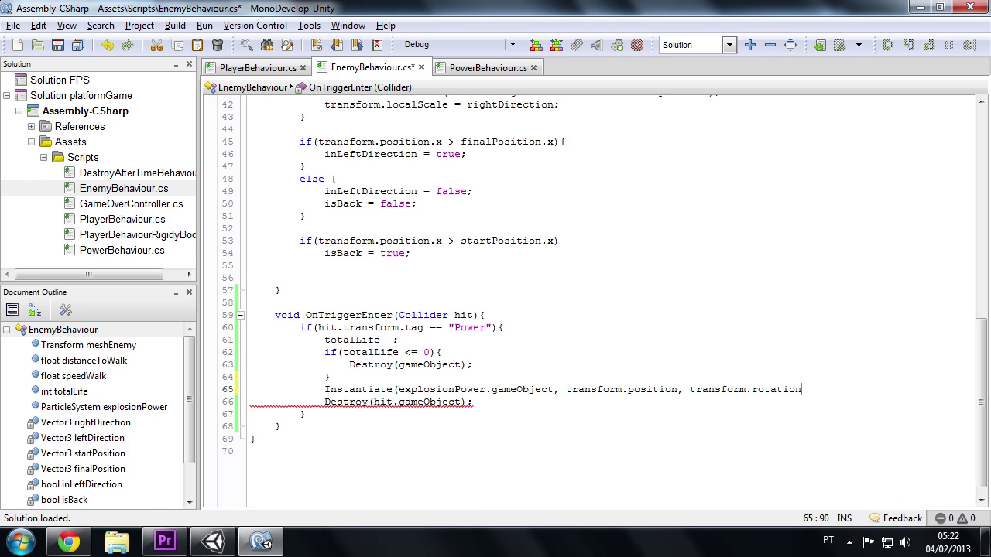
text();)
key(ctrl+s)
Assign the Explosion prefab to Enemy1's Explosion Power slot, then play-test by moving the player toward the enemies.
click(213, 542)
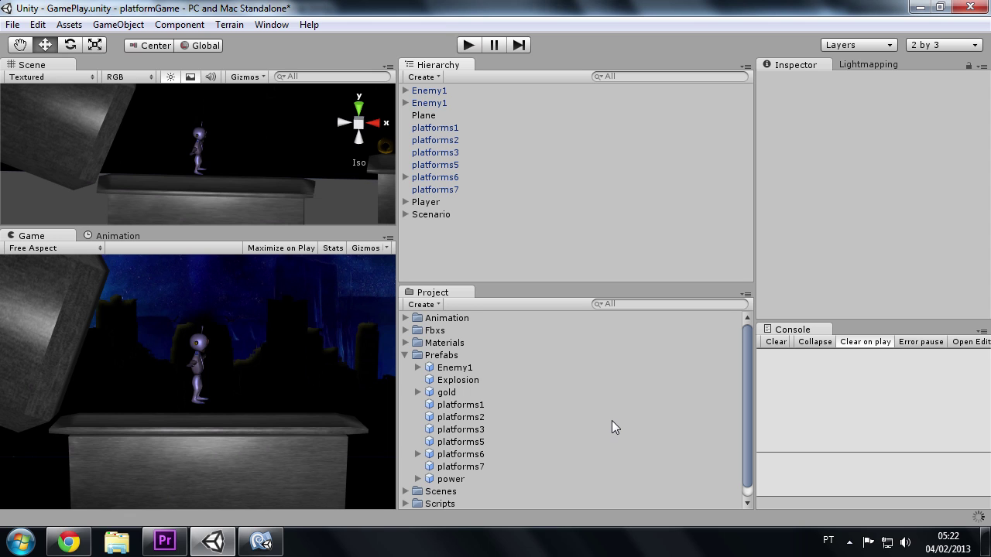
click(472, 369)
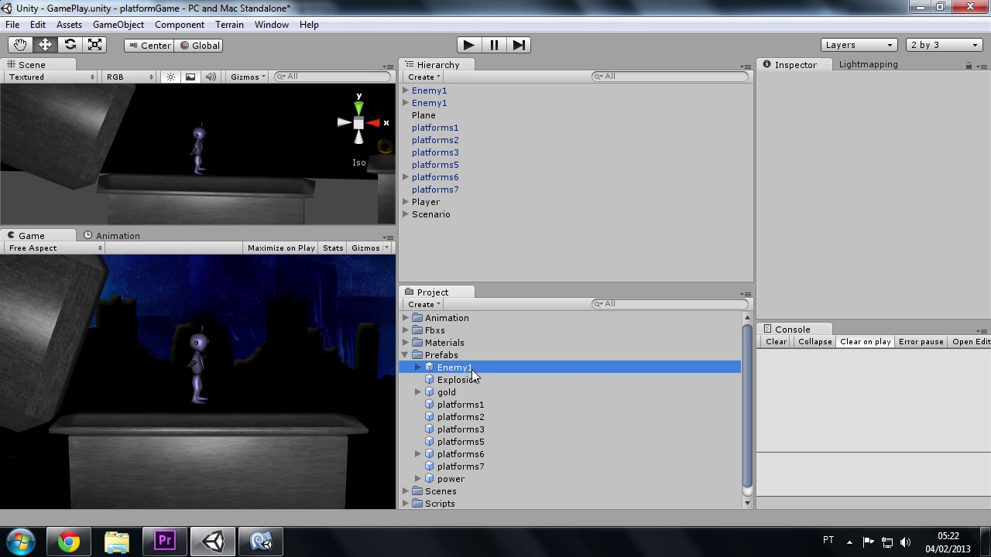
scroll(940, 174, down, 5)
scroll(940, 174, down, 1)
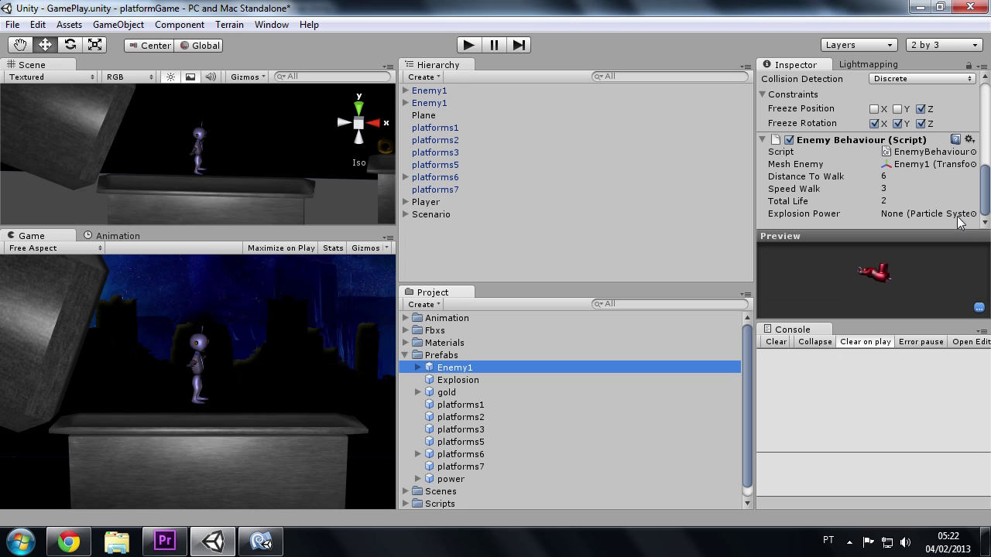
mouse_move(455, 380)
mouse_down()
mouse_move(923, 235)
mouse_move(936, 221)
mouse_up()
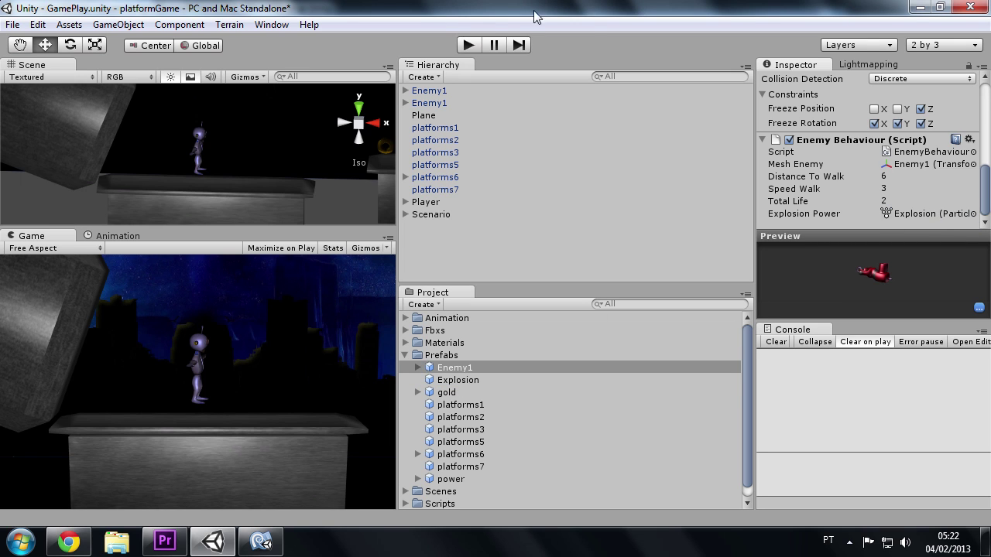
click(460, 45)
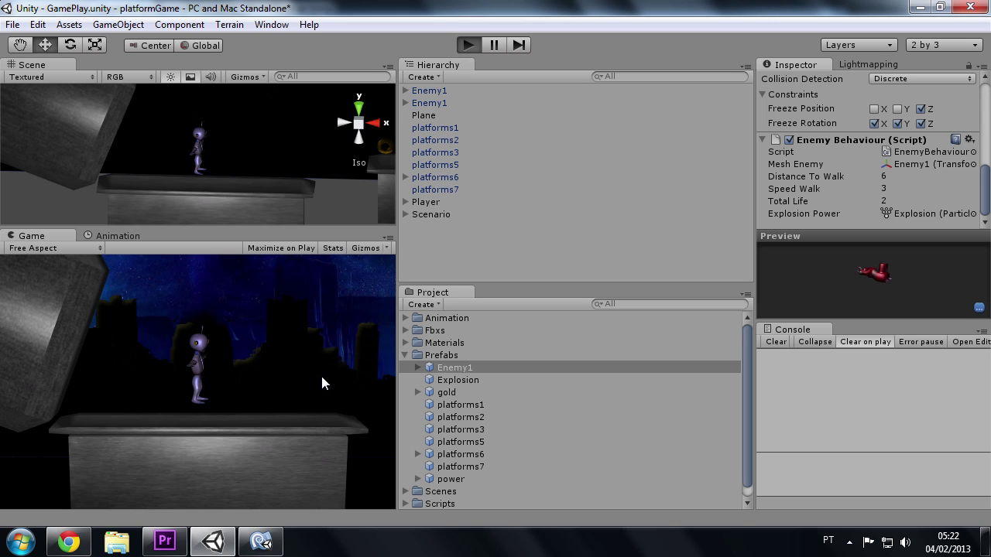
key(Right)
key(Right)
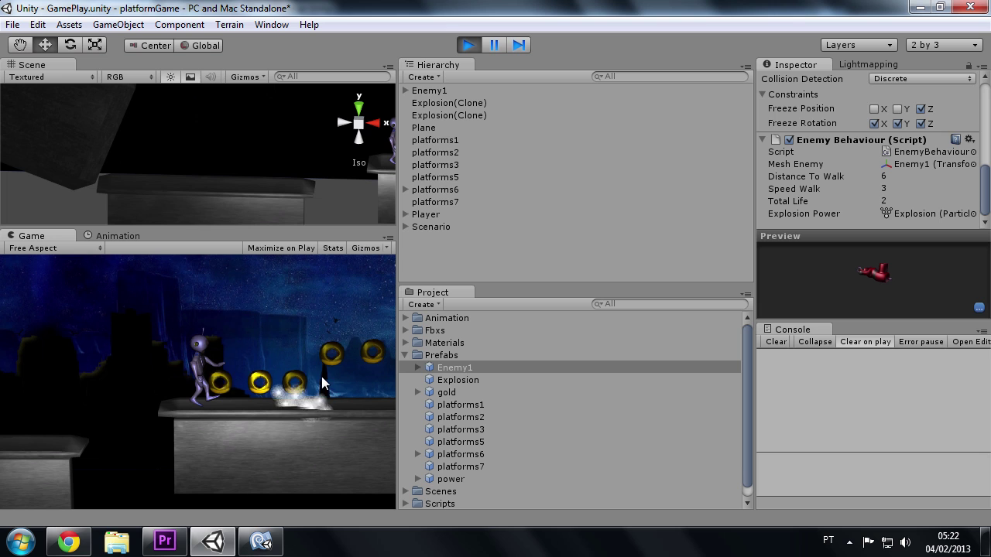
Change the Instantiate call in EnemyBehaviour.cs to hit.transform.position and hit.transform.rotation, and save.
click(468, 44)
click(243, 548)
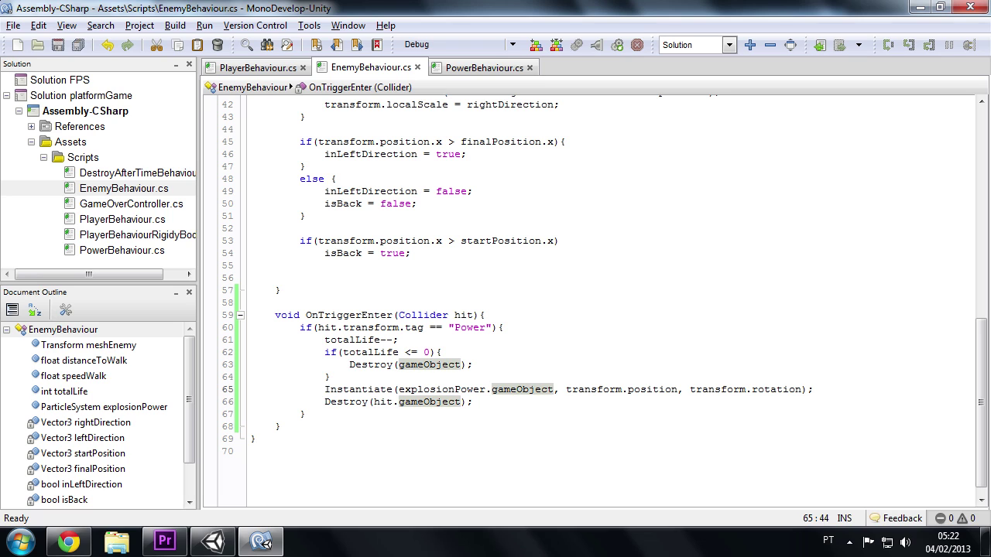
double_click(384, 402)
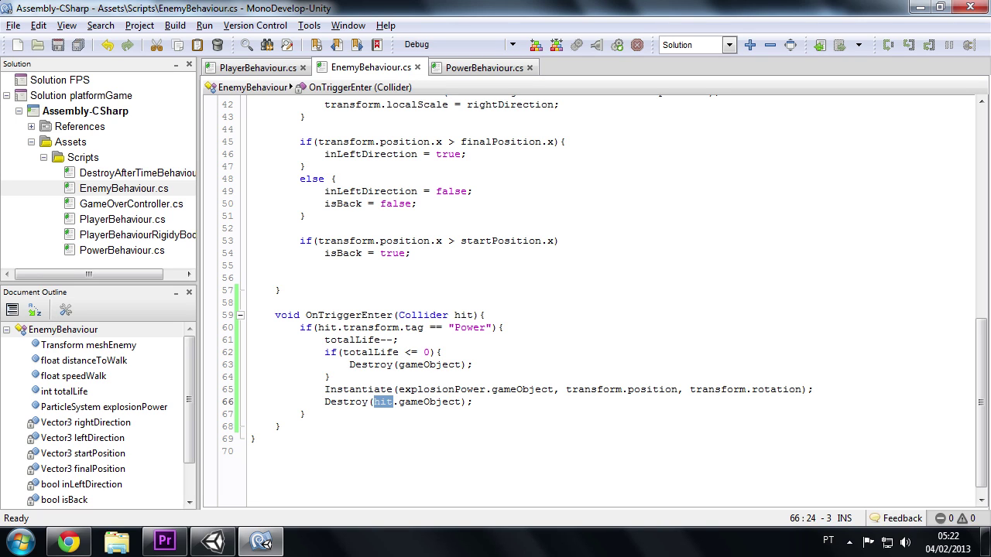
double_click(441, 389)
click(398, 389)
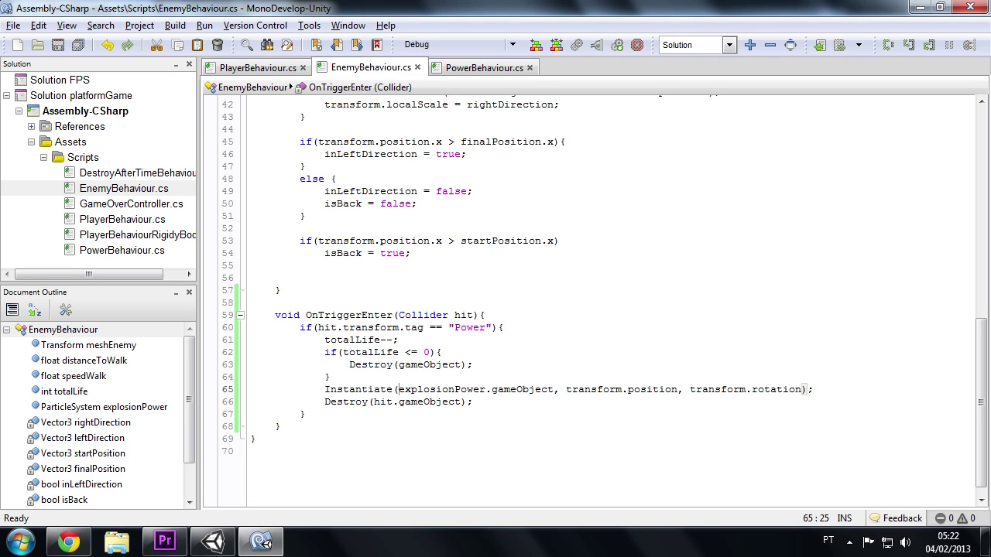
click(568, 389)
text(hit.)
click(442, 352)
click(714, 389)
text(hit.)
key(ctrl+s)
click(473, 365)
Play-test in Unity, walking toward an enemy to see explosions at the hit points, then stop.
click(212, 541)
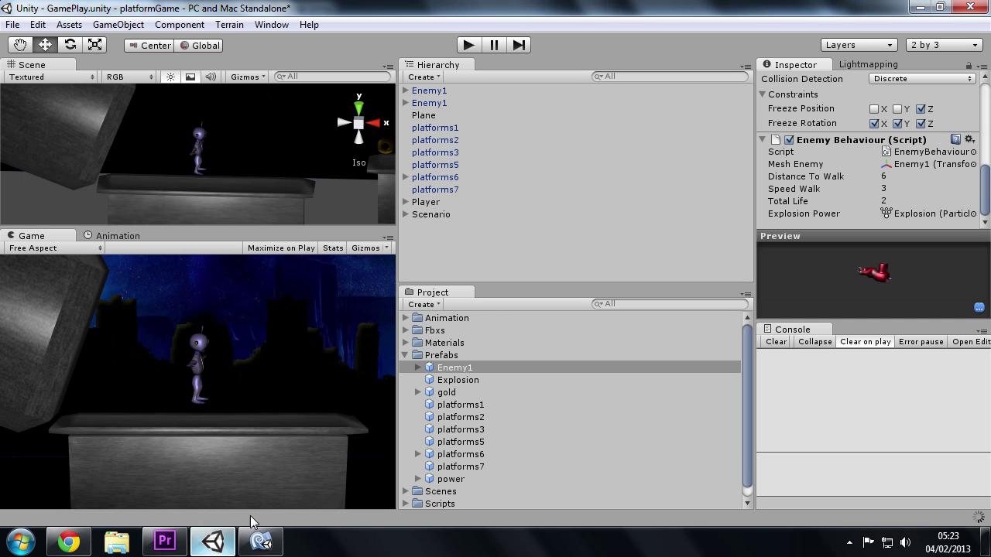
click(467, 47)
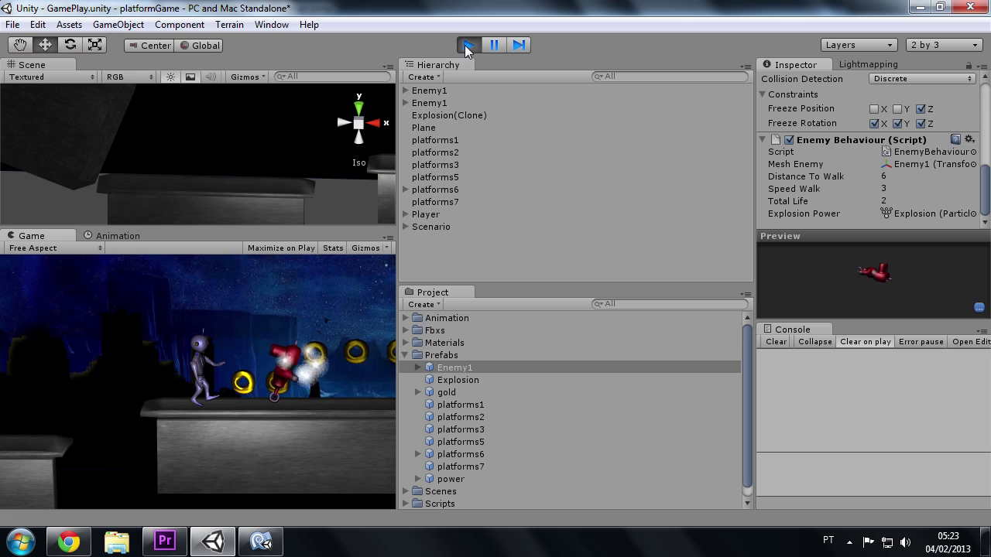
key(Right)
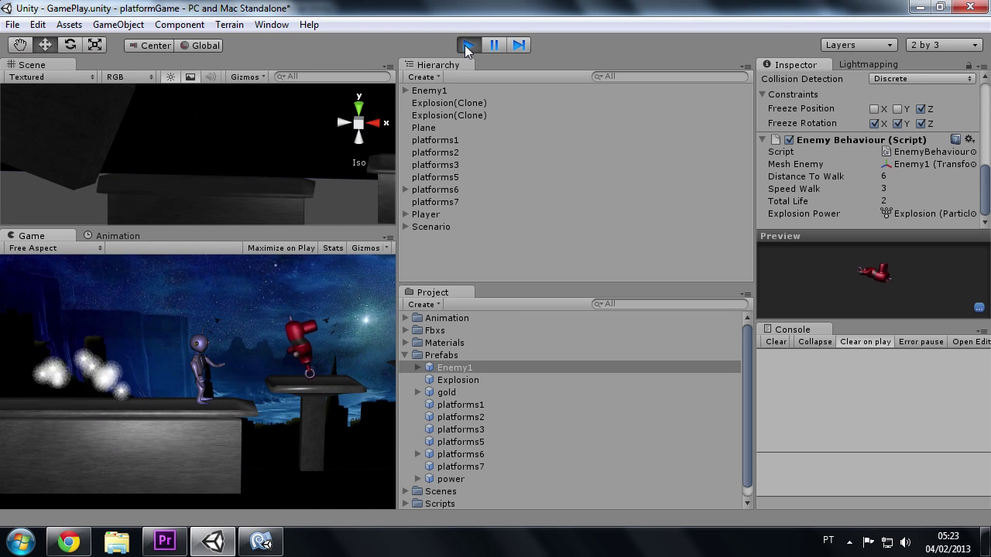
click(467, 44)
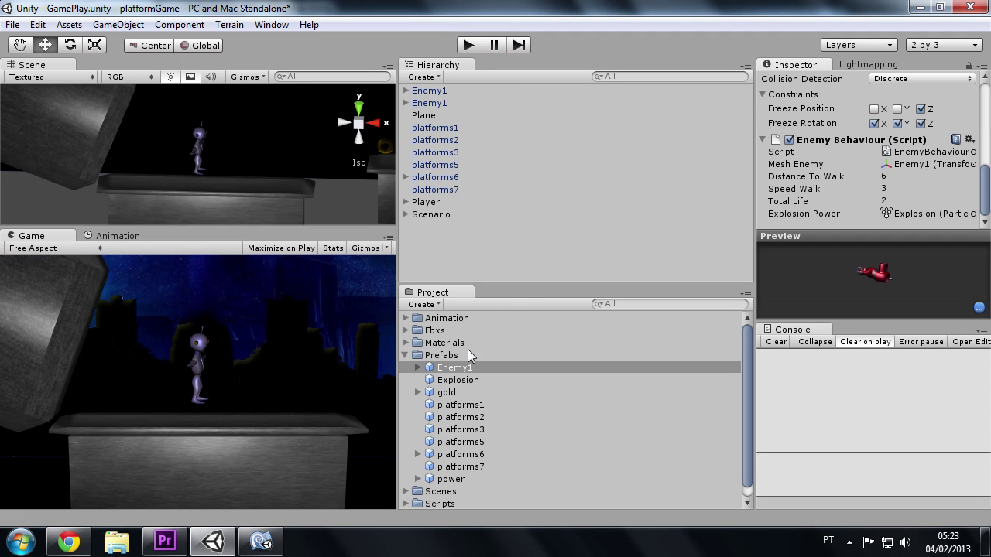
Set the Explosion prefab's particle Start Color to bright yellow.
click(467, 383)
scroll(863, 144, down, 5)
scroll(866, 151, up, 5)
scroll(865, 158, up, 5)
scroll(865, 158, up, 3)
scroll(867, 139, down, 2)
scroll(876, 166, down, 3)
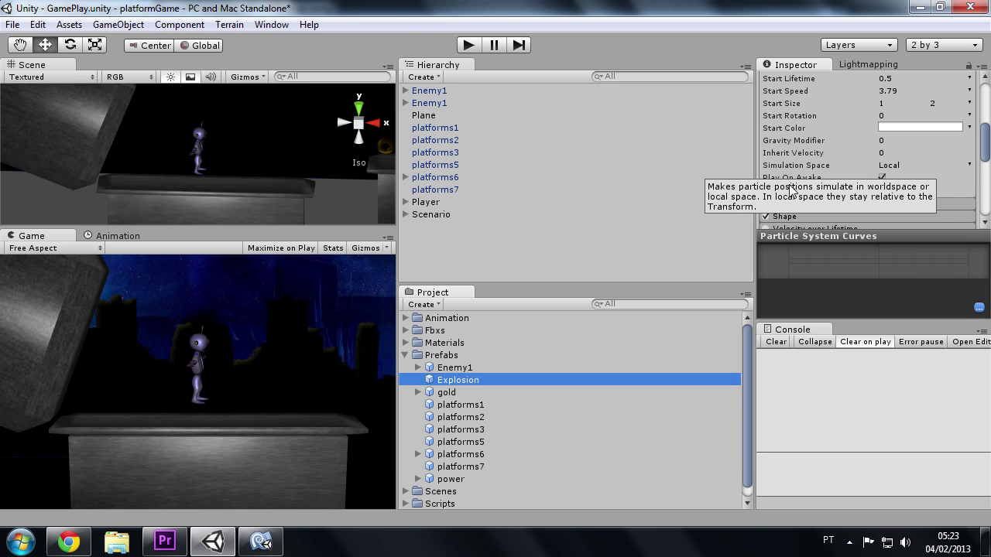
click(405, 355)
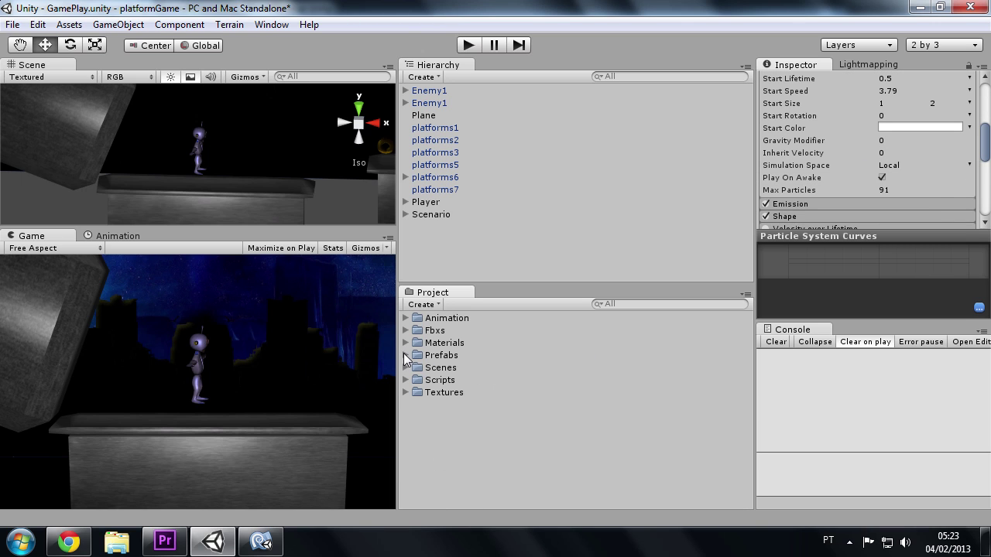
scroll(867, 171, down, 3)
scroll(867, 171, down, 3)
scroll(866, 175, up, 3)
scroll(885, 124, up, 2)
click(904, 80)
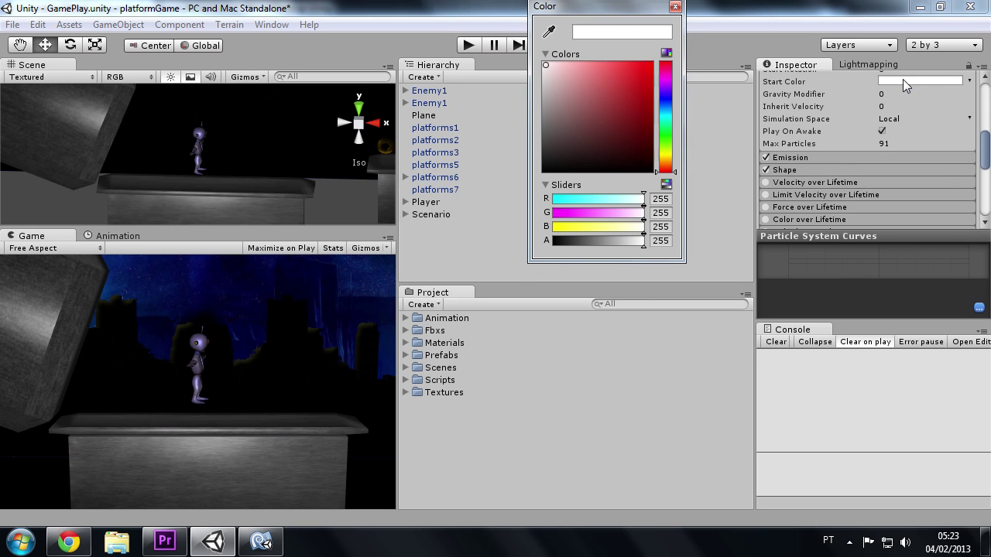
drag(665, 117, 665, 155)
drag(649, 65, 762, 77)
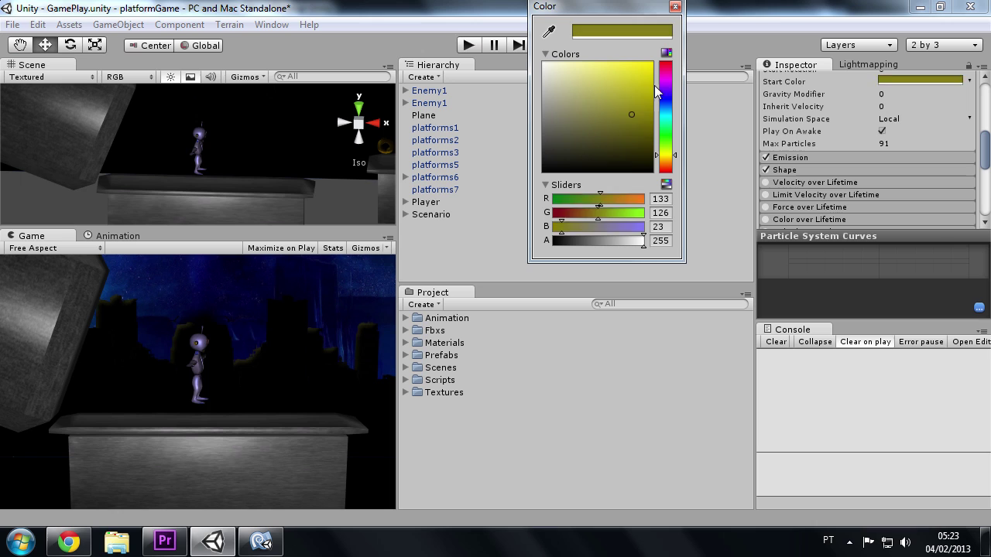
click(503, 452)
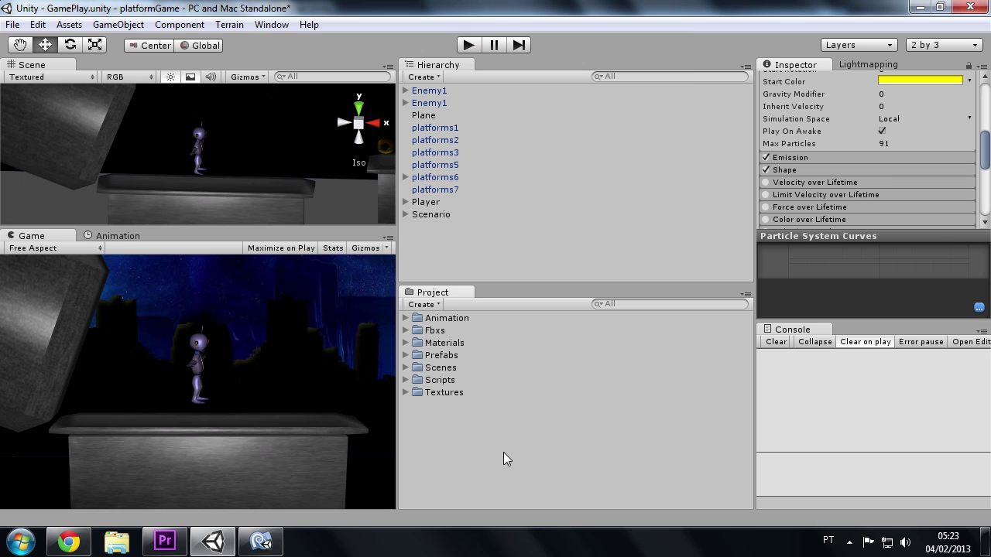
Add DestroyAfterTimeBehaviour to the Explosion prefab with Time To Destroy 1, then run the game.
click(406, 380)
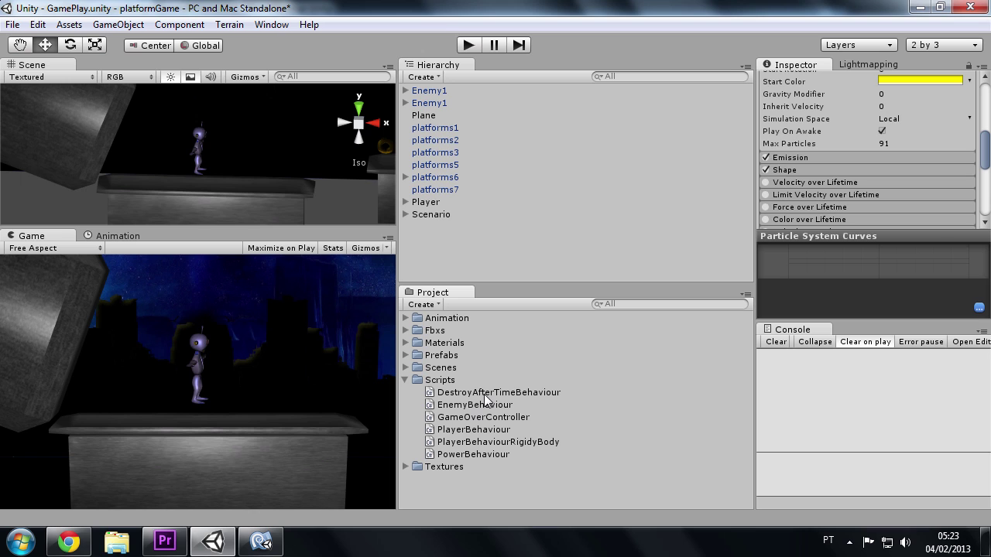
click(406, 356)
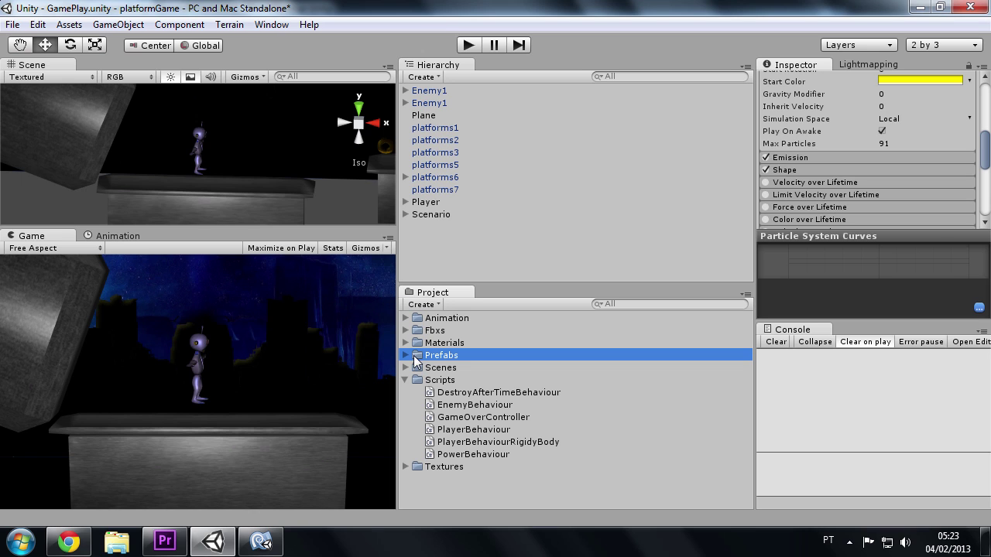
scroll(469, 401, down, 5)
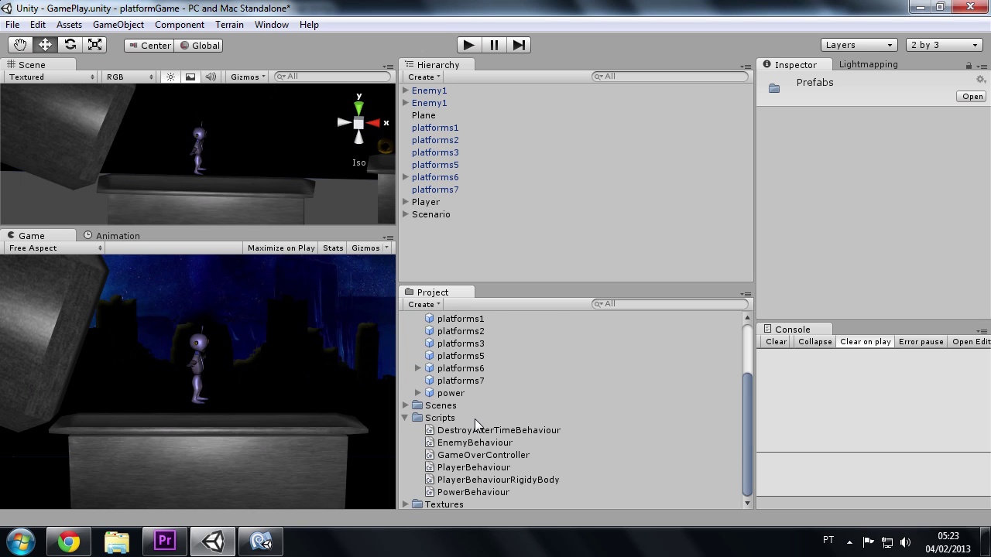
scroll(480, 427, up, 3)
drag(495, 477, 488, 340)
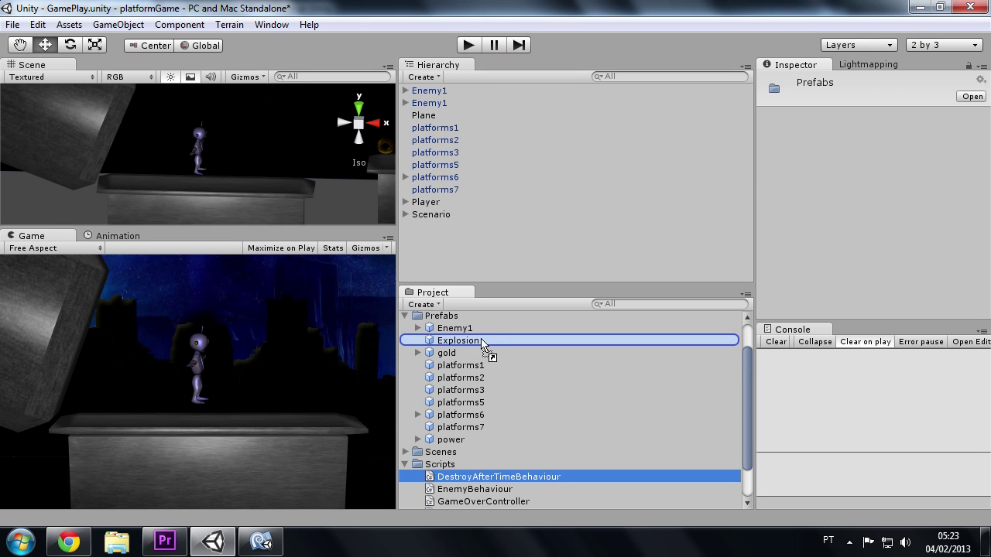
click(458, 341)
scroll(913, 176, down, 5)
scroll(913, 176, down, 5)
scroll(913, 177, down, 2)
scroll(914, 177, up, 1)
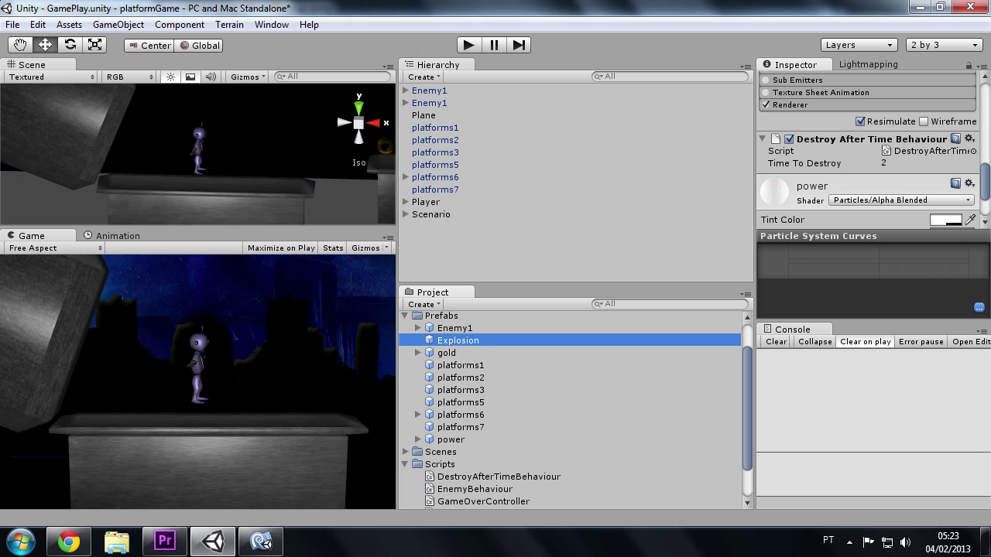
click(925, 162)
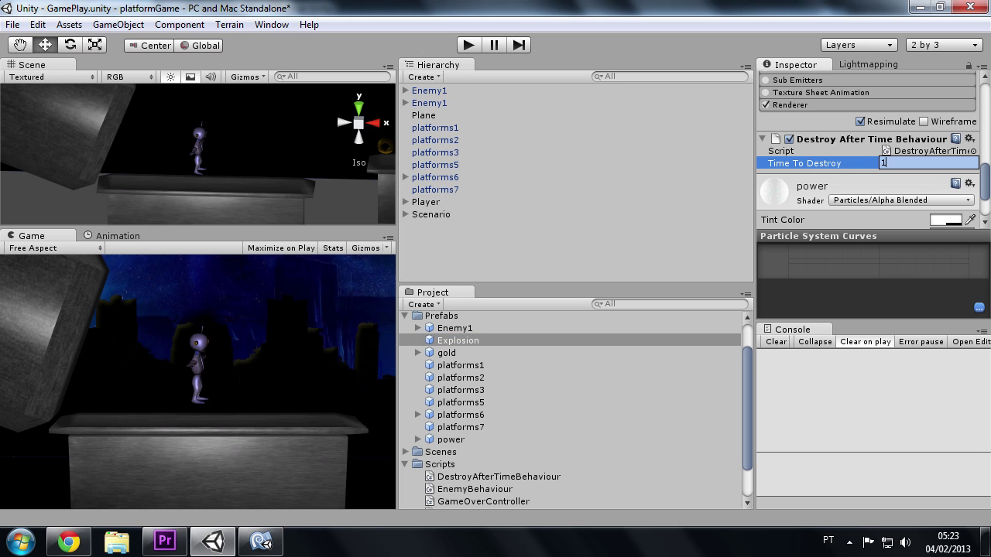
key(Return)
click(468, 45)
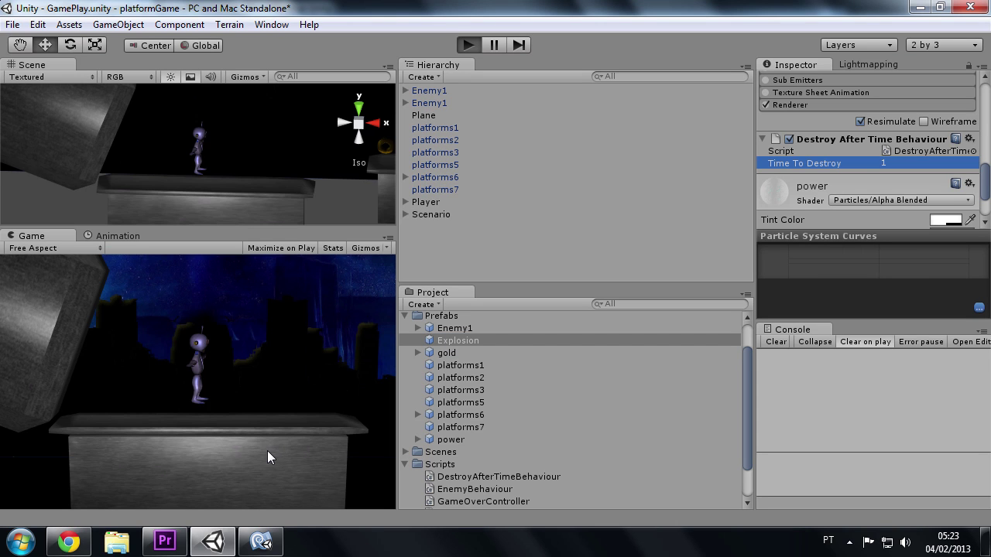
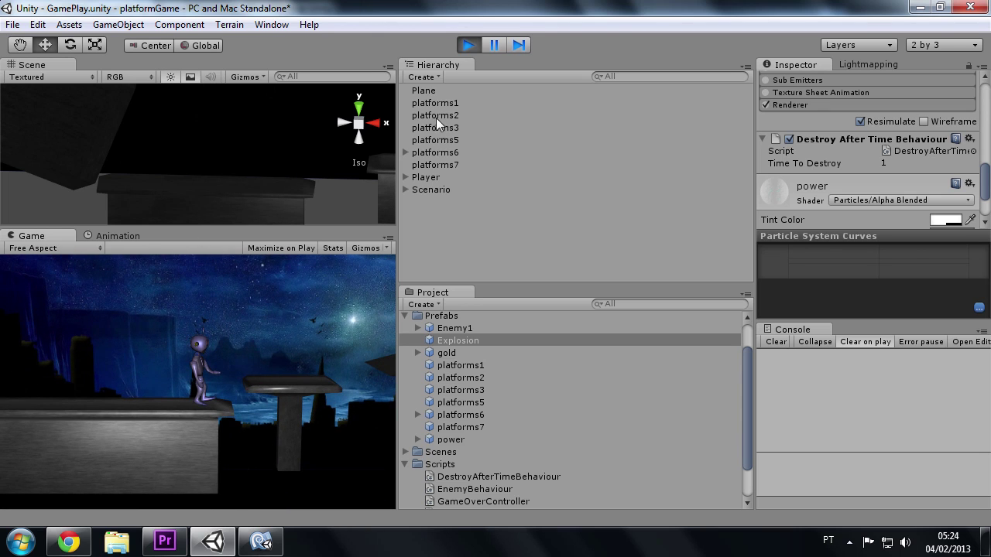
Exit Play mode and bring MonoDevelop with EnemyBehaviour.cs to the front.
click(468, 43)
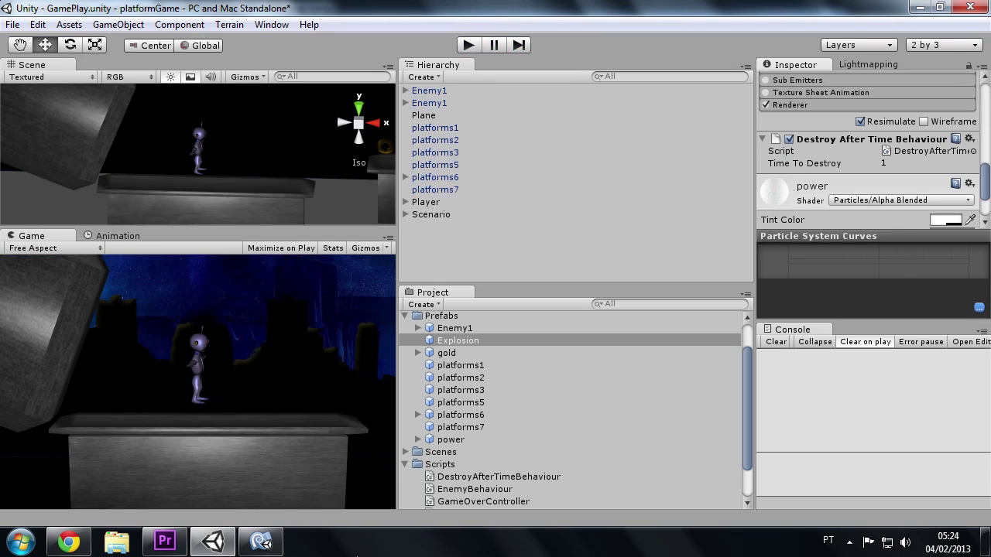
click(261, 541)
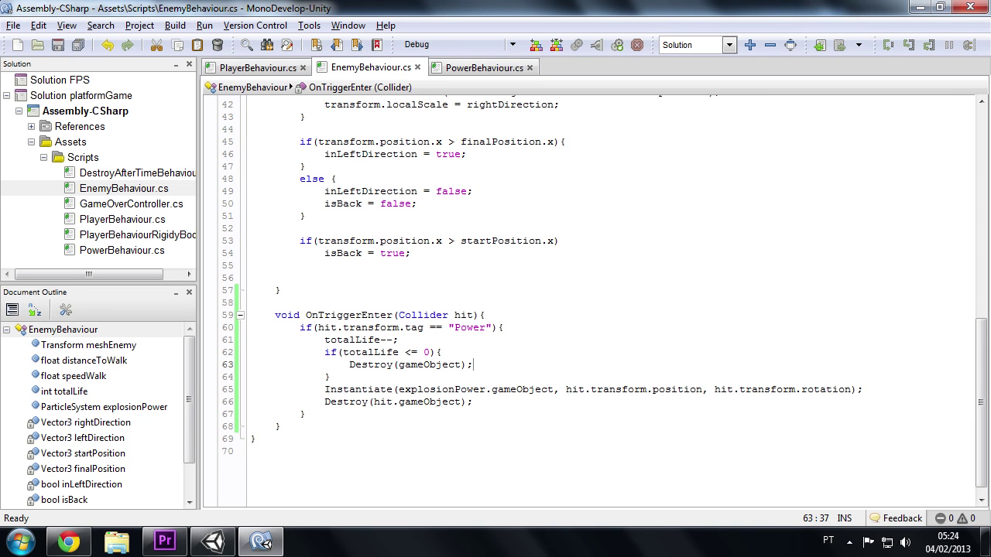
In PlayerBehaviour.cs, add 'public int totalLife = 3;' below the controller field and save.
scroll(611, 302, up, 7)
scroll(612, 302, up, 7)
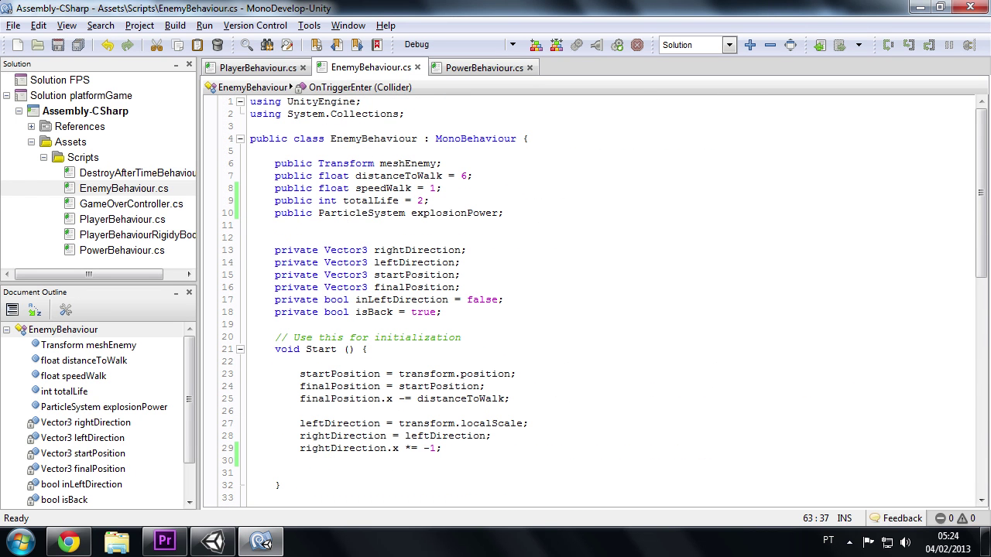
click(280, 69)
scroll(588, 302, up, 7)
scroll(588, 302, up, 15)
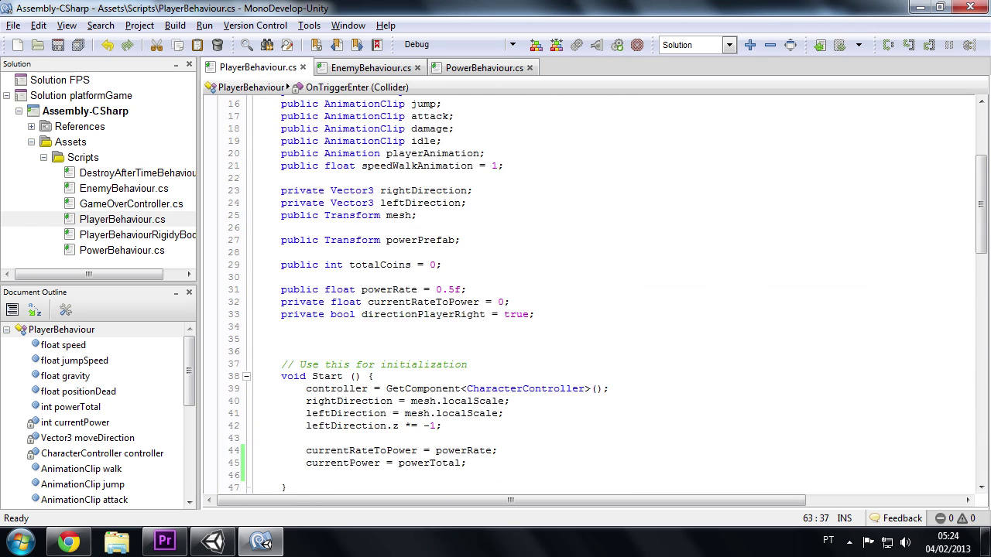
scroll(589, 302, up, 5)
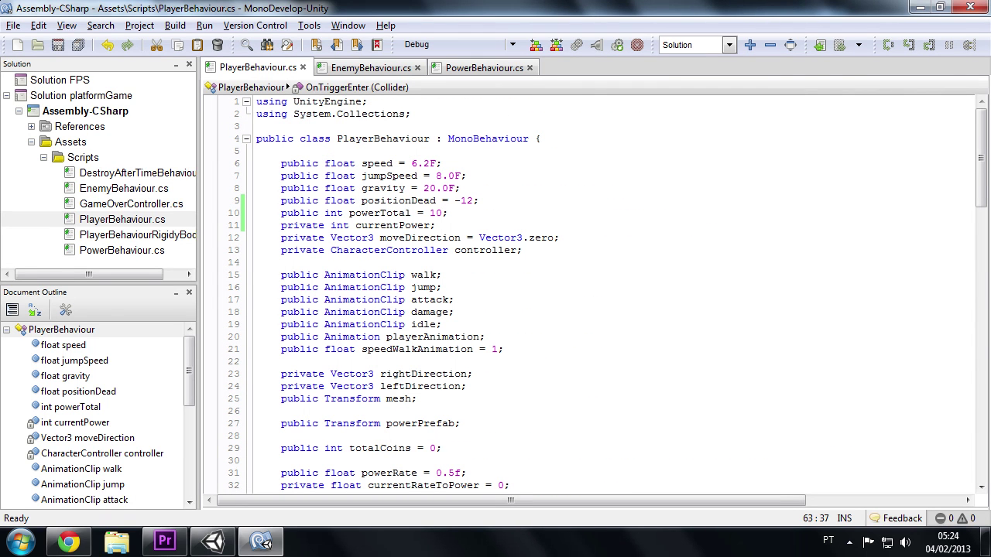
click(534, 250)
key(Return)
text(public)
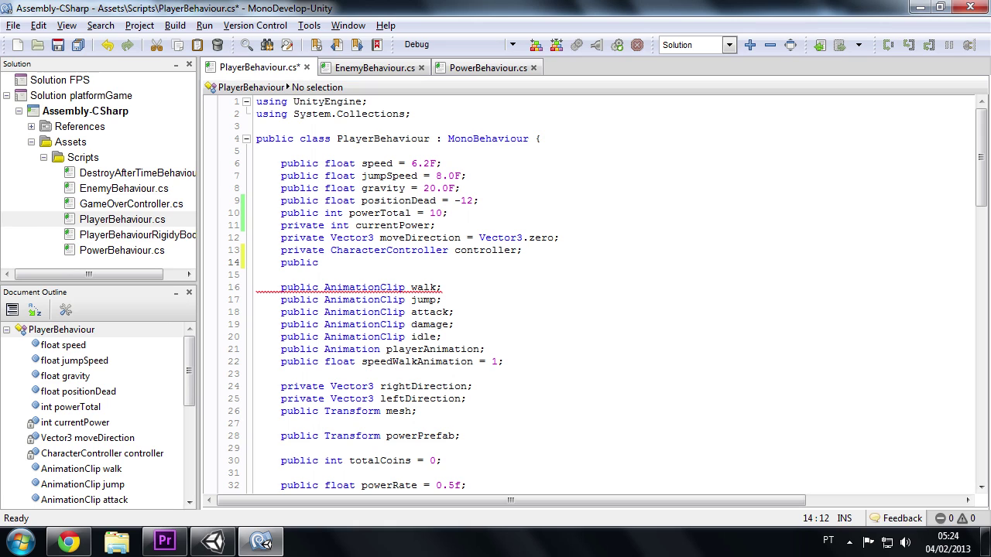
text(int totalLife = 3)
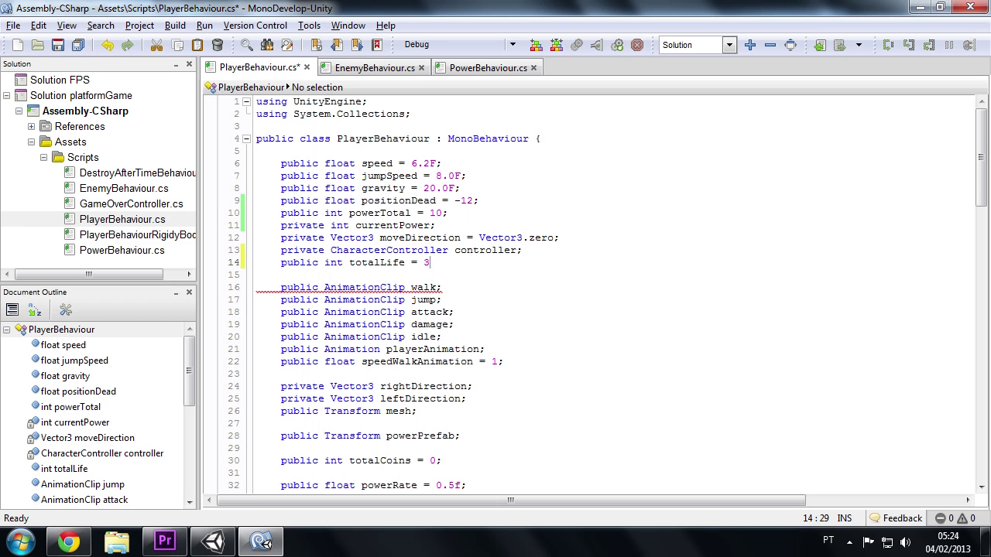
key(ctrl+s)
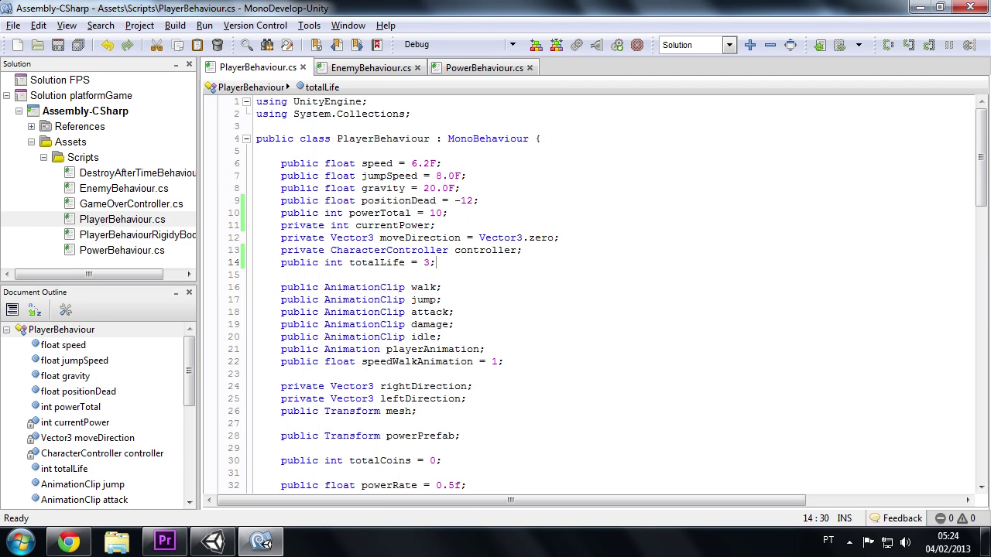
Scroll through the saved script and return to the Unity editor.
scroll(589, 294, down, 10)
scroll(589, 294, down, 4)
scroll(588, 294, down, 14)
scroll(588, 294, down, 2)
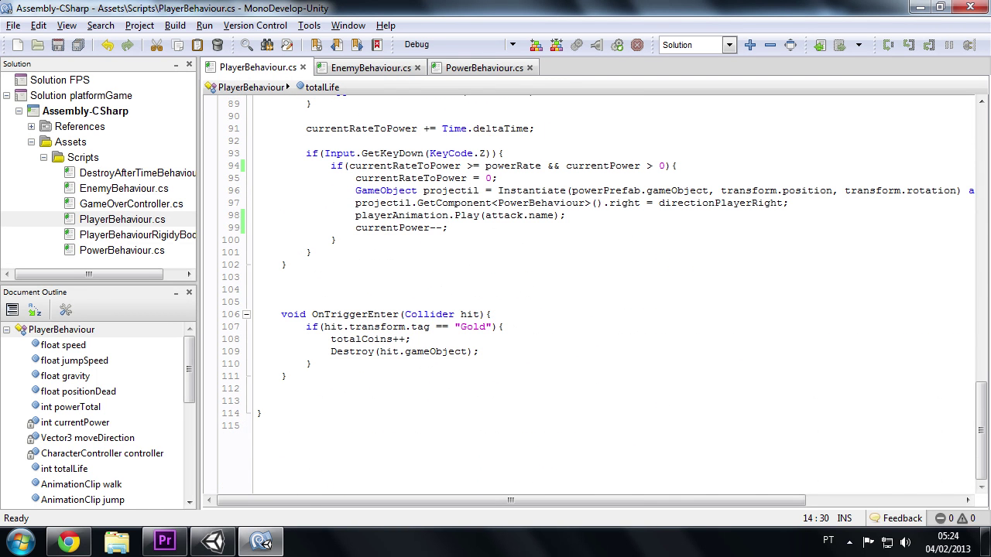
scroll(588, 294, up, 4)
scroll(589, 294, down, 3)
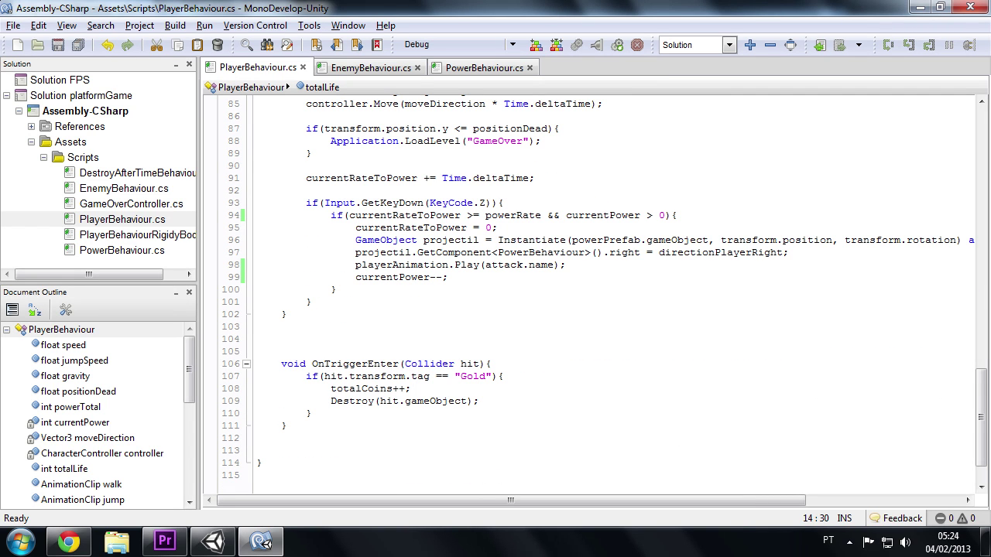
click(212, 541)
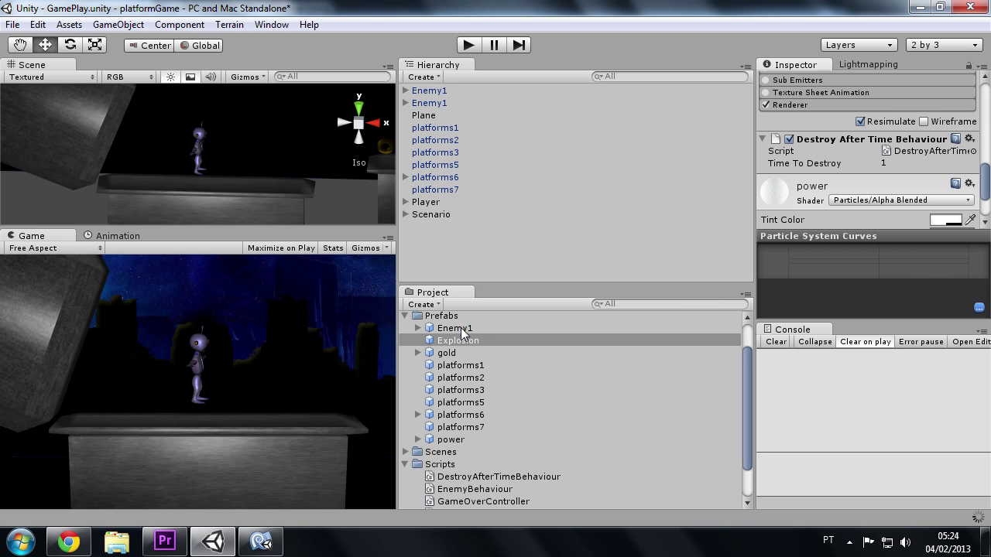
Inspect the Enemy1 prefab's Box Collider: Is Trigger off, size 1.19 × 3.73 × 2.55.
click(462, 330)
scroll(908, 155, up, 10)
scroll(908, 155, down, 3)
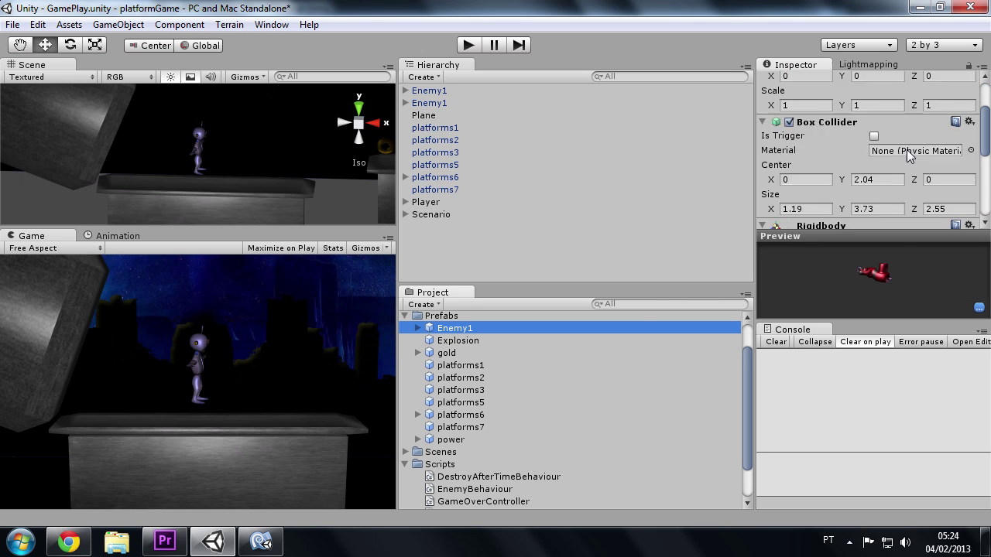
scroll(908, 155, up, 2)
scroll(907, 155, down, 2)
Glance at the script editor, then return to Unity and open the Help menu.
click(261, 541)
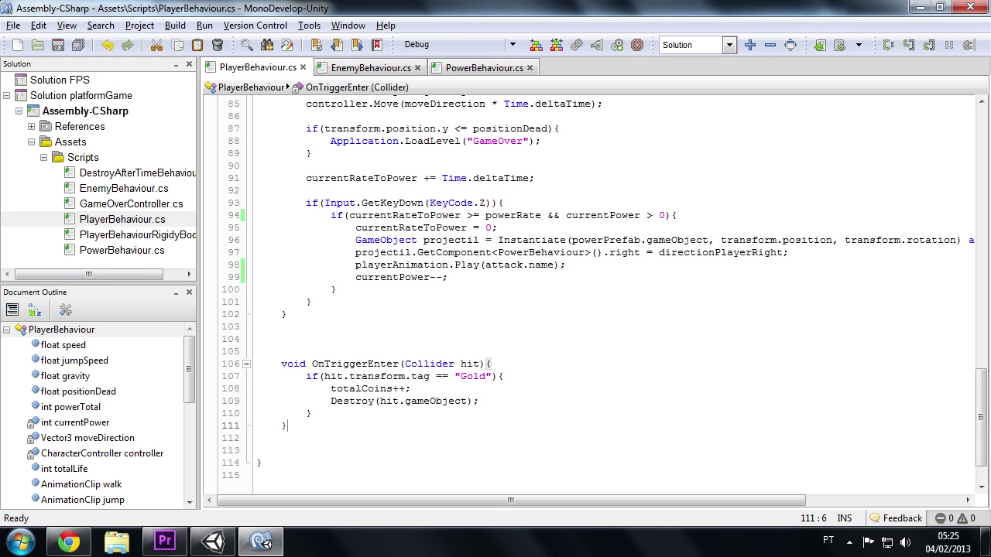
click(212, 541)
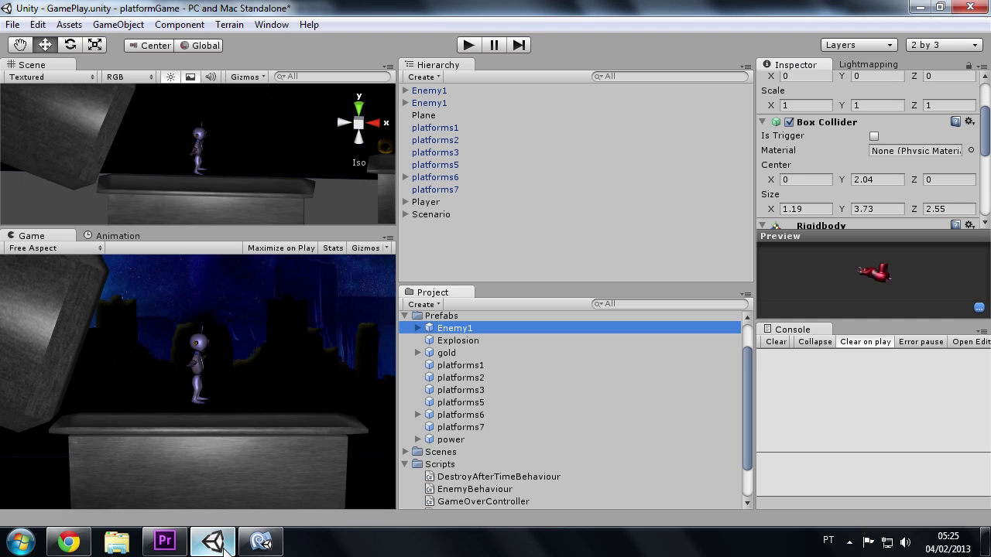
click(307, 25)
Open the Scripting Reference, search 'oncollisionEnter', and open the Collider.OnCollisionEnter page.
click(357, 127)
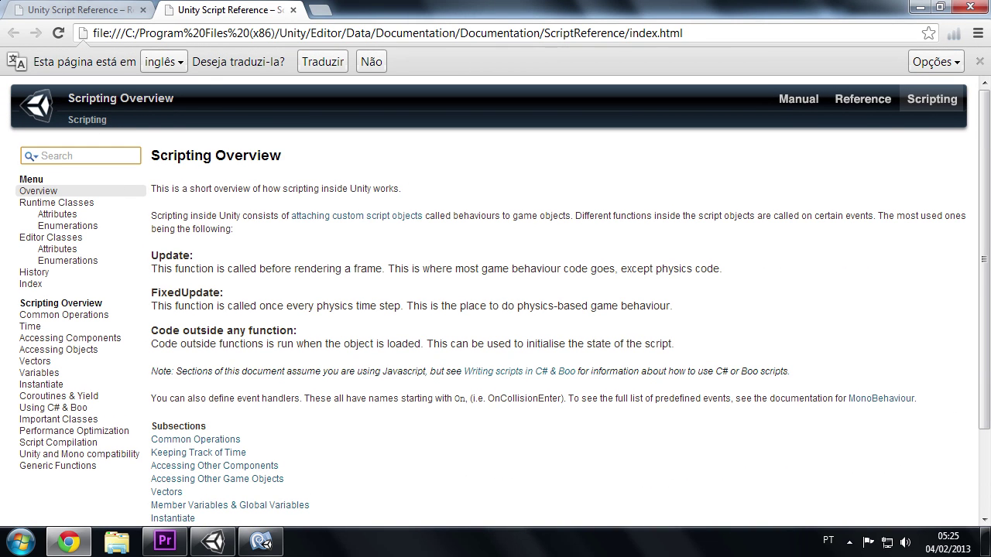
text(onc)
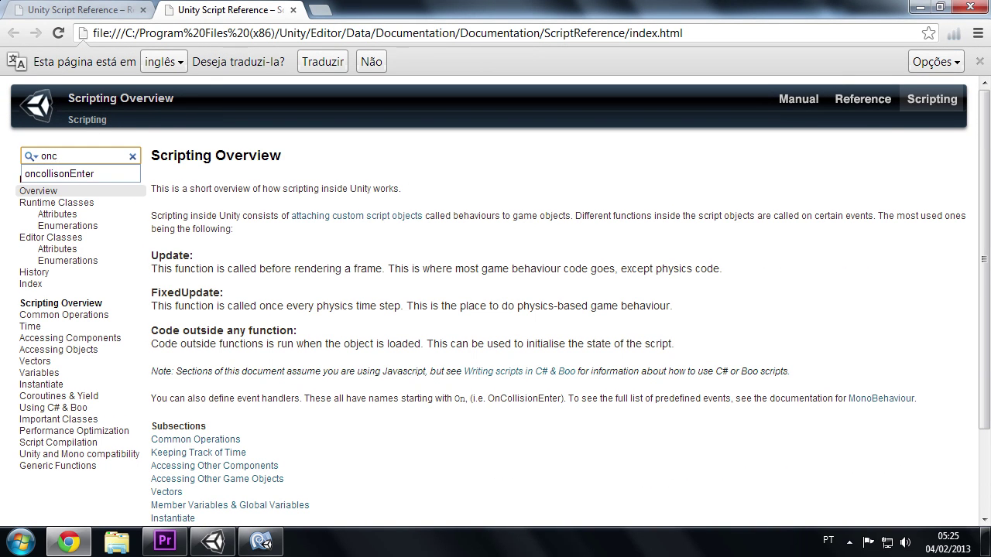
key(Down)
key(Return)
key(Return)
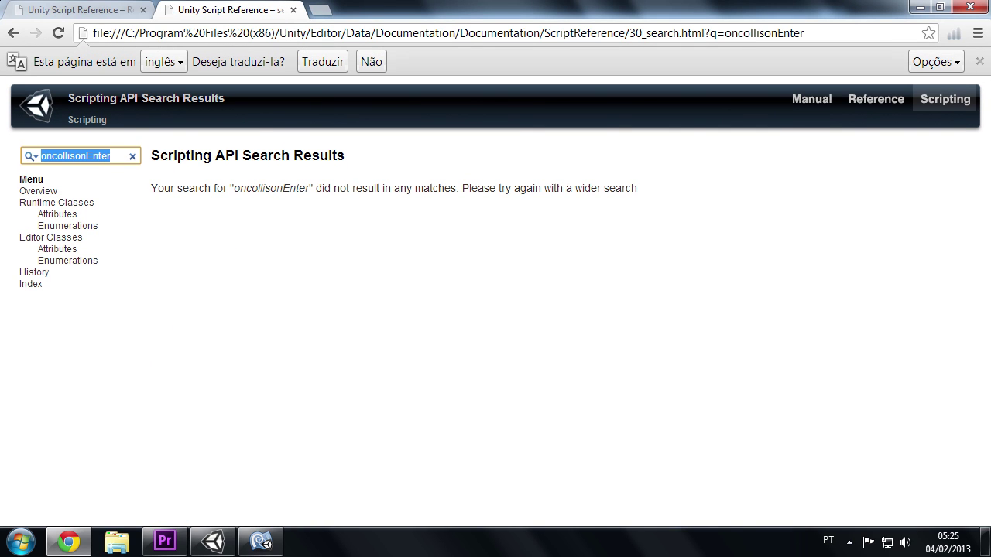
click(76, 156)
text(i)
key(Return)
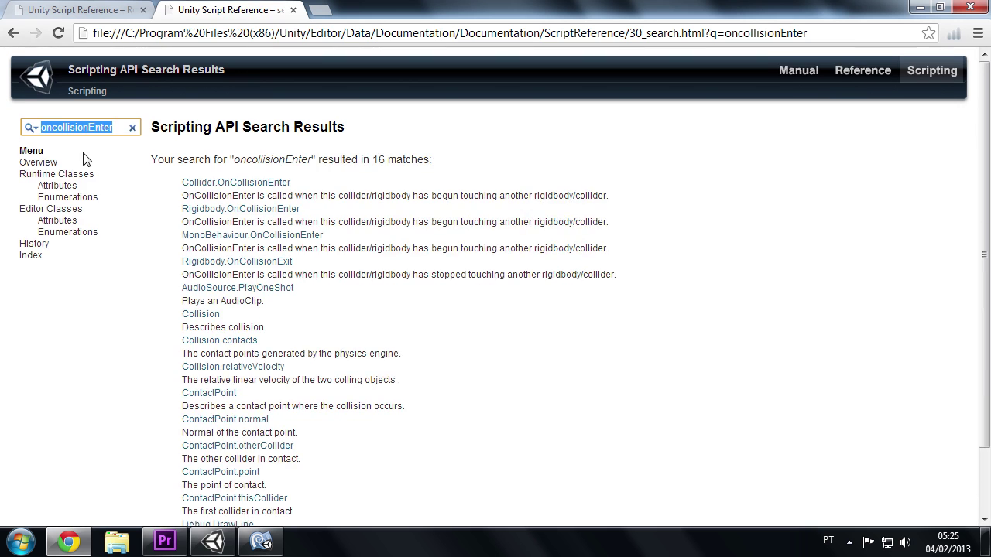
click(261, 211)
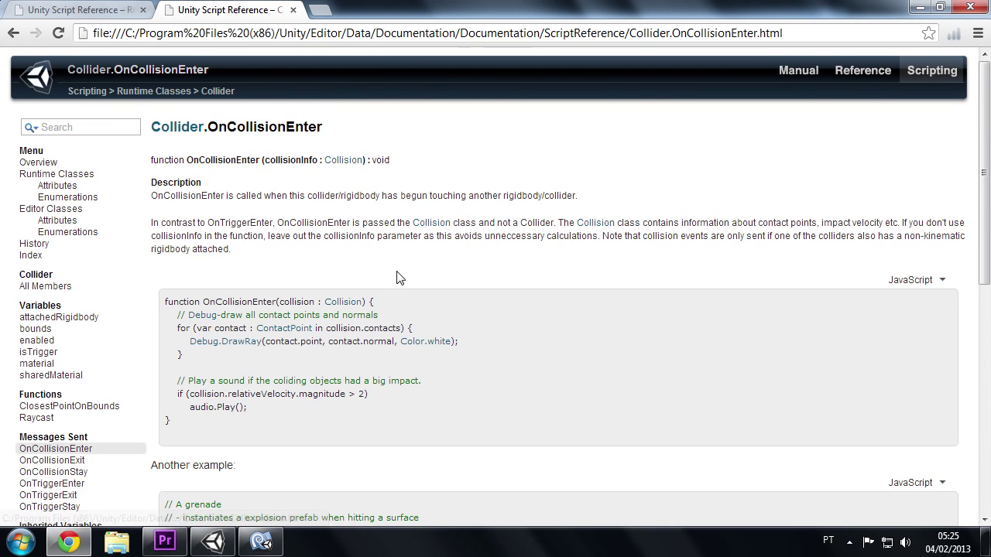
Switch the example code to C# and select its OnCollisionEnter method.
scroll(422, 333, down, 3)
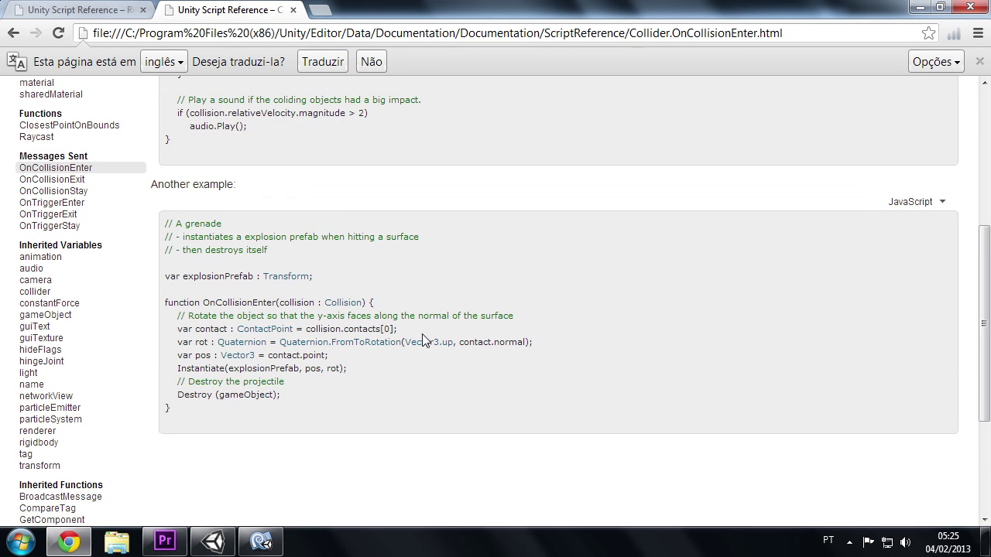
click(924, 210)
click(924, 232)
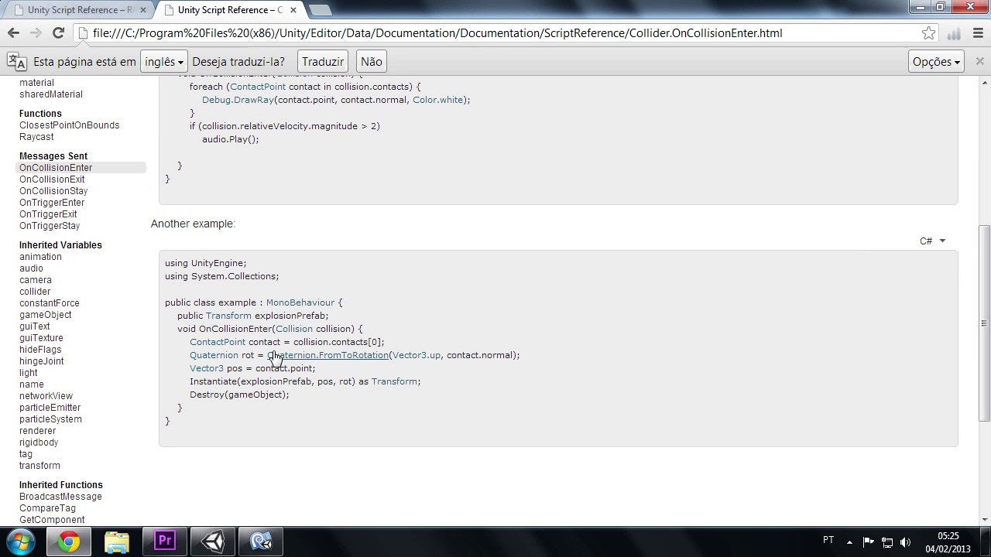
drag(177, 328, 183, 408)
key(ctrl+c)
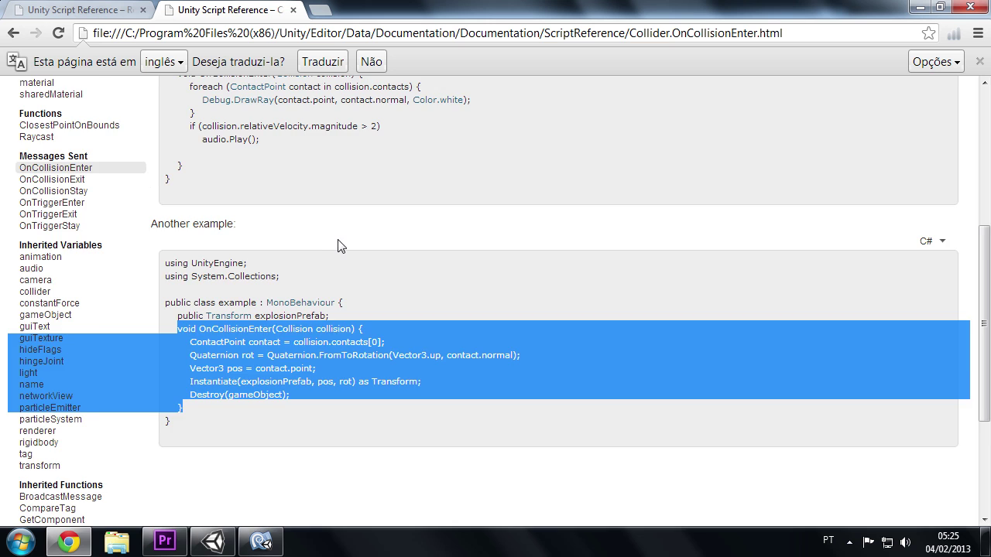
scroll(330, 252, up, 2)
Paste an empty OnCollisionEnter method after OnTriggerEnter in PlayerBehaviour.cs and save.
click(261, 541)
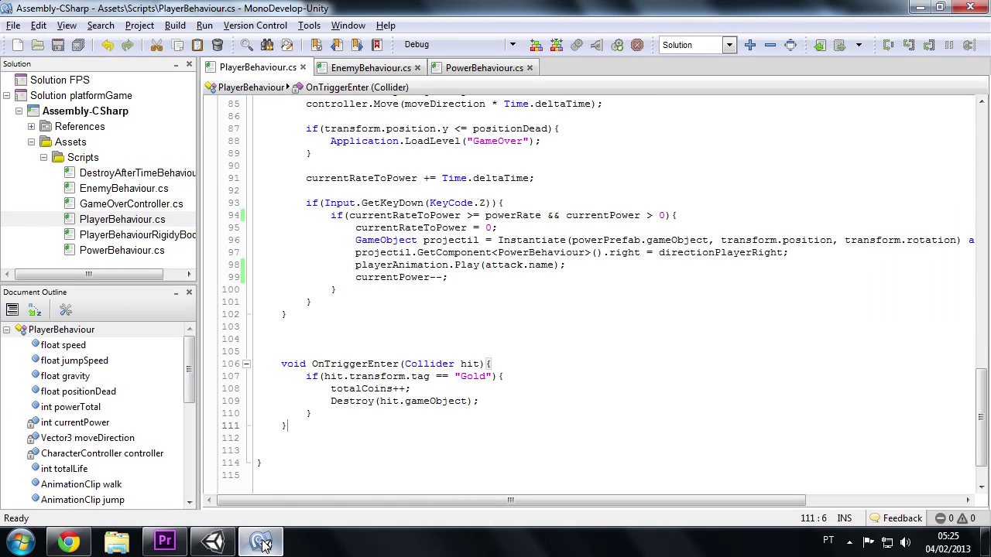
key(Return)
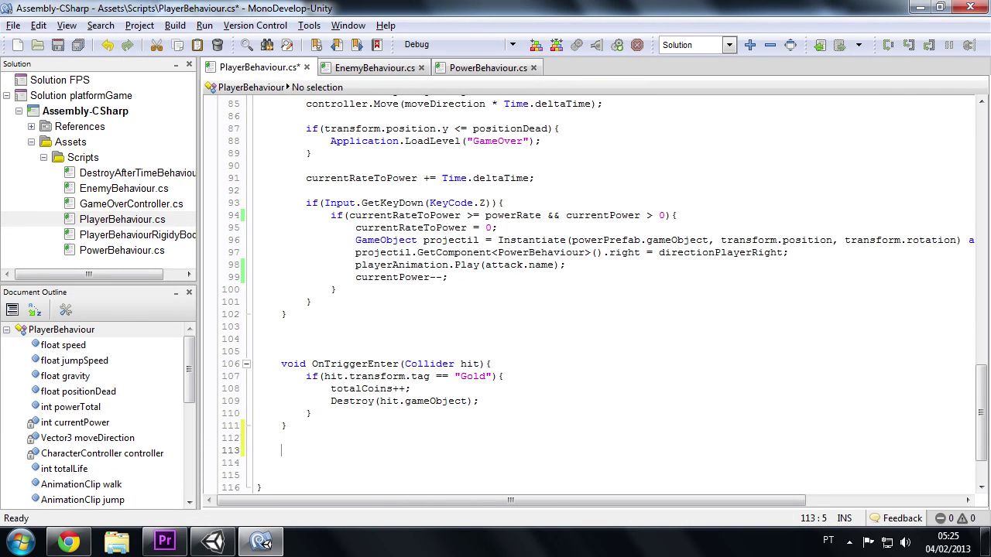
key(ctrl+v)
drag(300, 363, 430, 414)
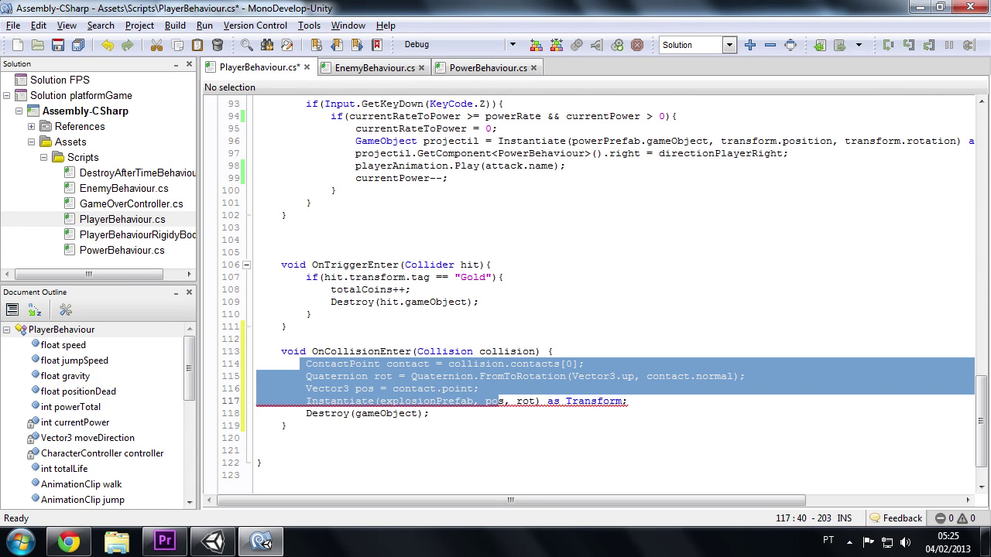
key(Delete)
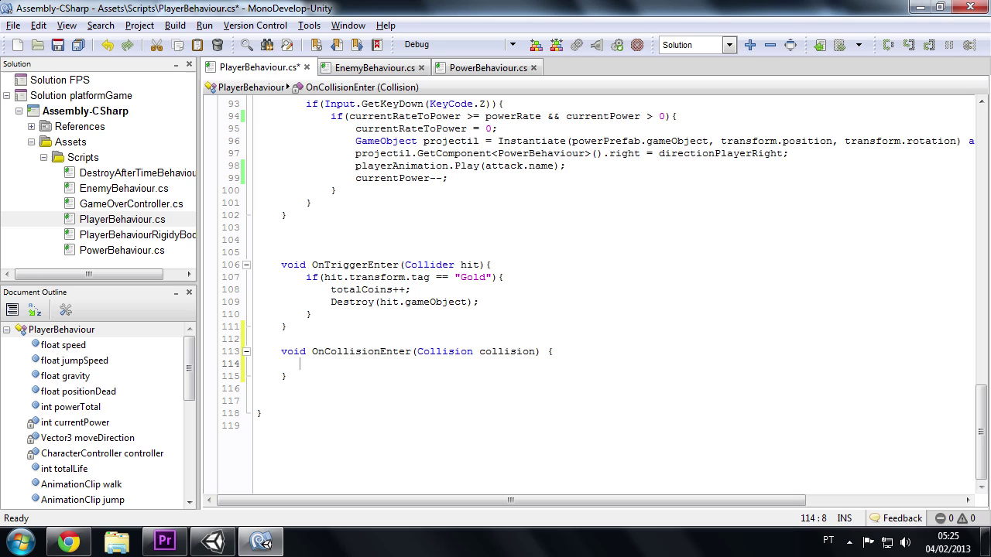
key(ctrl+s)
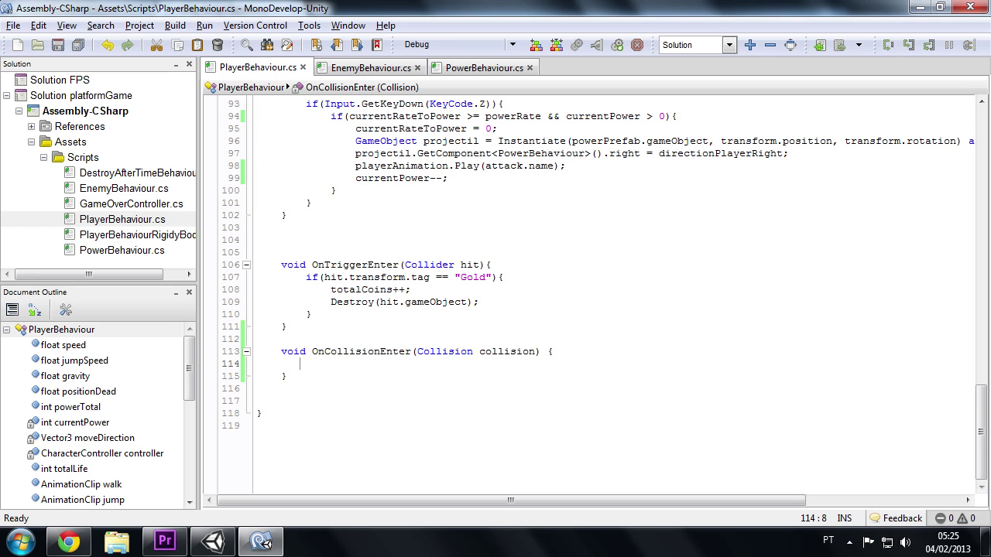
Copy the Gold tag if-block into OnCollisionEnter, change its tag to "Enemy", and save.
drag(312, 314, 306, 277)
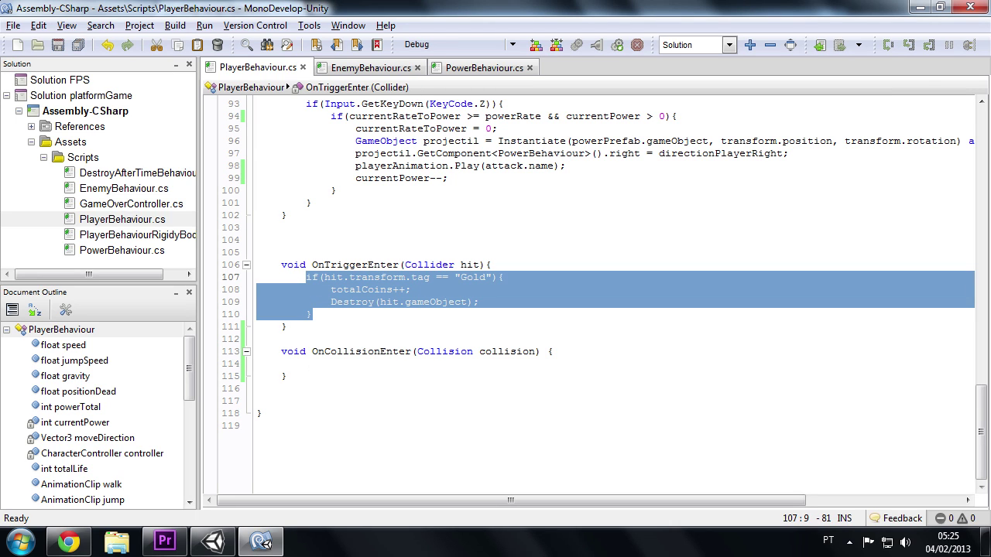
key(ctrl+c)
click(302, 364)
key(ctrl+v)
double_click(467, 364)
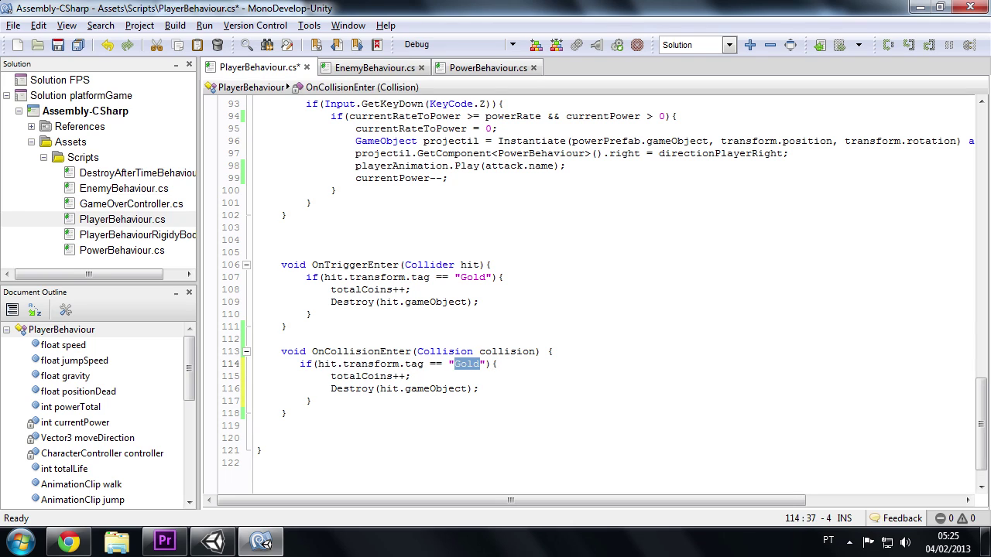
text(Enemy)
key(ctrl+s)
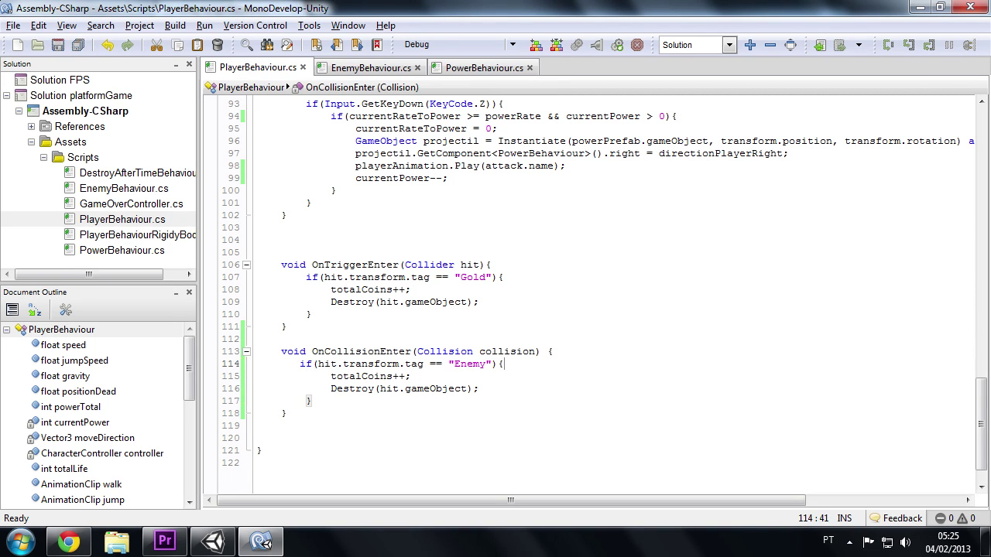
Replace the copied totalCoins and Destroy lines with totalLife--.
drag(480, 388, 331, 376)
click(374, 376)
drag(480, 389, 330, 376)
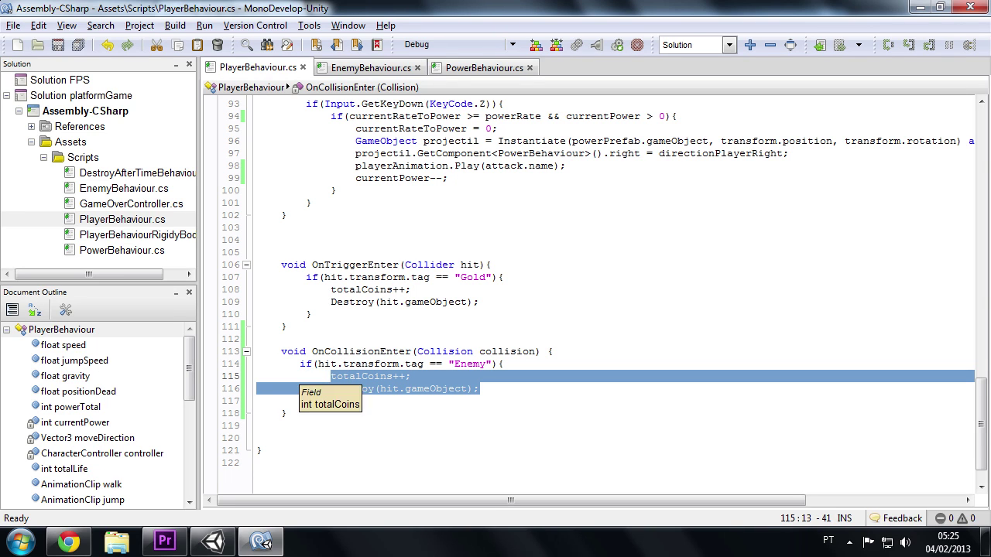
key(Delete)
text(t)
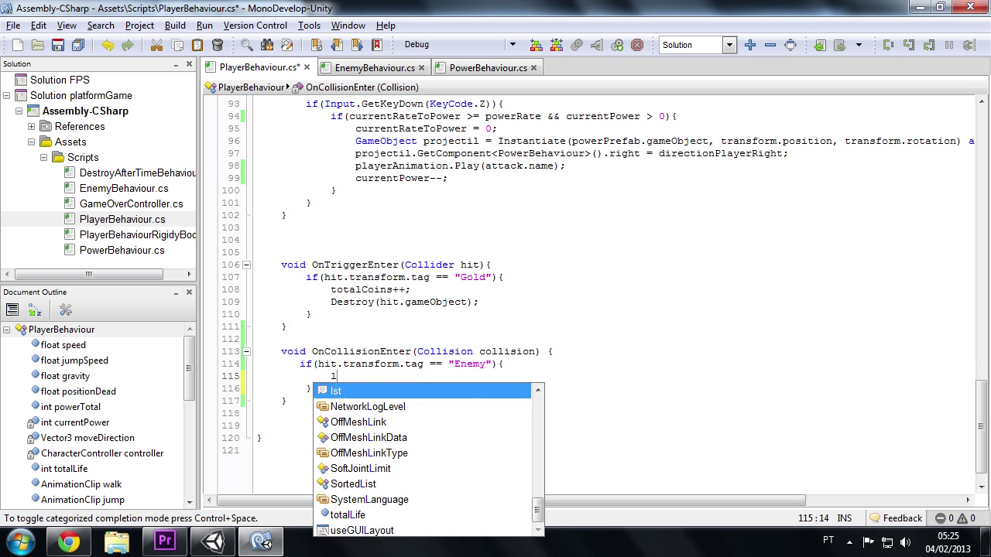
text(otalL)
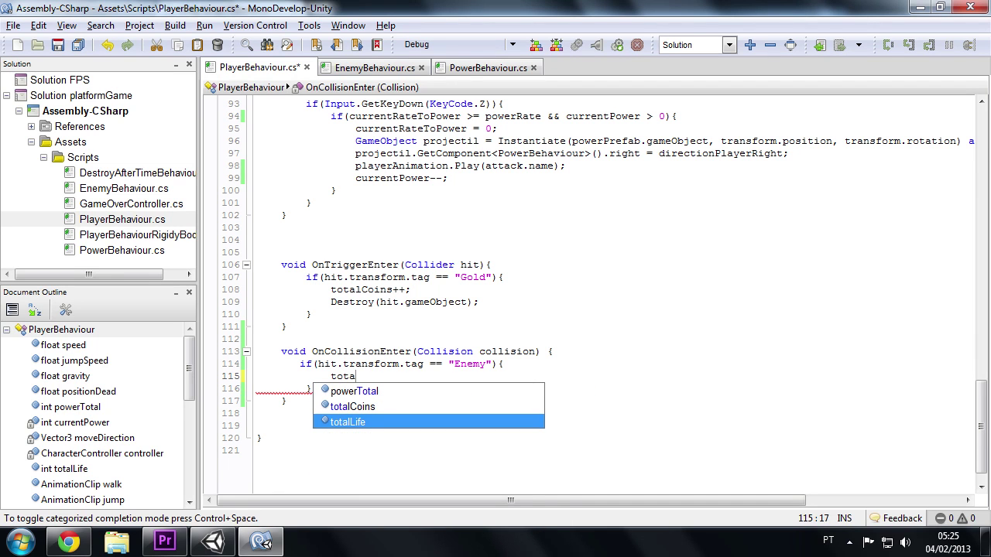
key(Return)
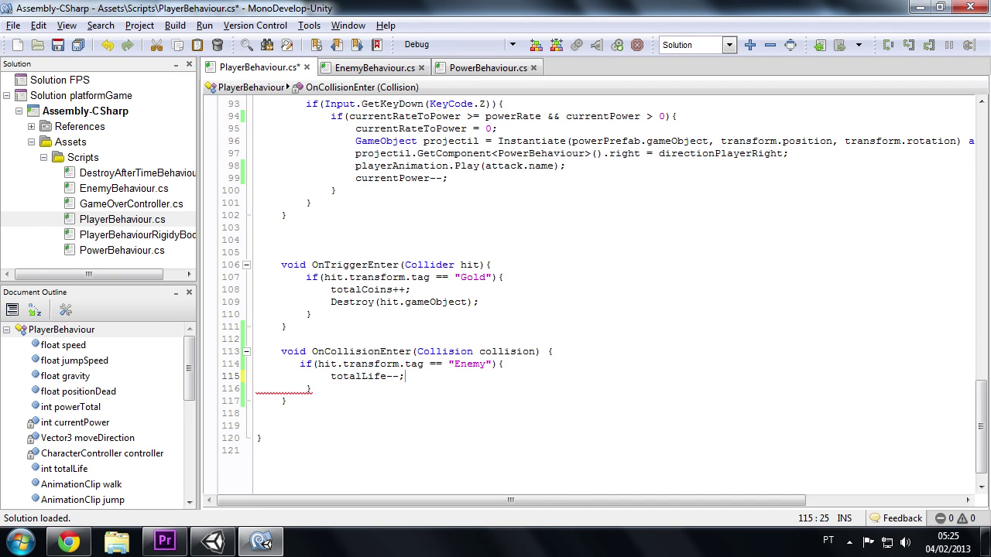
key(Return)
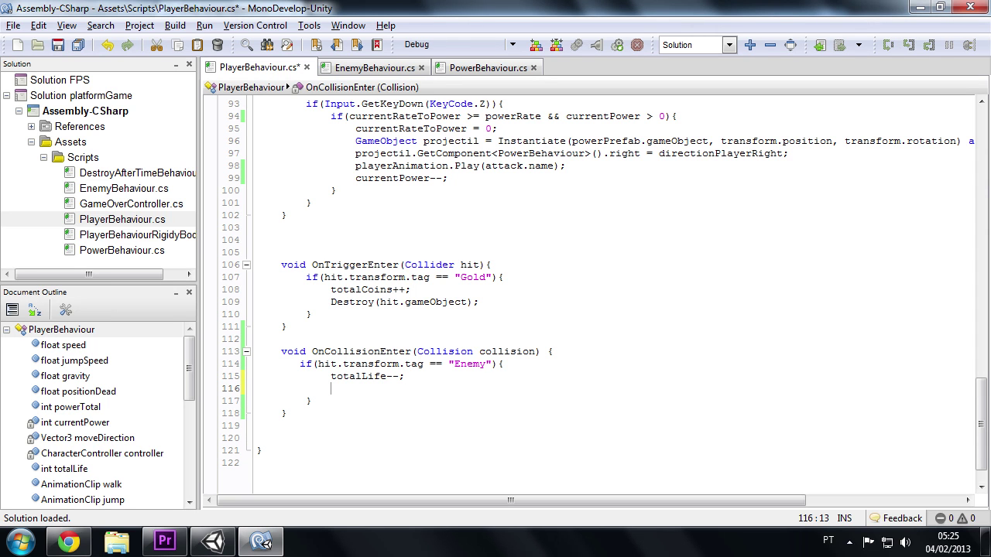
Add an empty void CallGameOver() method after OnCollisionEnter and save.
scroll(604, 294, up, 3)
scroll(604, 294, up, 3)
scroll(604, 294, down, 2)
scroll(604, 294, down, 4)
scroll(604, 294, down, 1)
scroll(604, 294, up, 2)
scroll(604, 295, down, 2)
click(286, 377)
key(Return)
key(Return)
text(void CallGameOver(){)
key(Return)
text(})
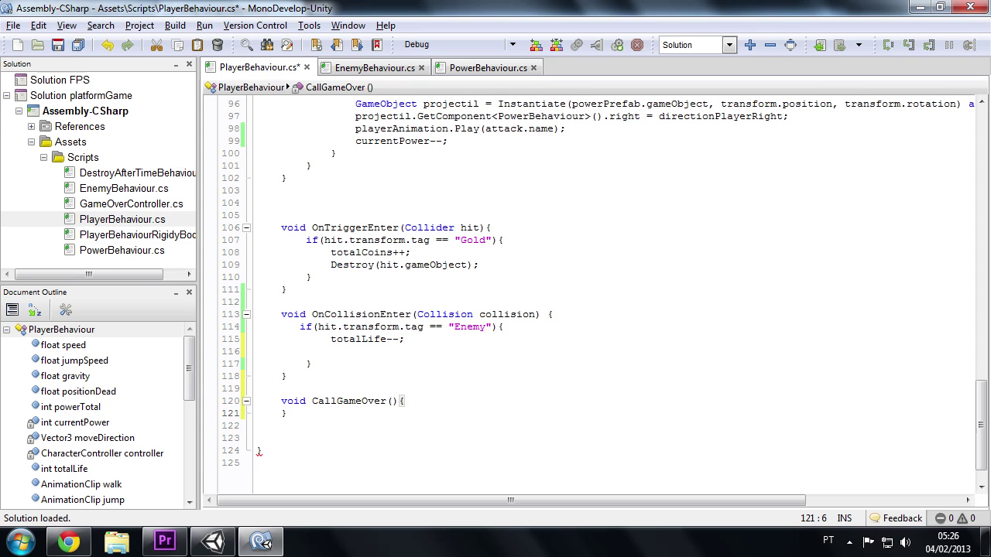
key(ctrl+s)
Move the Application.LoadLevel("GameOver") line from FixedUpdate into CallGameOver and save.
scroll(588, 294, up, 3)
scroll(589, 294, up, 2)
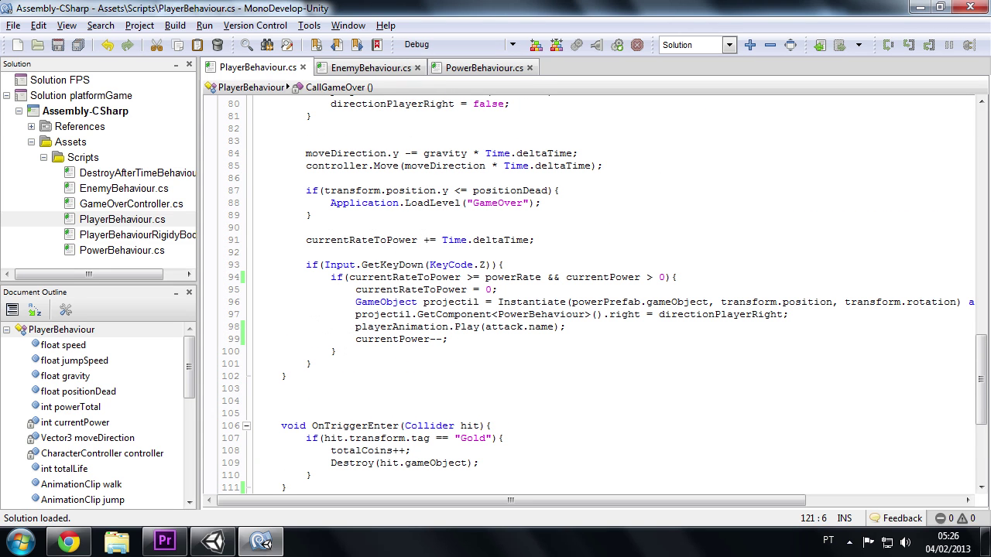
drag(541, 202, 330, 202)
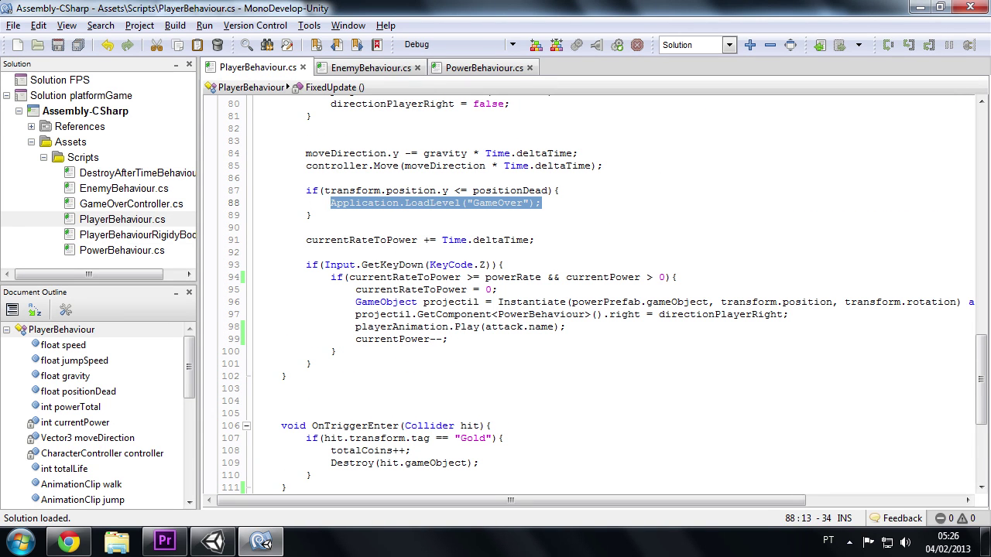
key(Delete)
scroll(588, 295, down, 4)
click(405, 451)
key(Return)
key(ctrl+v)
key(ctrl+s)
Call CallGameOver(); on the emptied fall-death line in FixedUpdate and save.
scroll(588, 294, up, 4)
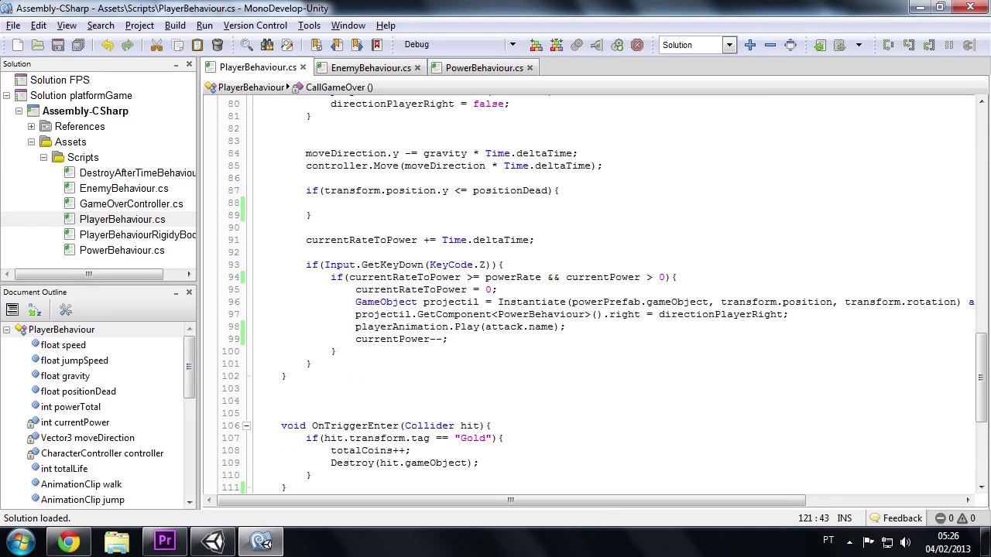
click(330, 203)
text(ca)
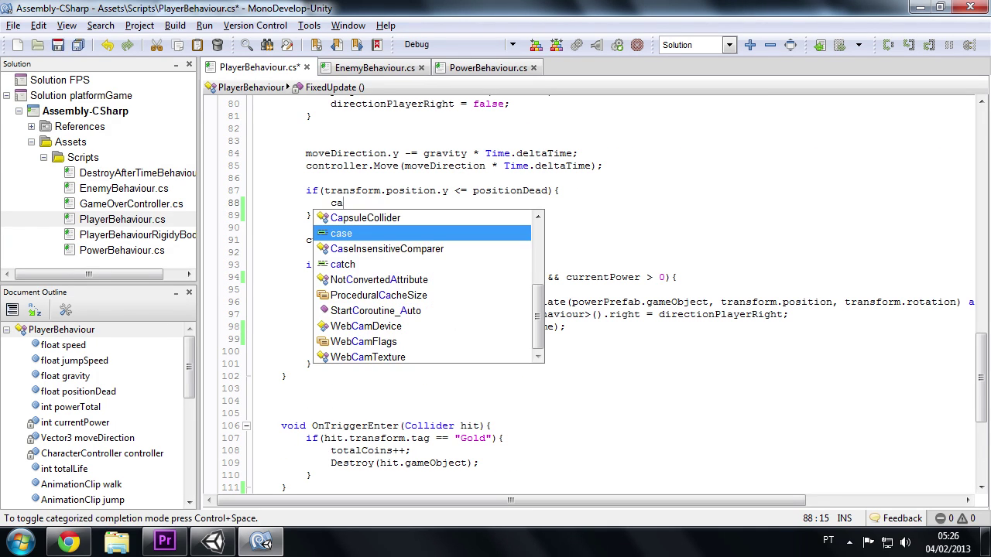
text(ll)
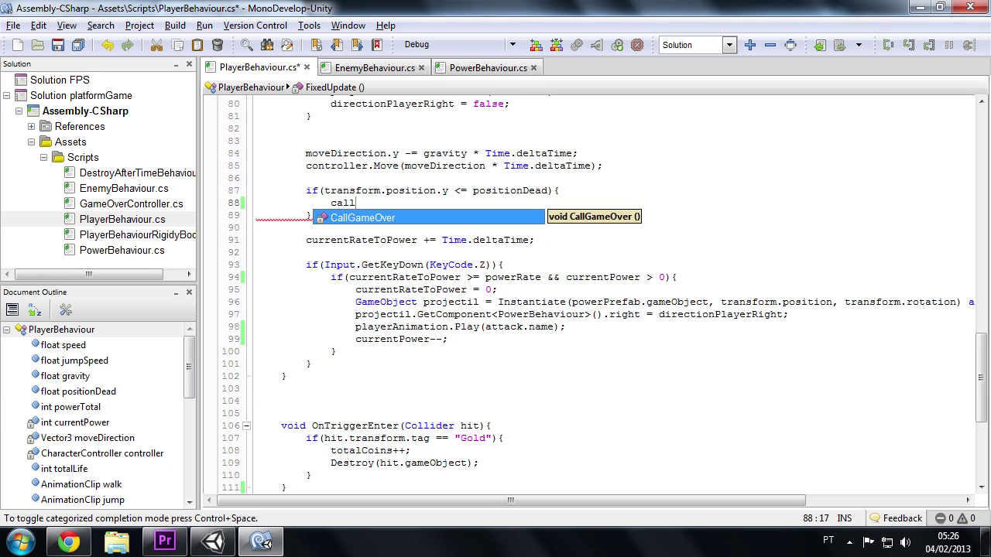
key(Return)
text(();)
key(ctrl+s)
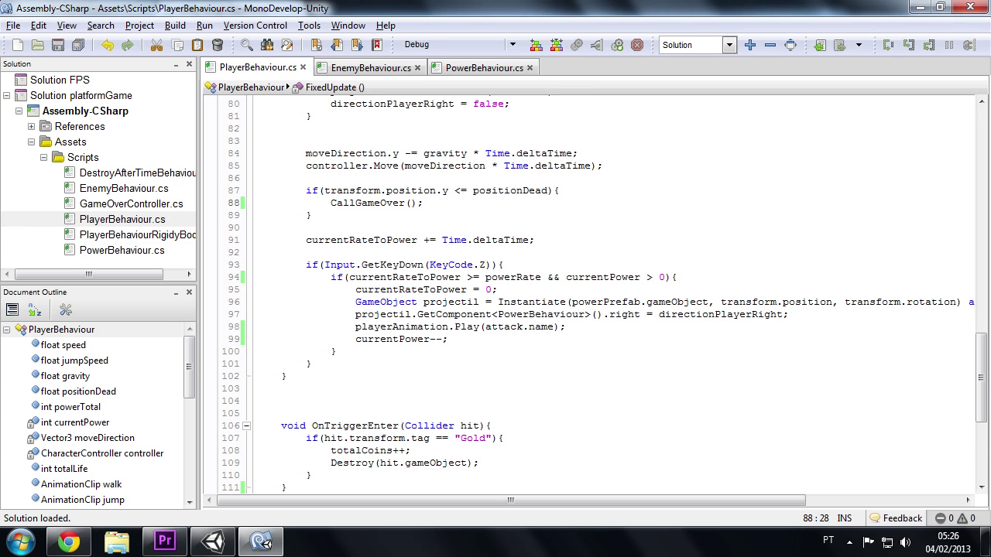
scroll(589, 294, down, 3)
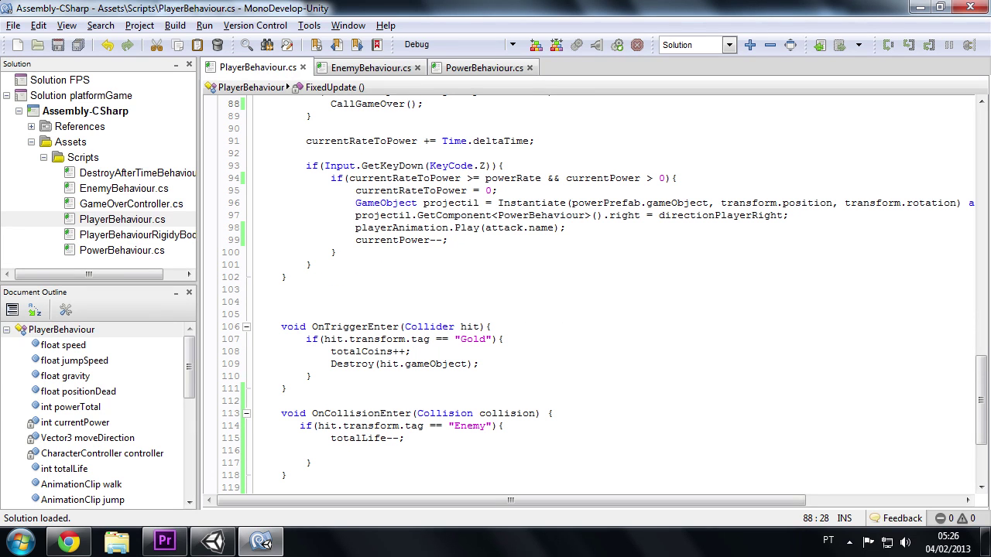
scroll(588, 294, down, 4)
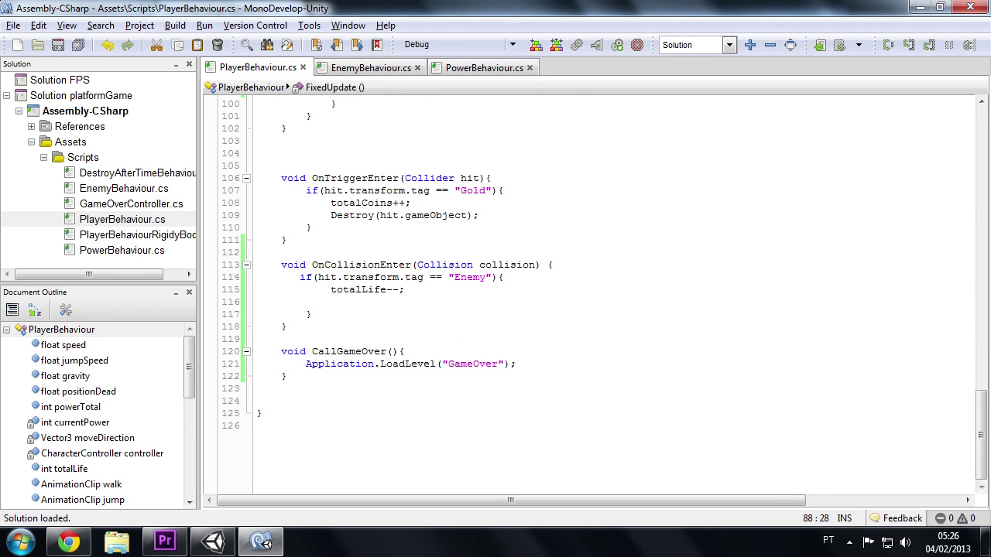
Start an if(totalLife condition after totalLife-- and rename the collision parameter to hit.
scroll(588, 294, up, 1)
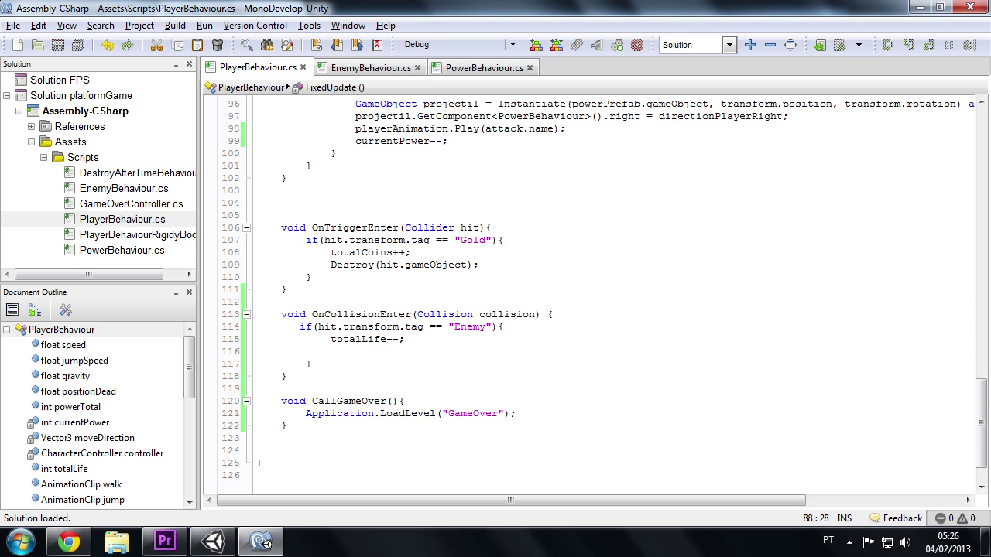
scroll(588, 294, up, 3)
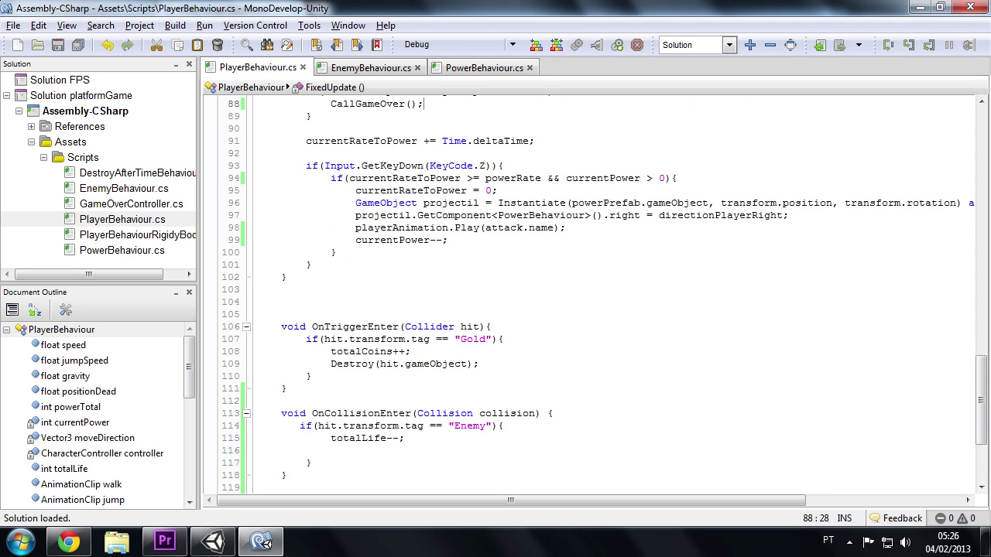
scroll(588, 294, up, 3)
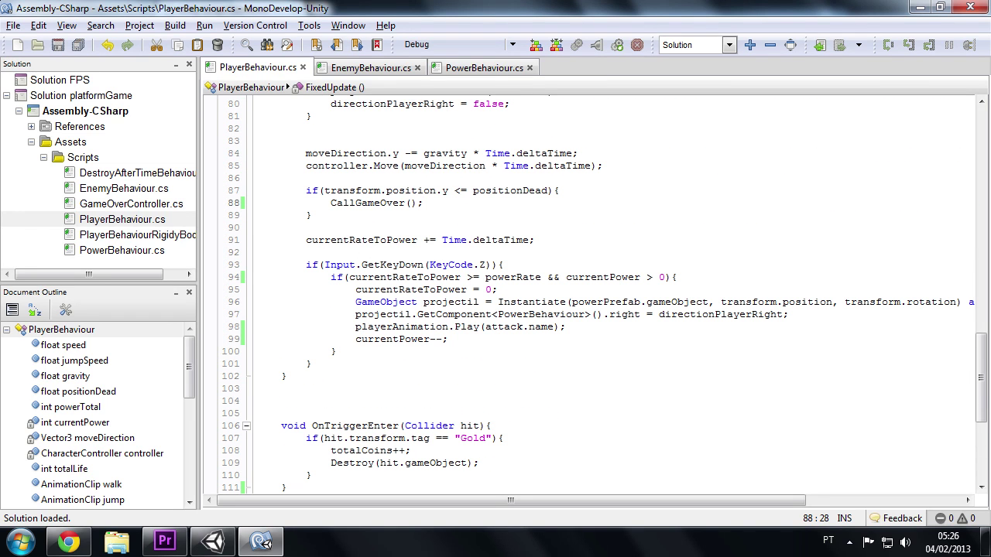
scroll(589, 294, down, 6)
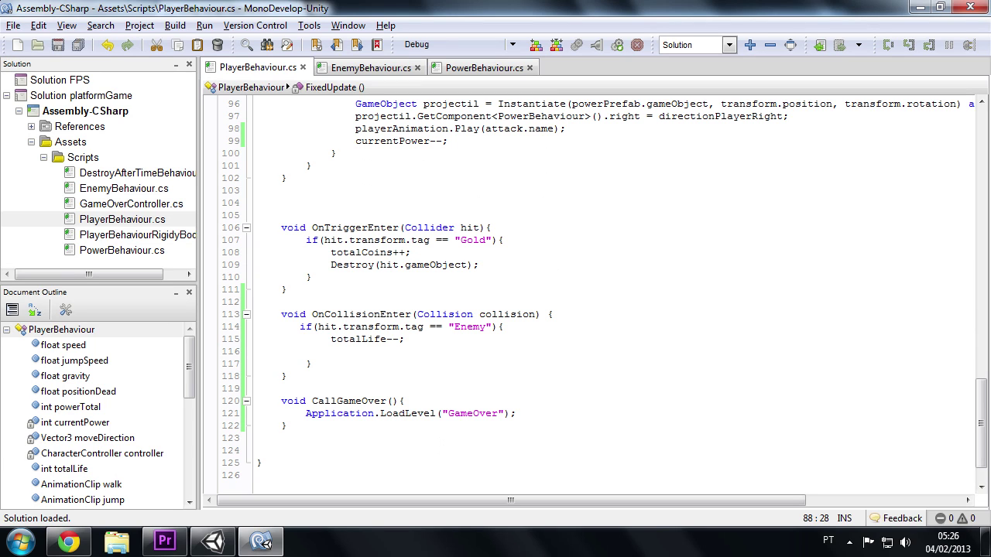
click(330, 351)
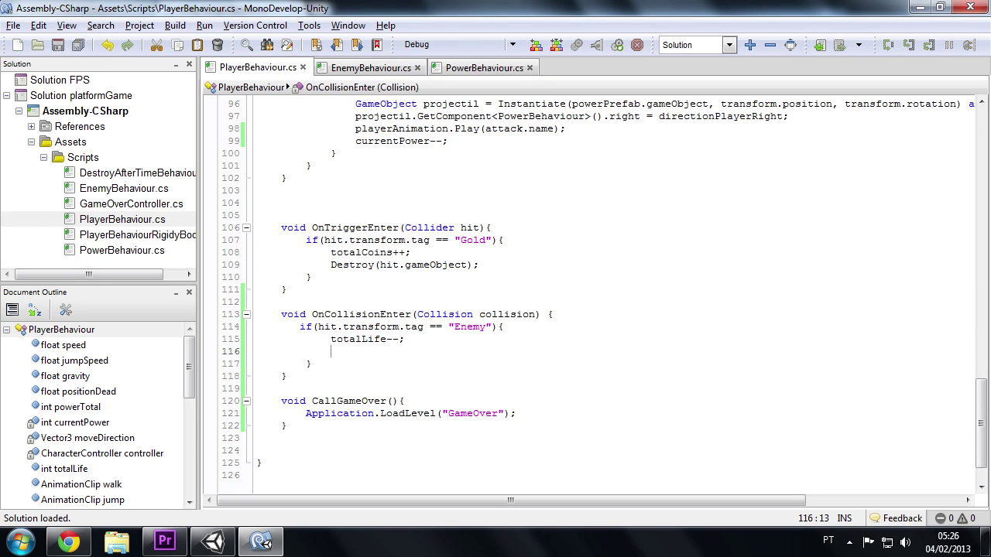
text(if(tota)
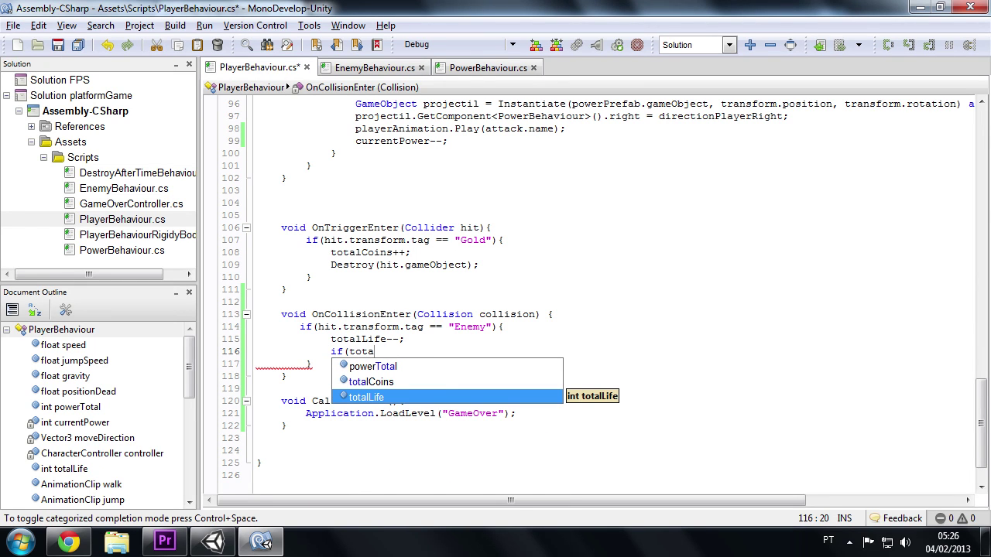
key(Return)
double_click(327, 327)
double_click(507, 314)
text(hit)
Complete it as if(totalLife == 0){ CallGameOver(); } and save.
click(406, 351)
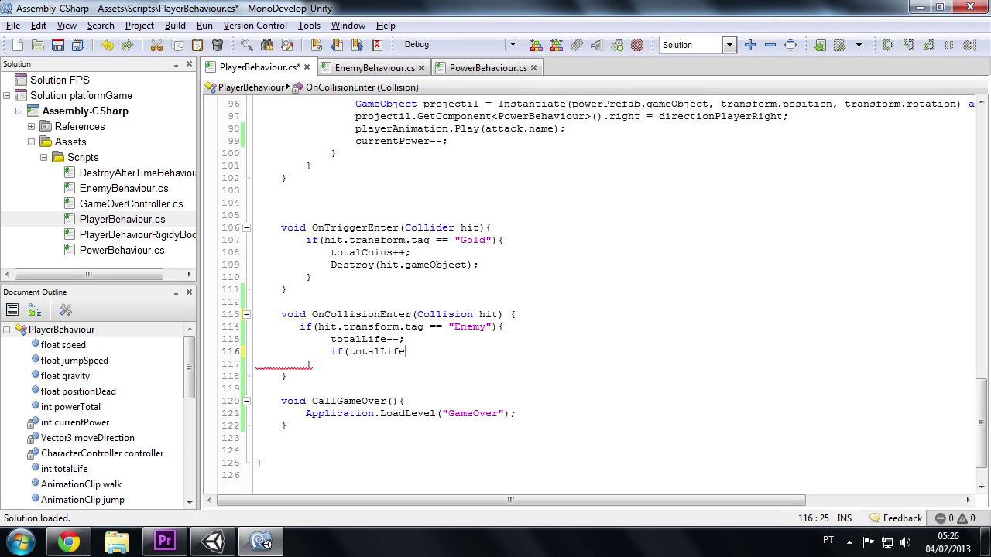
text( == 0){)
key(Return)
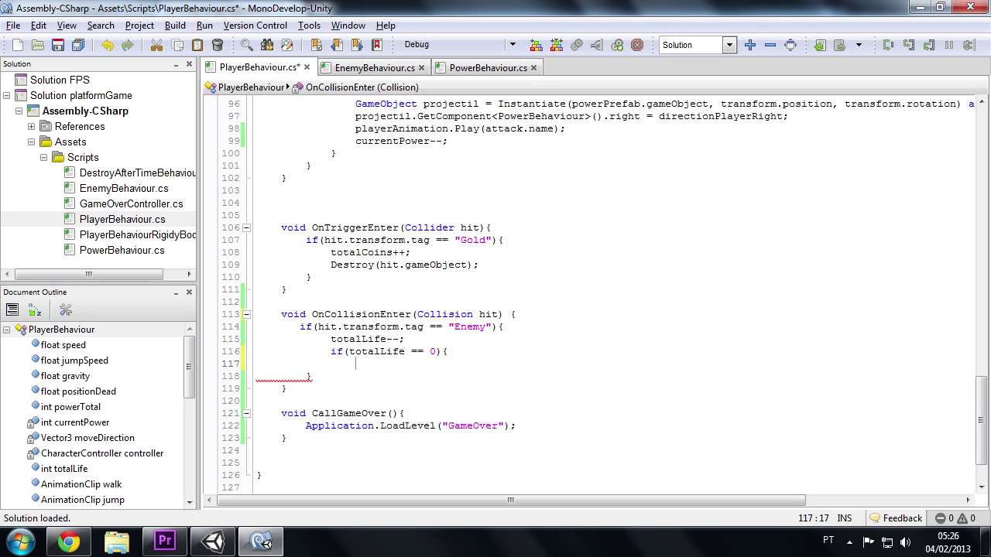
text(cal)
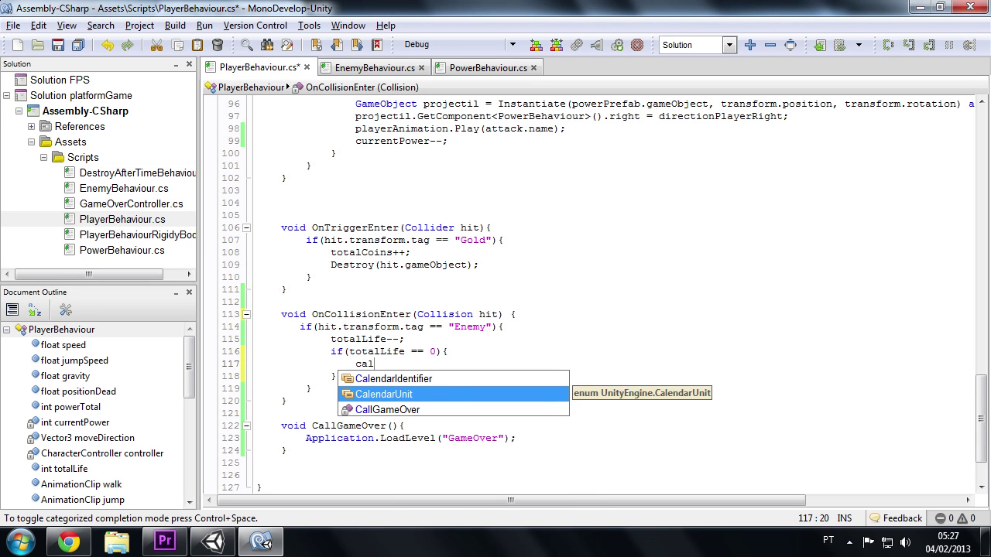
key(Down)
key(Return)
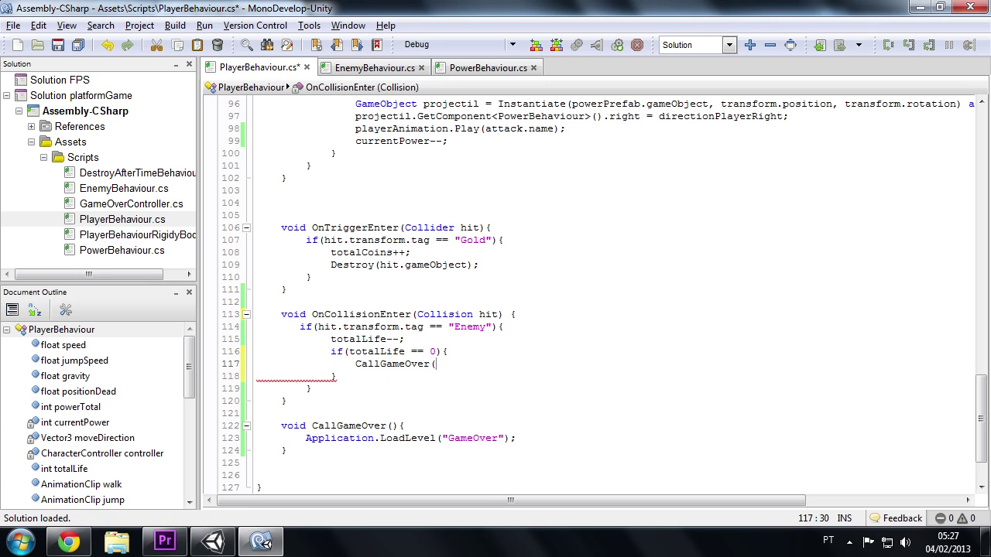
text();)
key(ctrl+s)
click(473, 327)
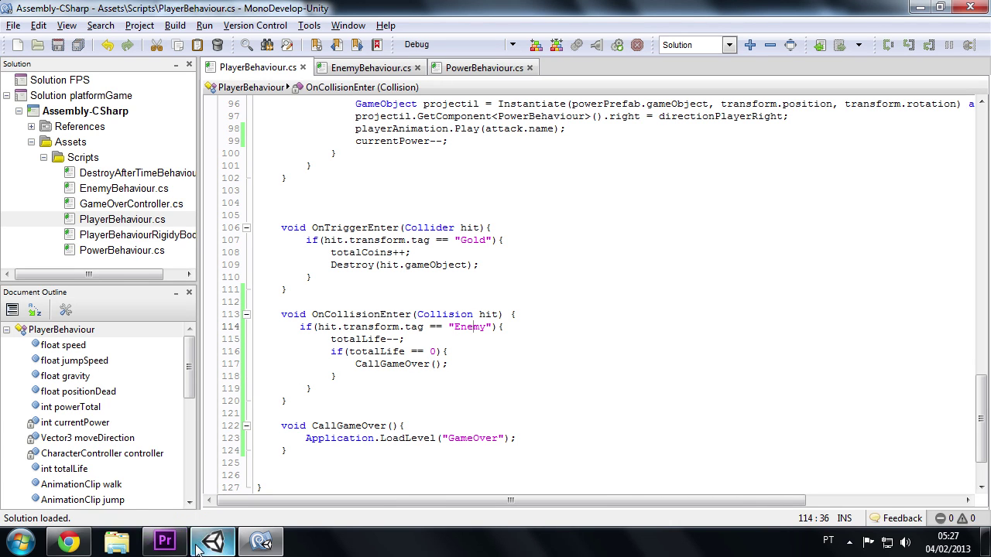
Back in Unity, add a new Enemy tag through the Tag Manager.
click(212, 541)
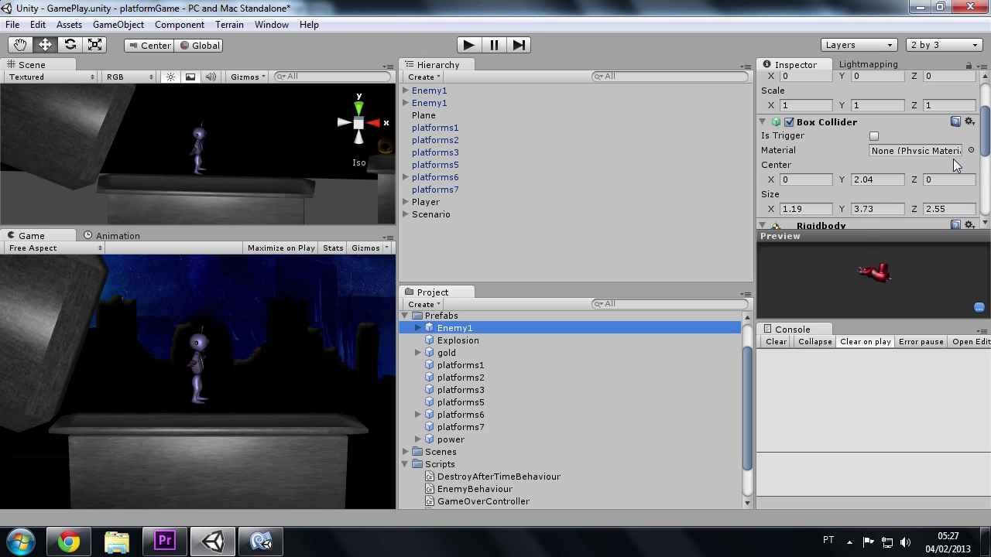
drag(986, 140, 987, 102)
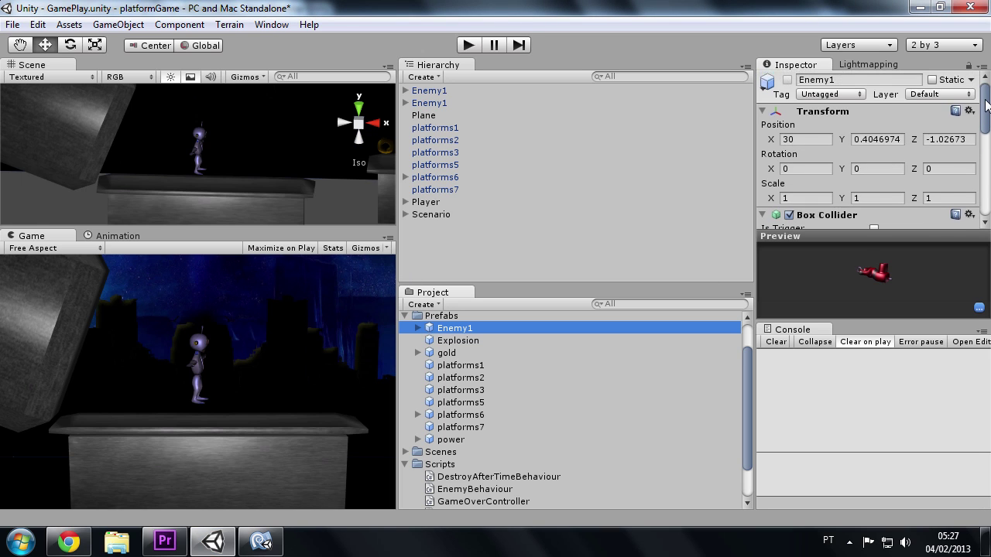
click(820, 95)
click(847, 289)
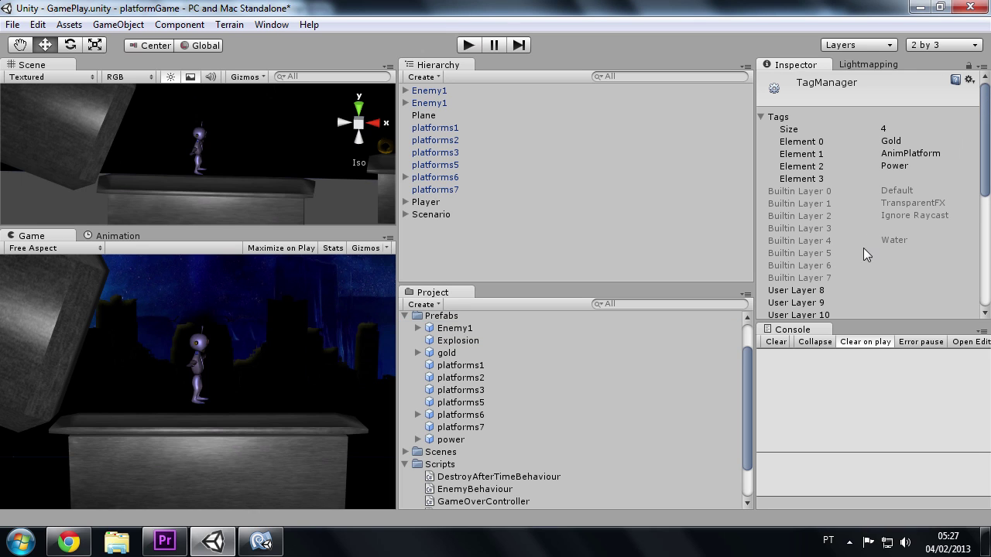
click(898, 179)
text(Enemy)
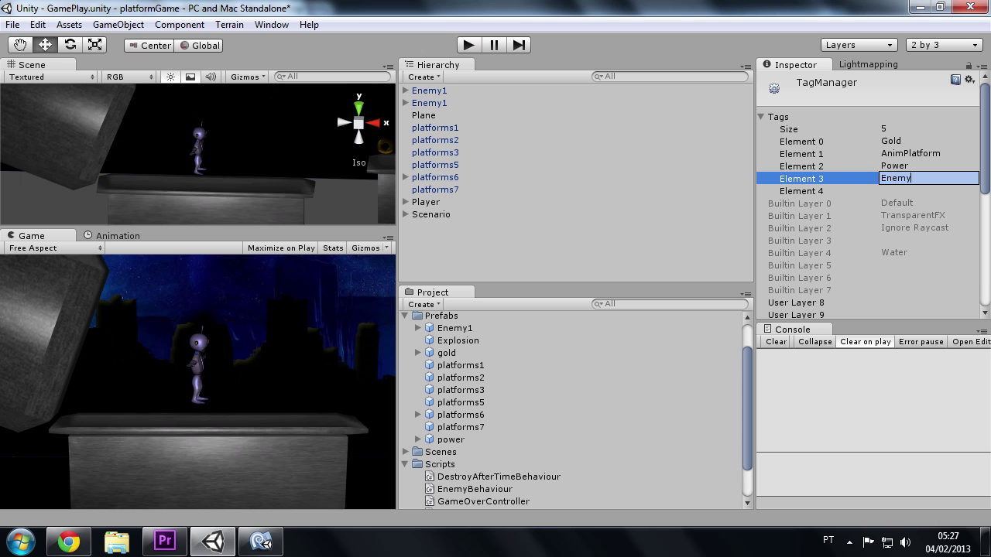
key(Return)
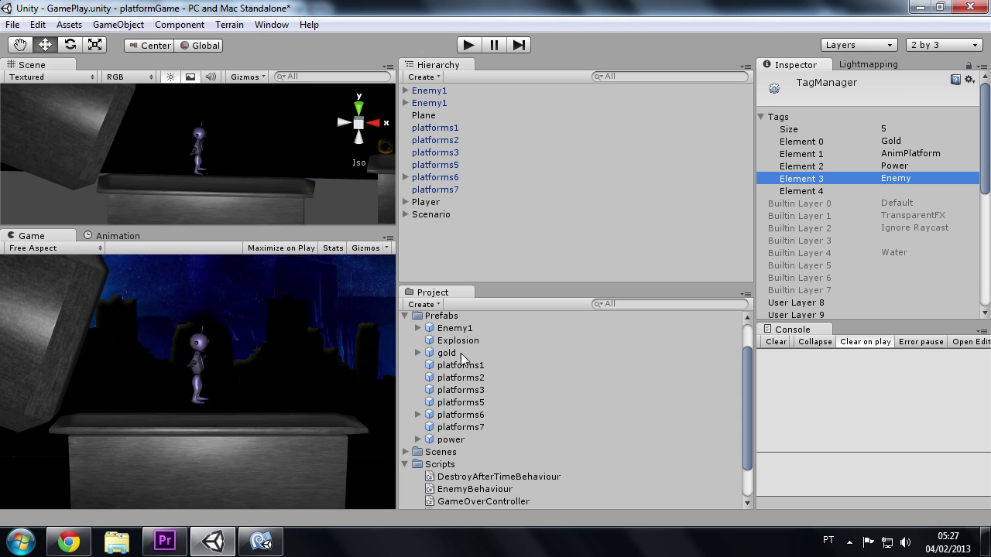
Set the Enemy1 prefab's Tag to Enemy and start Play mode to test.
click(449, 331)
click(814, 96)
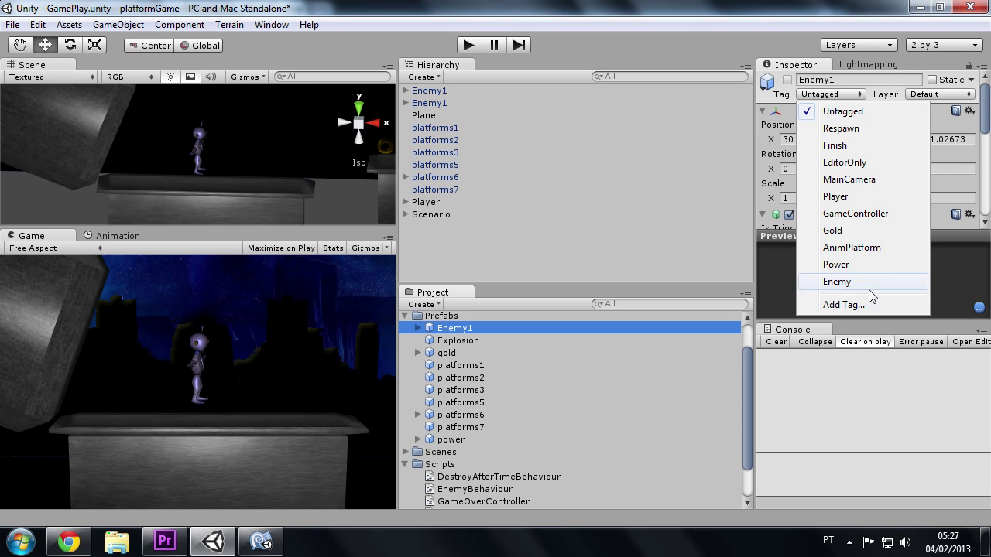
click(855, 283)
click(604, 233)
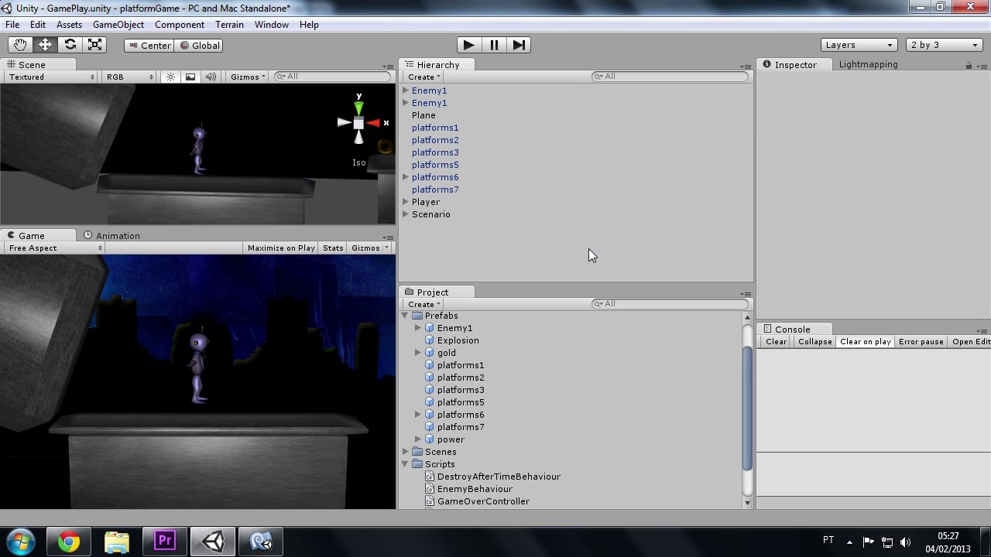
click(473, 44)
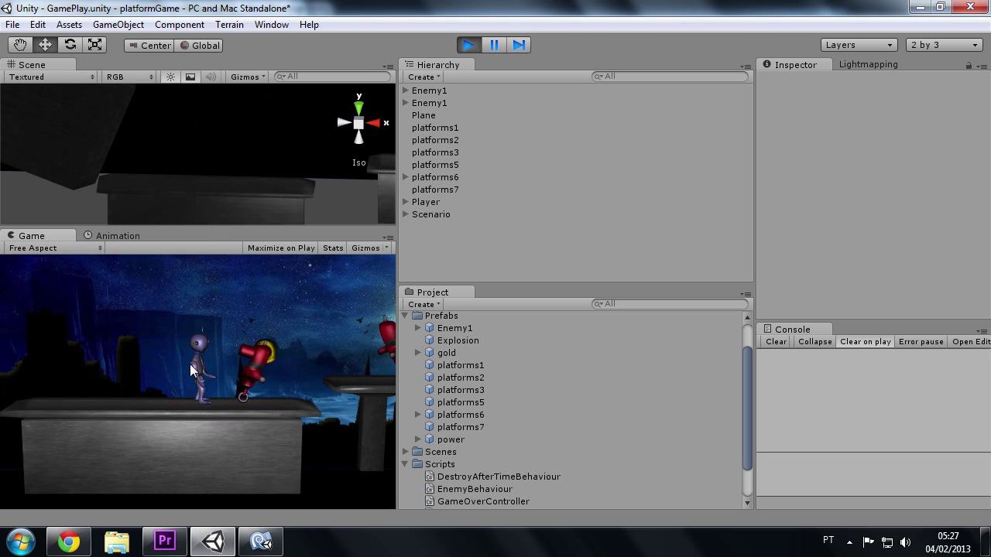
click(441, 200)
scroll(867, 194, down, 3)
scroll(867, 193, down, 3)
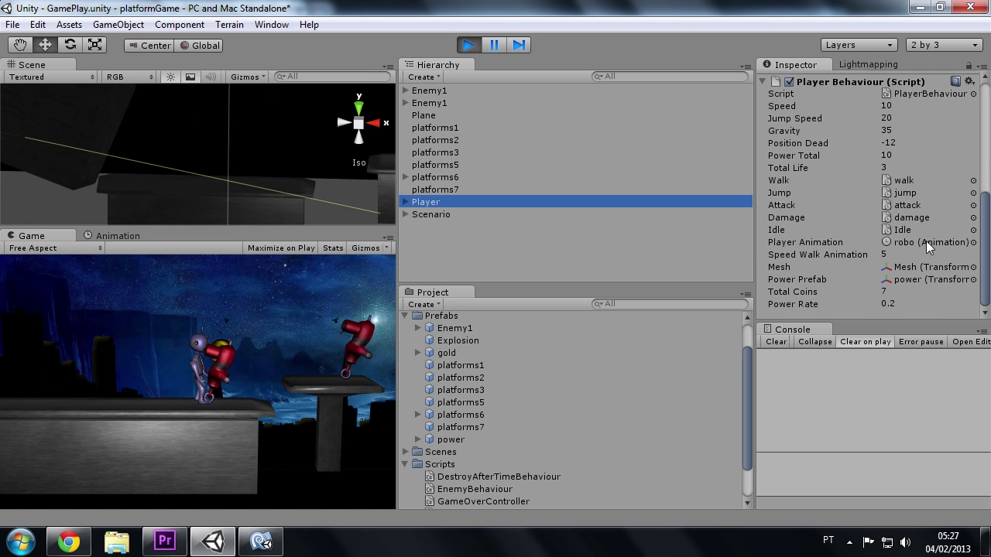
click(189, 368)
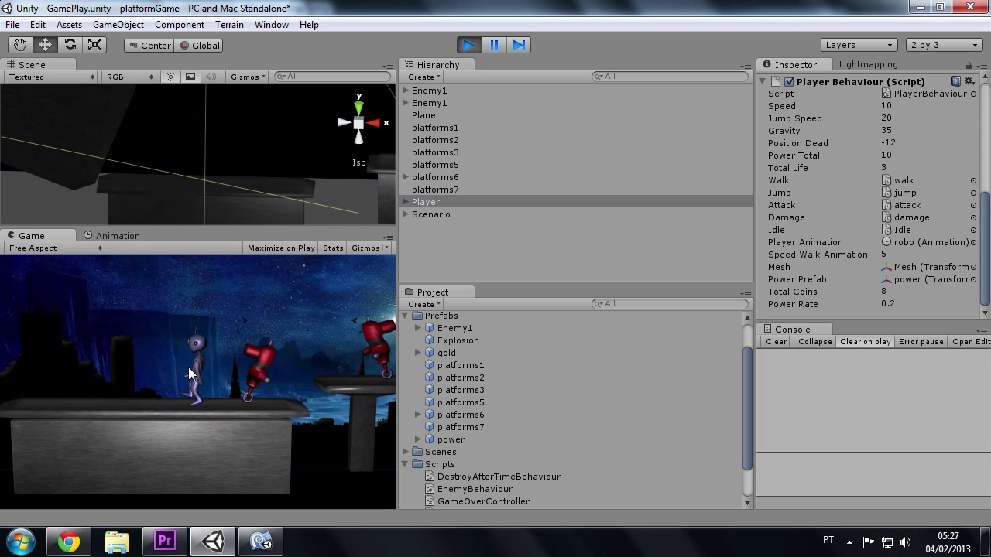
click(468, 47)
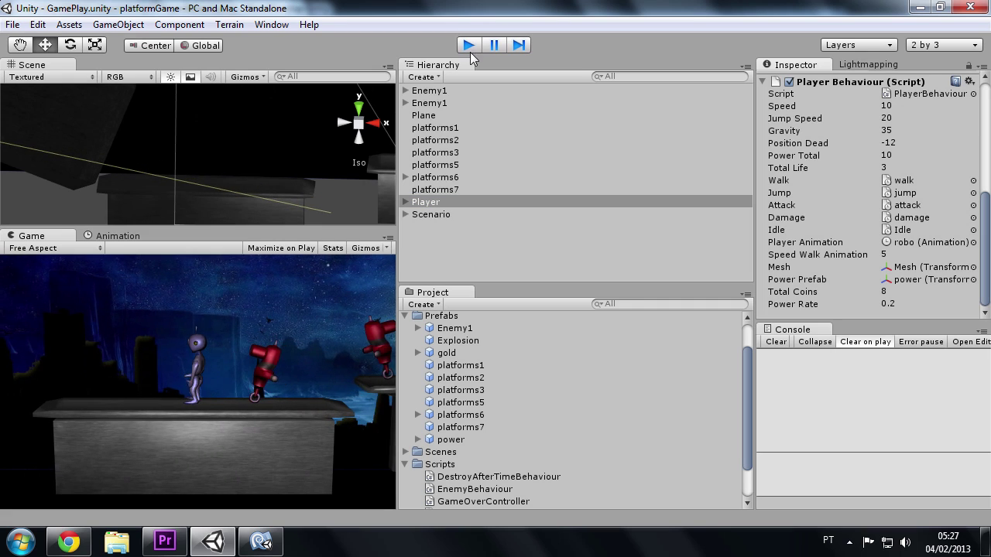
click(443, 165)
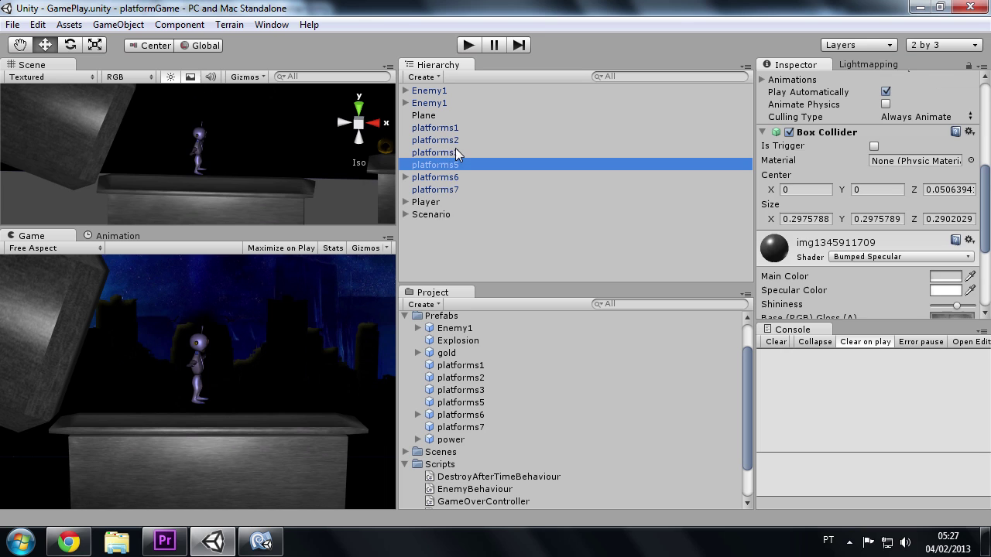
click(447, 212)
click(433, 202)
alt+drag(282, 124, 244, 134)
scroll(866, 194, down, 3)
scroll(867, 193, down, 3)
scroll(866, 193, up, 3)
scroll(867, 193, up, 3)
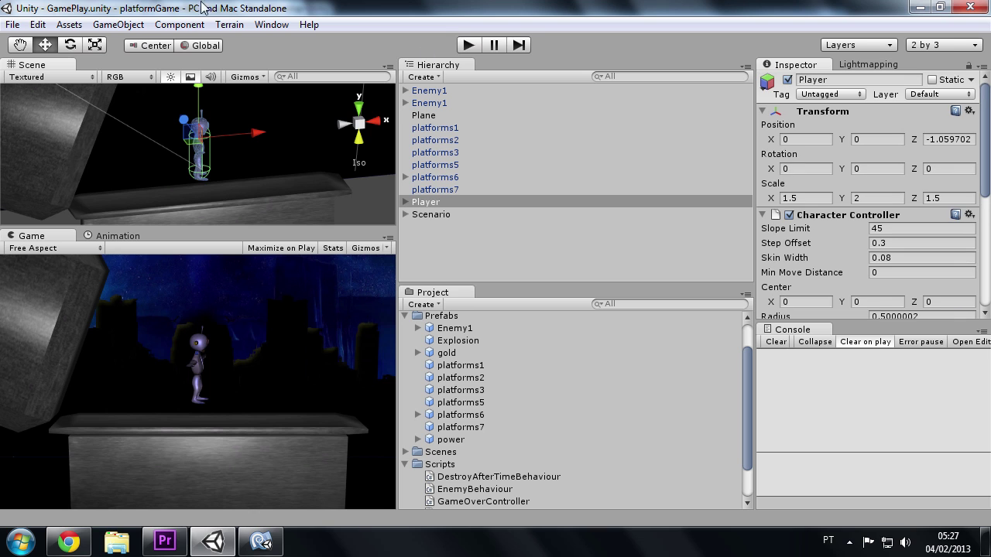
Search the Unity Script Reference in Chrome for 'controller'.
click(261, 541)
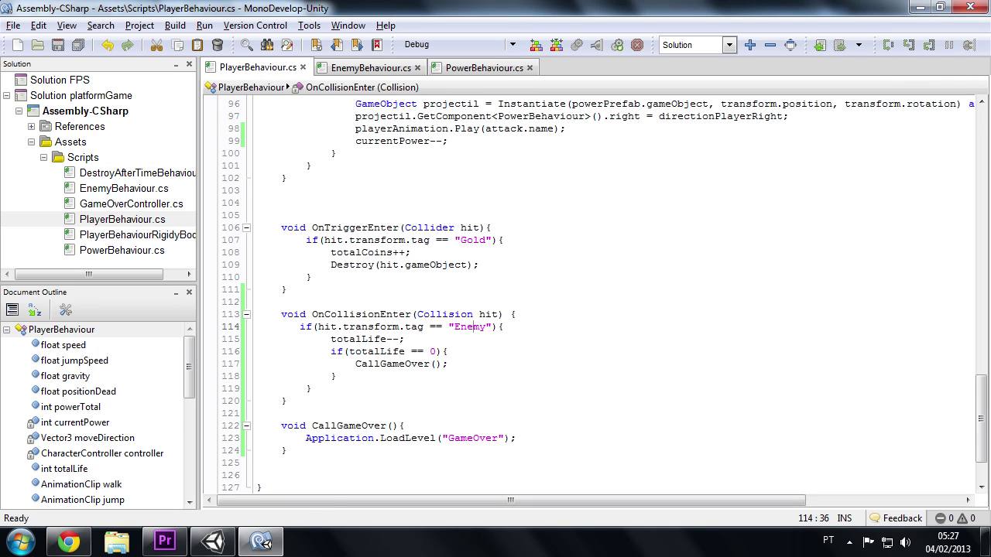
click(69, 541)
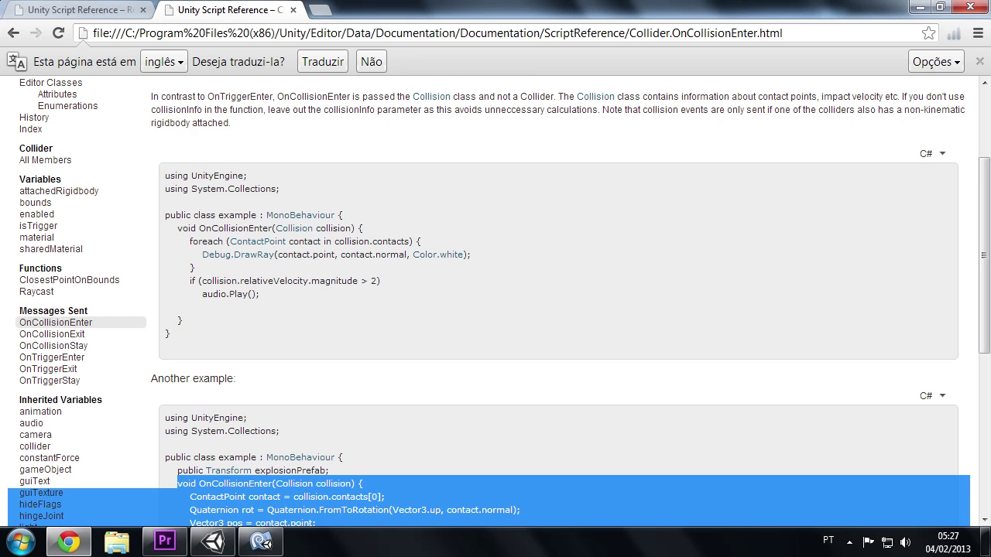
scroll(134, 165, up, 3)
click(132, 157)
text(controller)
key(Return)
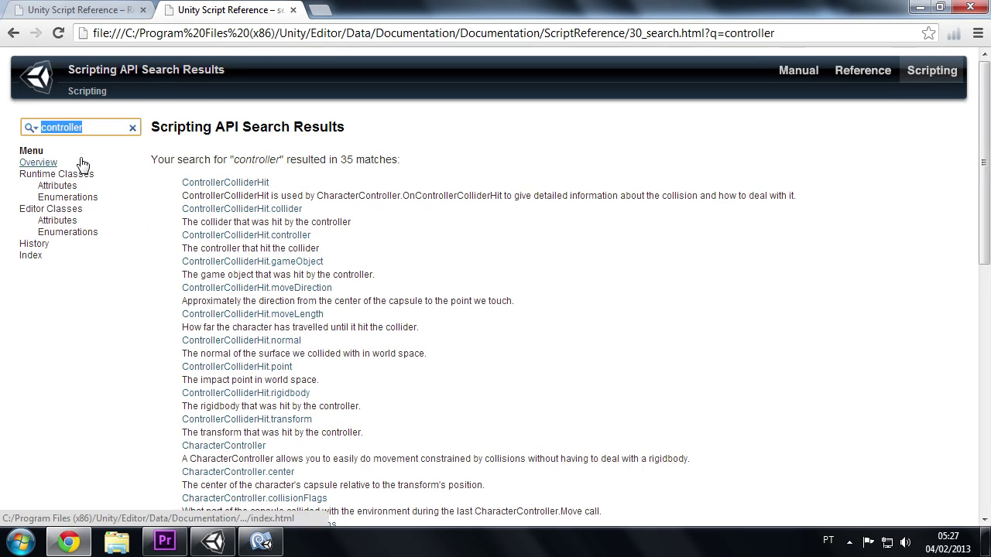
Open CharacterController.OnControllerColliderHit, switch the example to C#, and select its method signature.
click(252, 216)
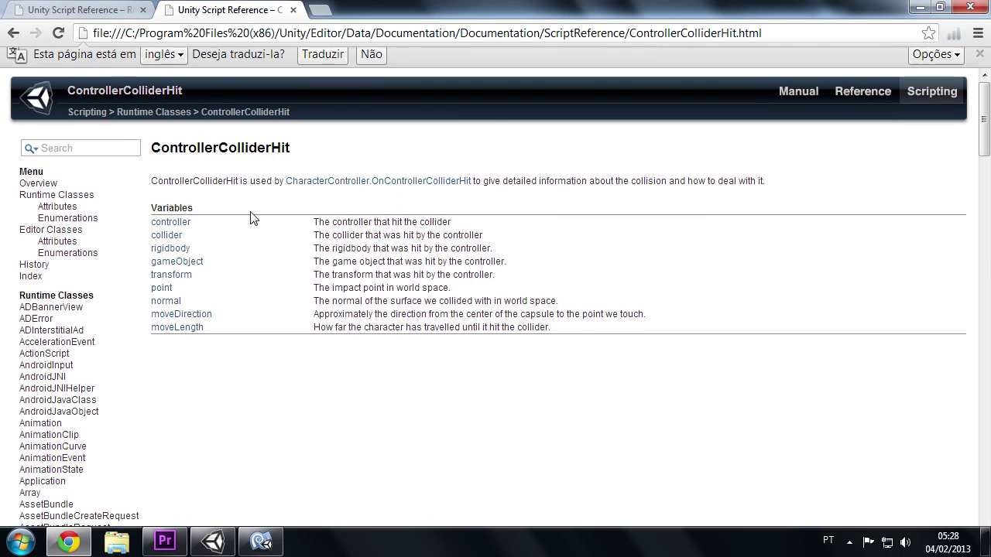
click(431, 191)
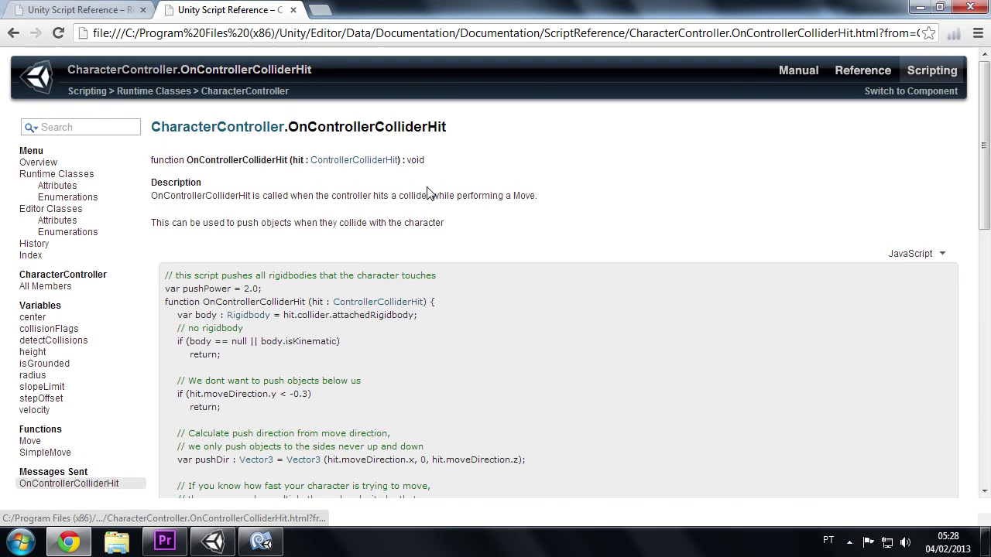
scroll(793, 325, down, 2)
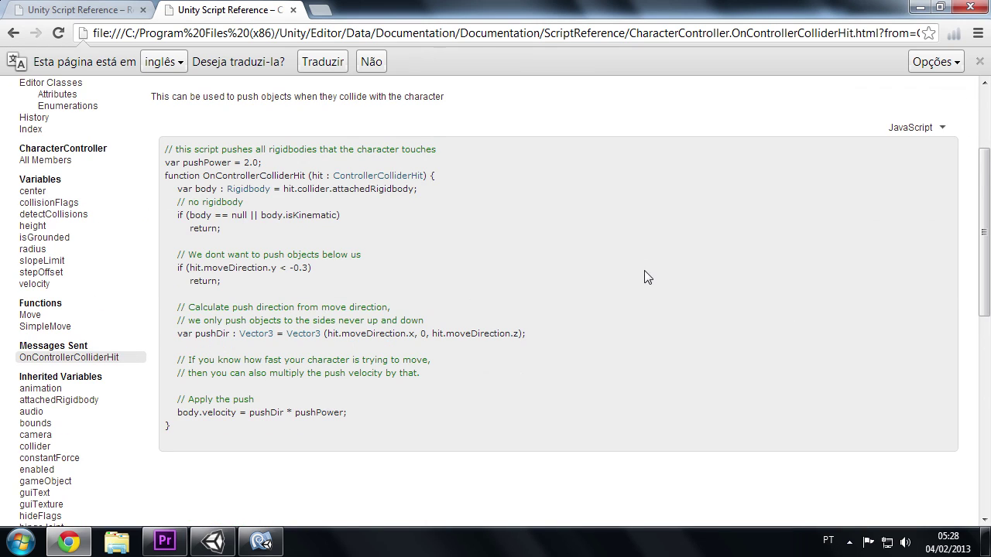
click(945, 132)
click(929, 158)
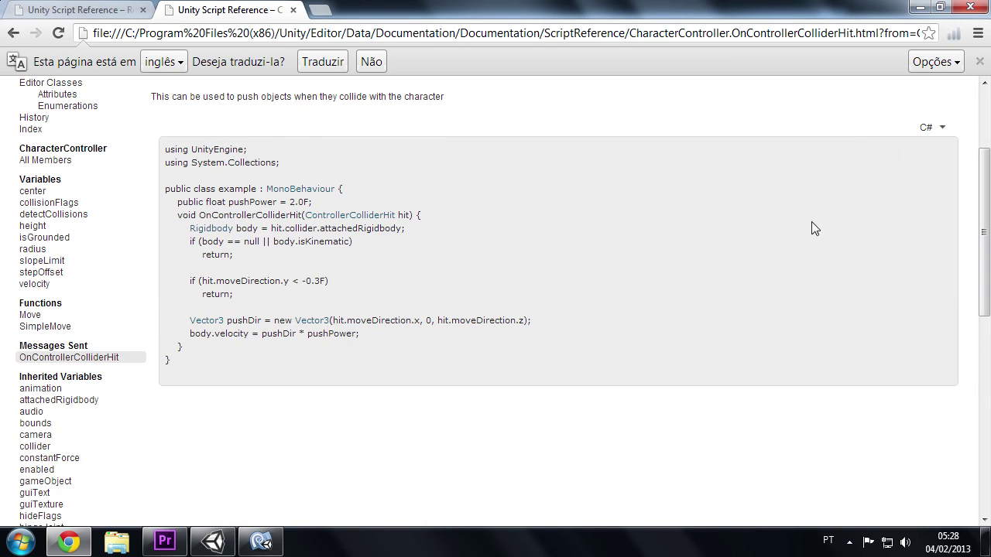
drag(450, 215, 174, 214)
key(ctrl+c)
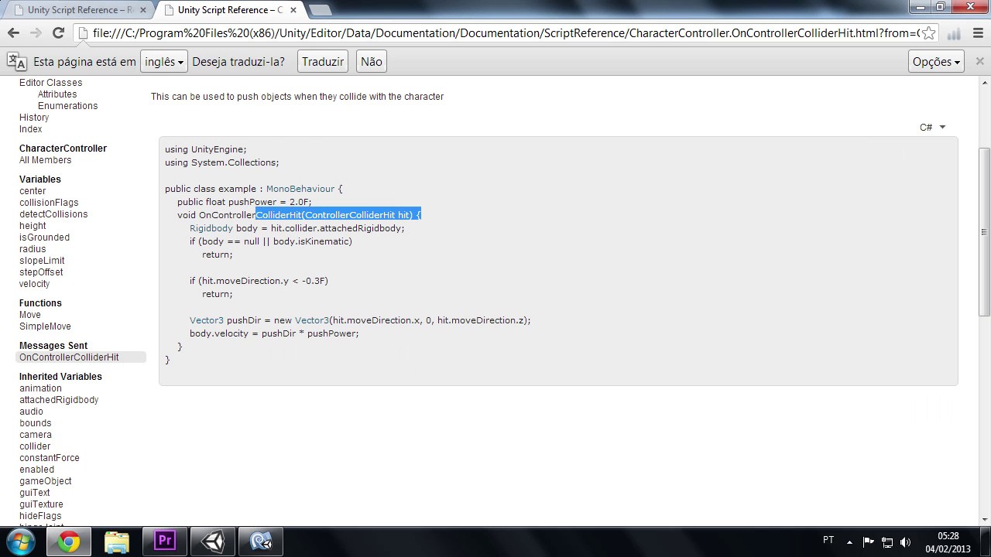
Replace the OnCollisionEnter signature on line 113 with the OnControllerColliderHit signature and save.
click(270, 546)
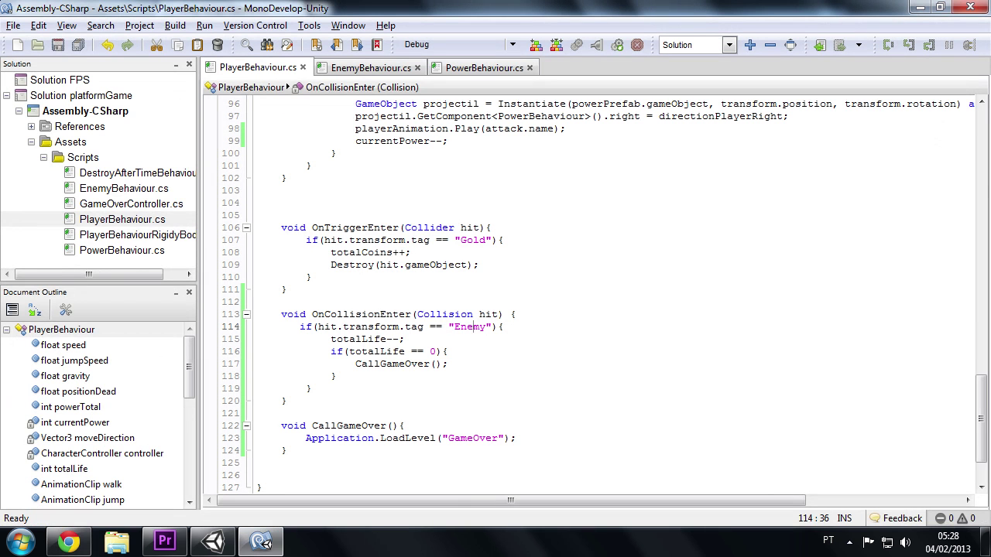
drag(517, 314, 281, 314)
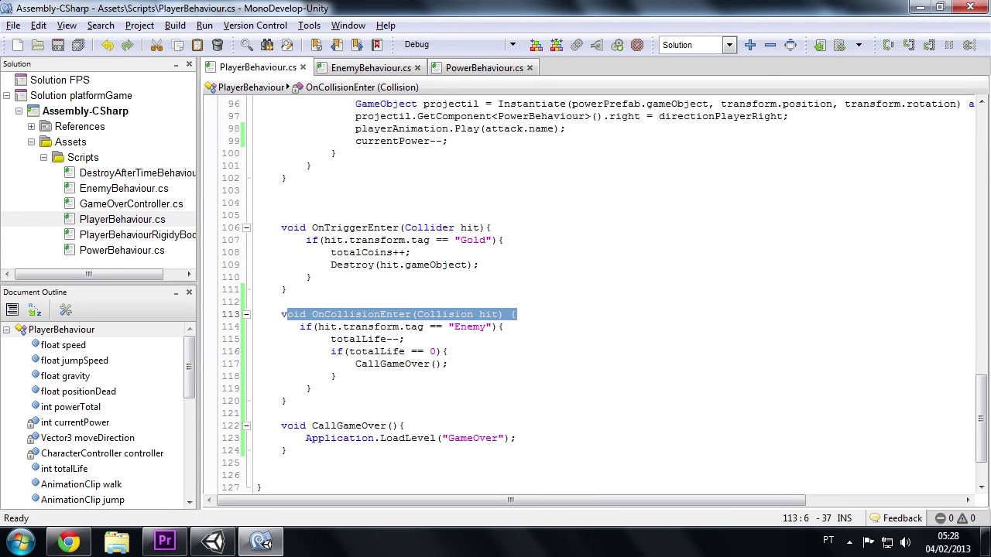
key(ctrl+v)
key(ctrl+s)
Play-test in Unity until enemy hits show the Game Over screen, then stop.
click(217, 543)
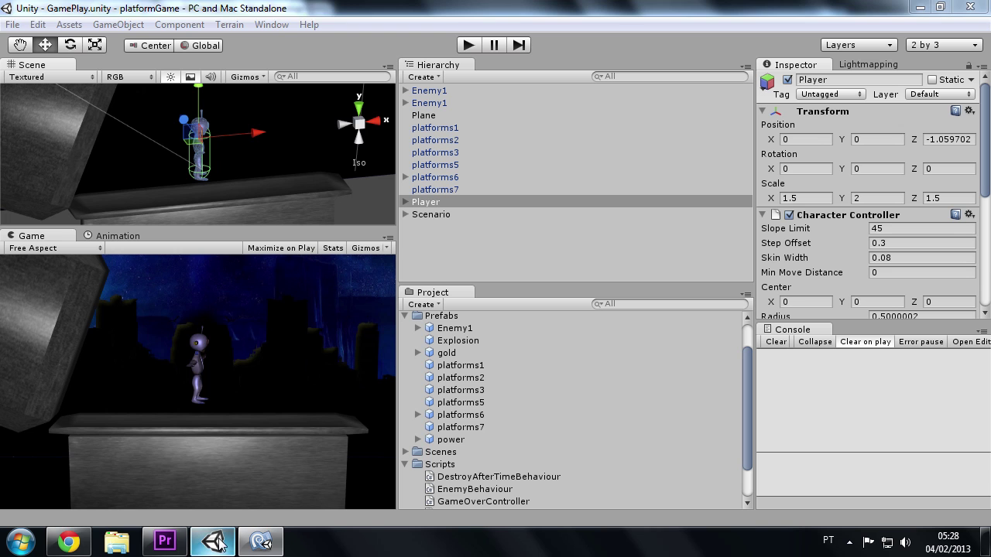
click(468, 46)
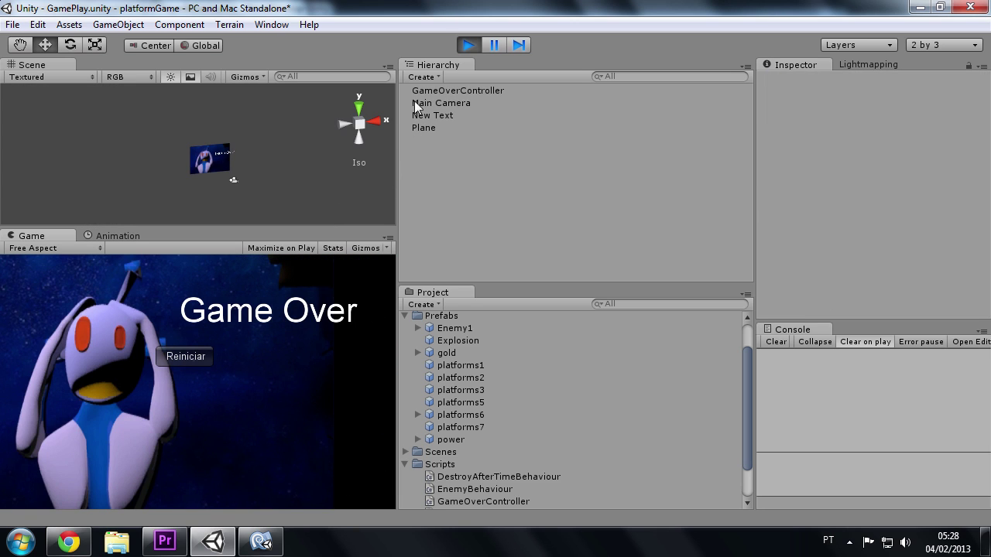
click(468, 45)
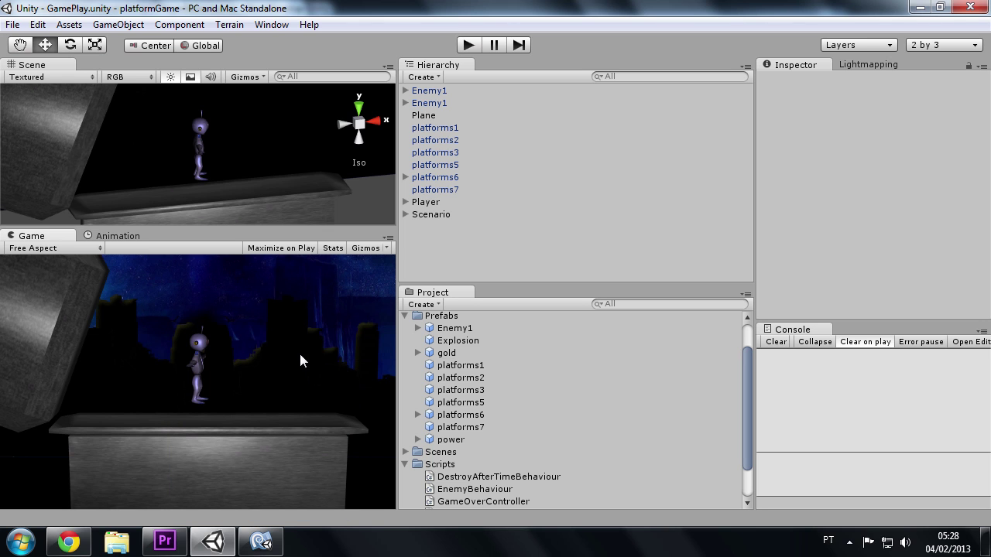
click(260, 542)
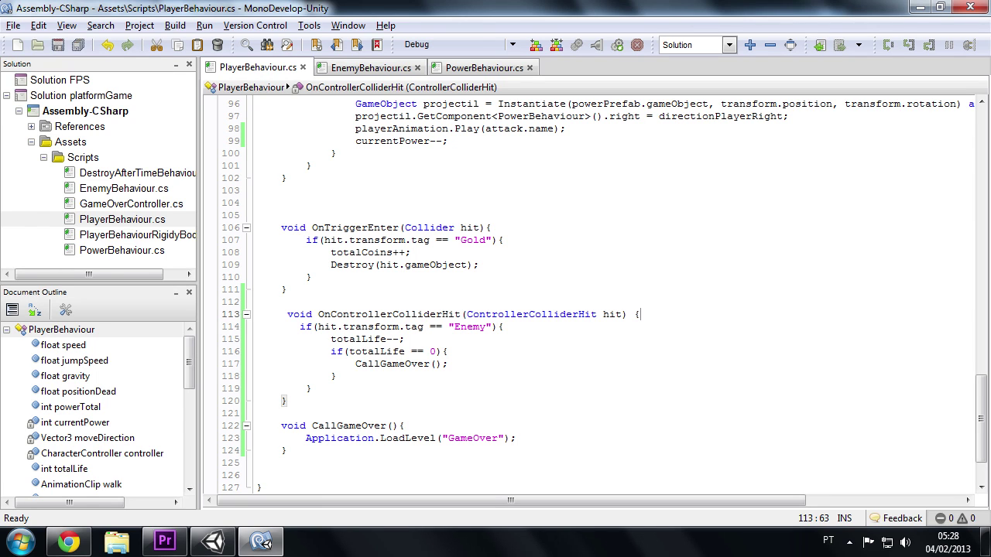
click(281, 301)
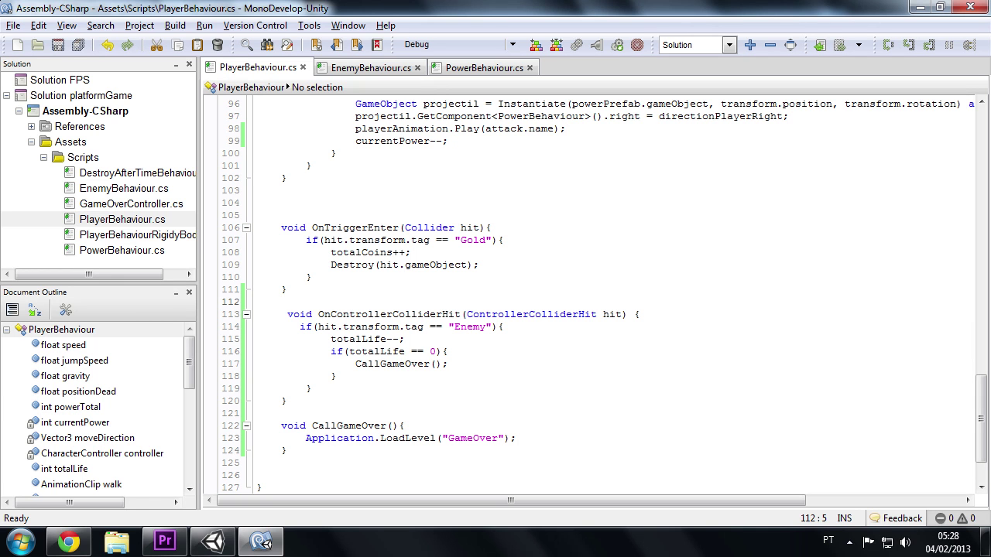
drag(989, 459, 988, 172)
click(523, 250)
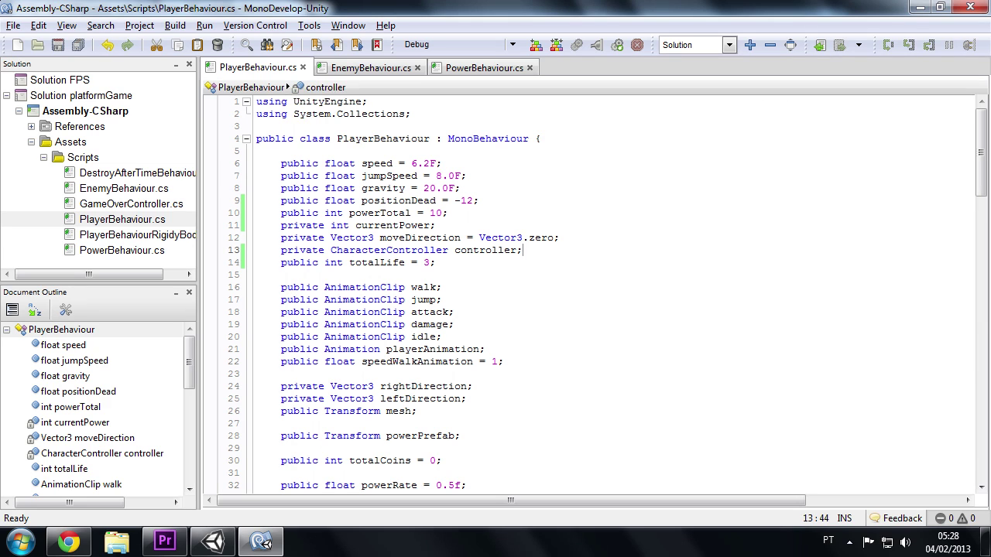
click(281, 274)
scroll(588, 294, down, 5)
scroll(588, 295, down, 5)
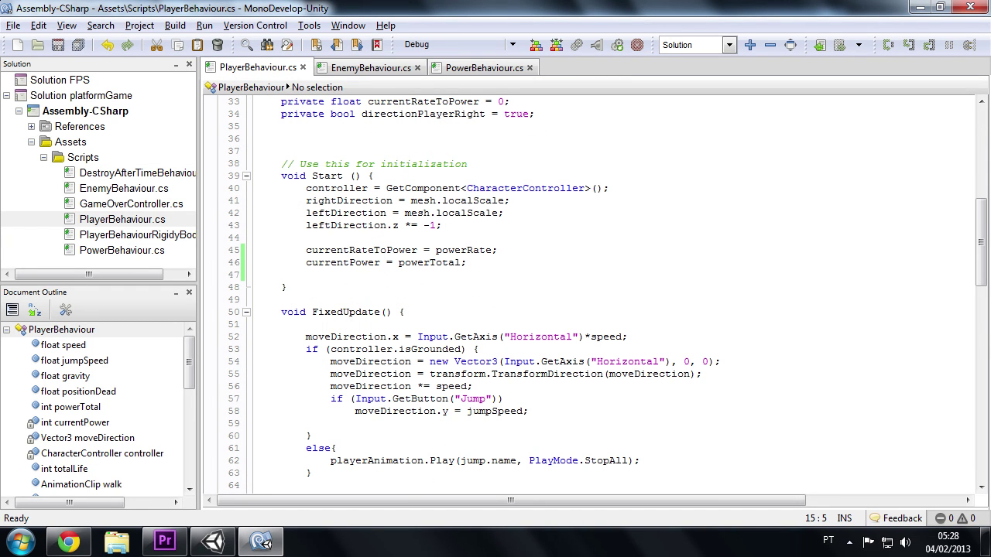
click(213, 541)
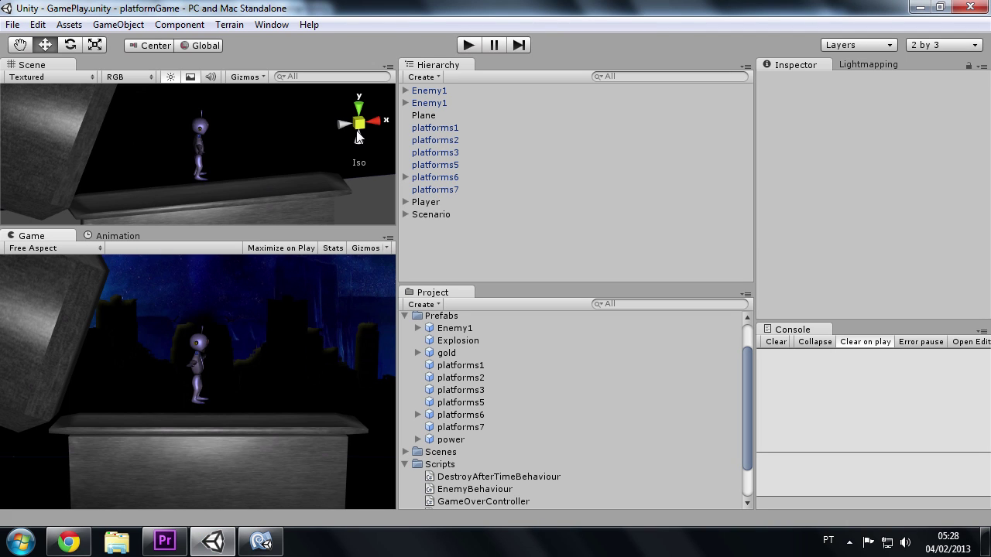